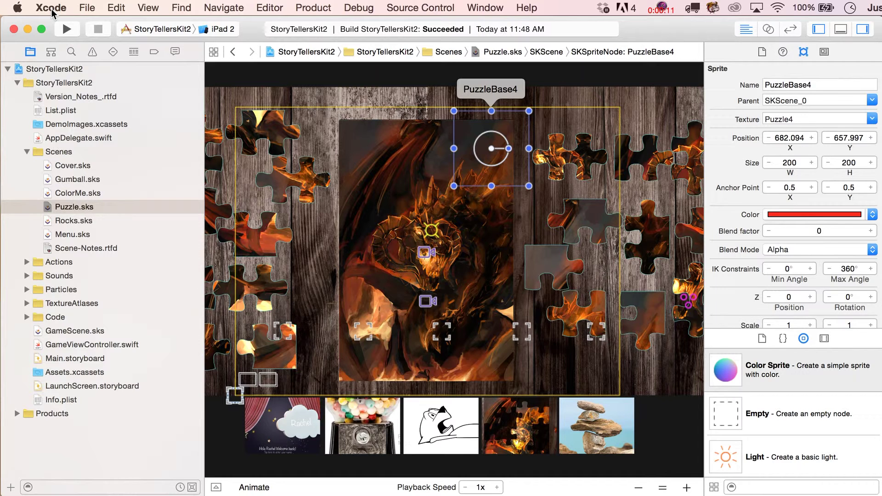
Switch to Flash and open the Puzzle_Image_Masked clip beside the Step 1 note for editing.
key("super+Tab")
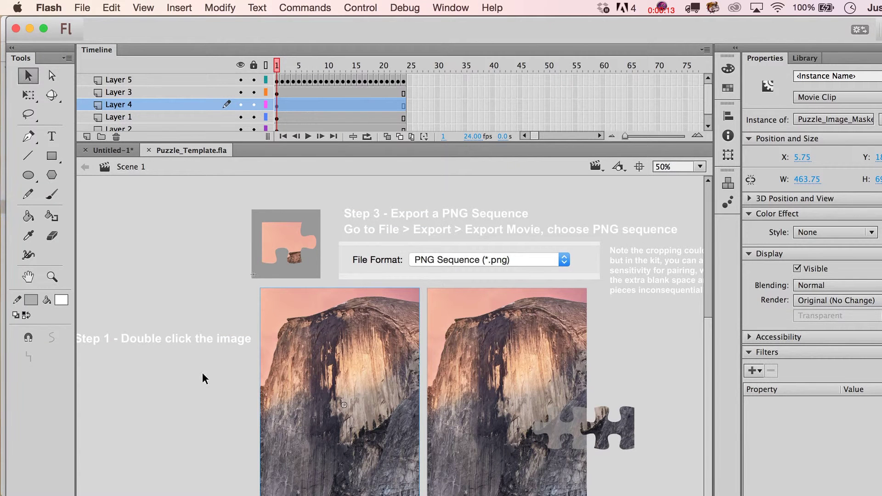
scroll(708, 352, "down", 3)
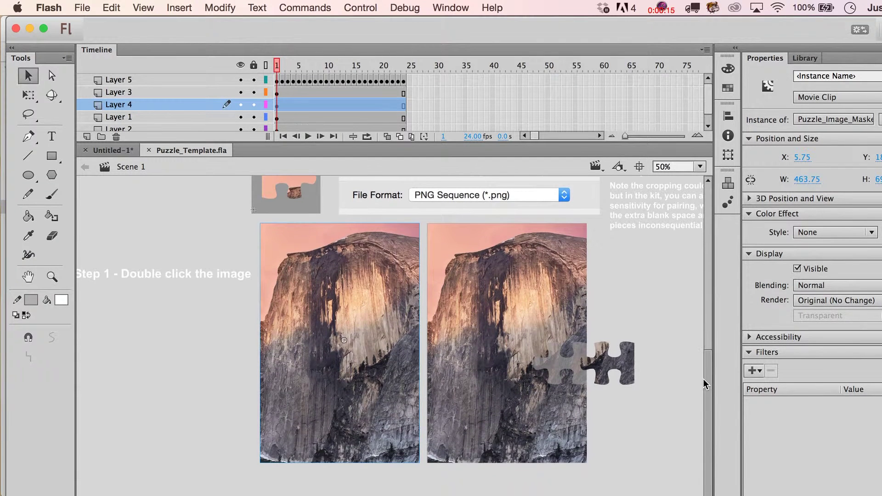
scroll(704, 372, "up", 1)
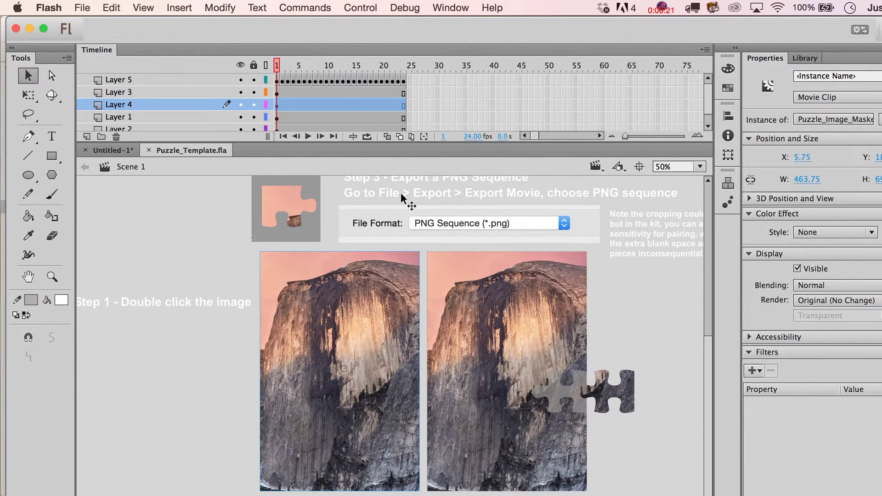
left_click_drag(371, 145, 370, 138)
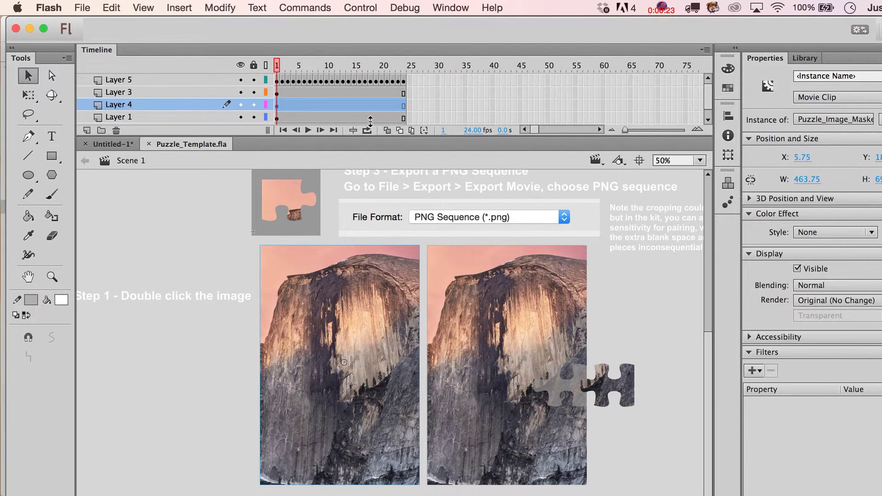
scroll(324, 220, "left", 5)
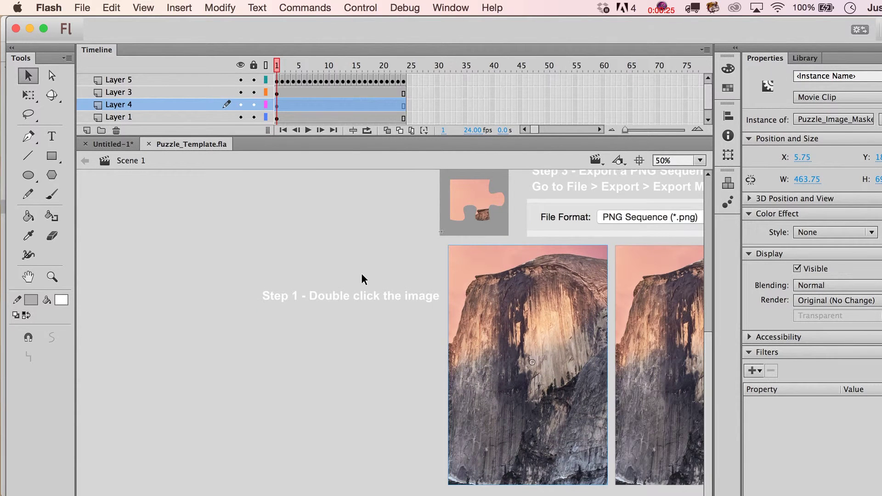
scroll(321, 302, "right", 5)
double_click(329, 331)
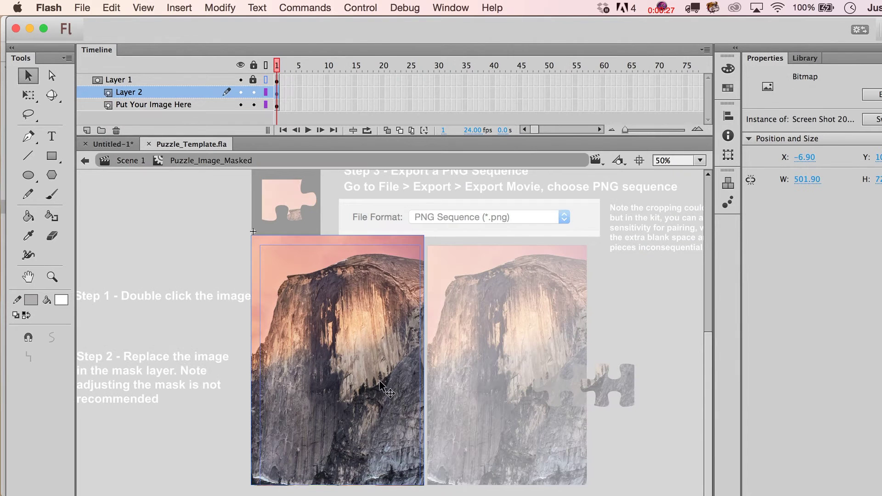
Enlarge the photo inside the clip to about 929 wide, positioned at about X -124, and return to Scene 1.
key("q")
left_click_drag(424, 235, 497, 129)
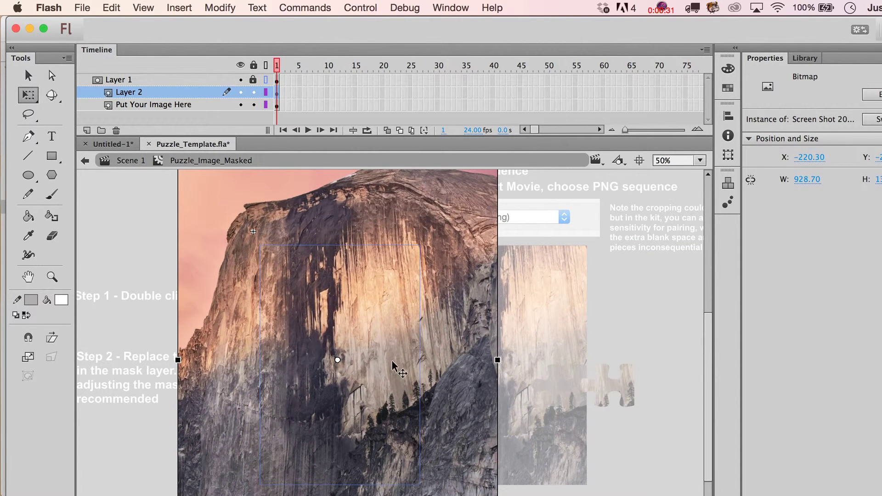
left_click_drag(452, 224, 487, 317)
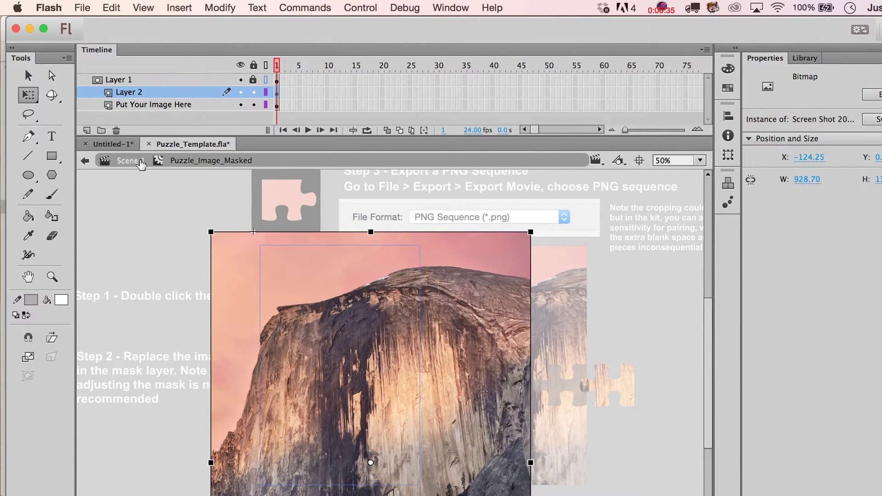
left_click(144, 161)
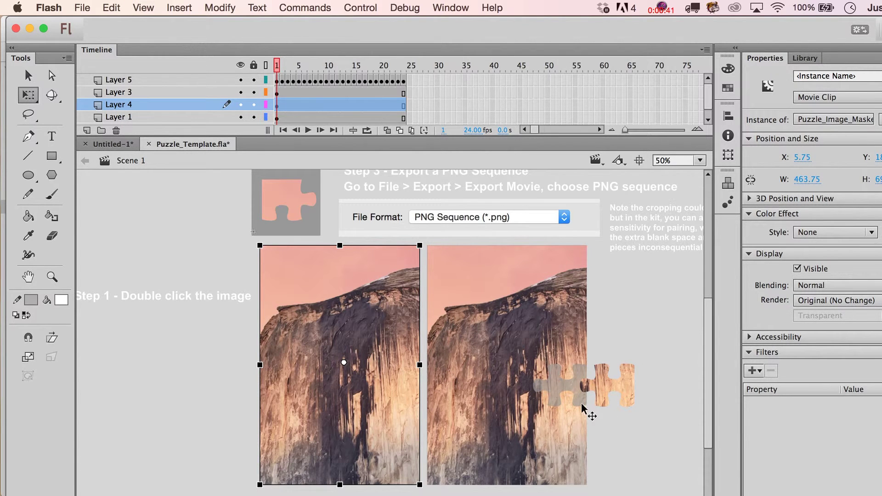
Nudge the loose puzzle piece beside the second image repeatedly leftward and back rightward.
left_click(610, 385)
key("shift+Left")
key("shift+Left")
key("shift+Left")
key("shift+Left")
key("shift+Left")
key("shift+Left")
key("shift+Left")
key("shift+Left")
key("shift+Left")
key("shift+Left")
key("shift+Right")
key("shift+Right")
key("shift+Right")
key("shift+Right")
key("shift+Right")
key("shift+Right")
key("shift+Right")
key("shift+Right")
key("shift+Right")
key("shift+Right")
key("shift+Right")
key("shift+Right")
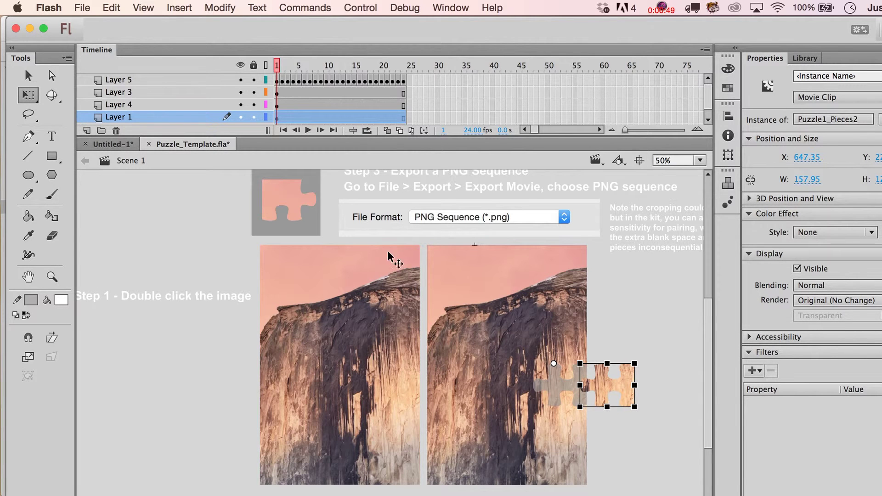
Select the puzzle piece on the stage and play the timeline to preview the pieces frame by frame.
left_click(285, 192)
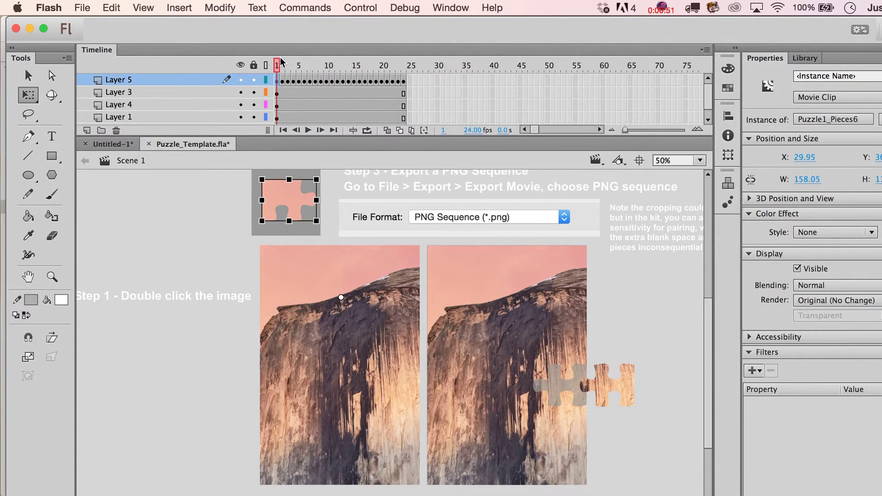
key("Return")
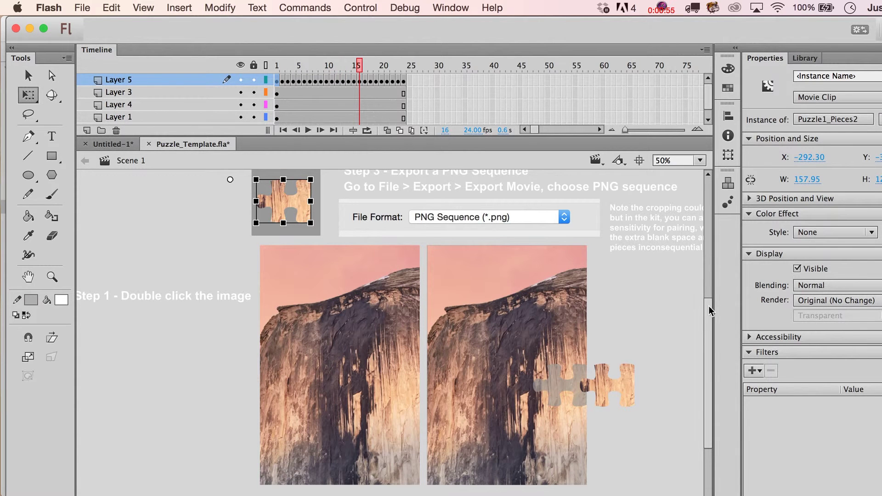
scroll(708, 307, "up", 3)
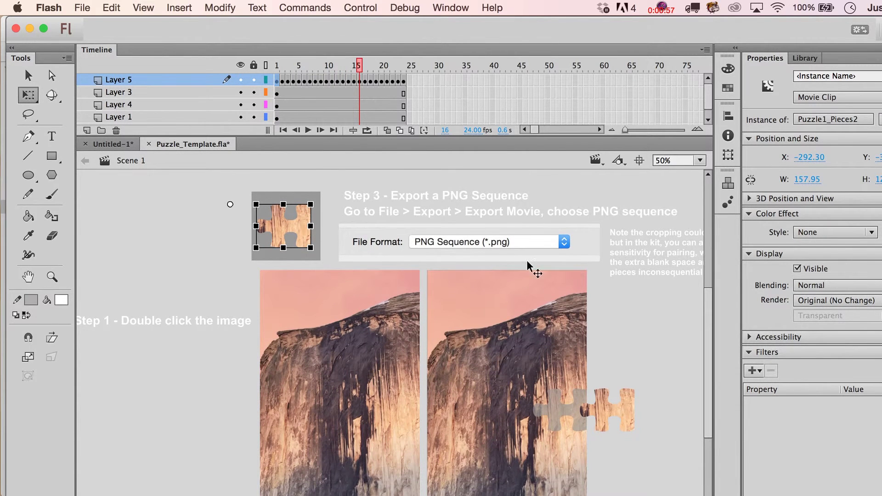
scroll(565, 278, "right", 3)
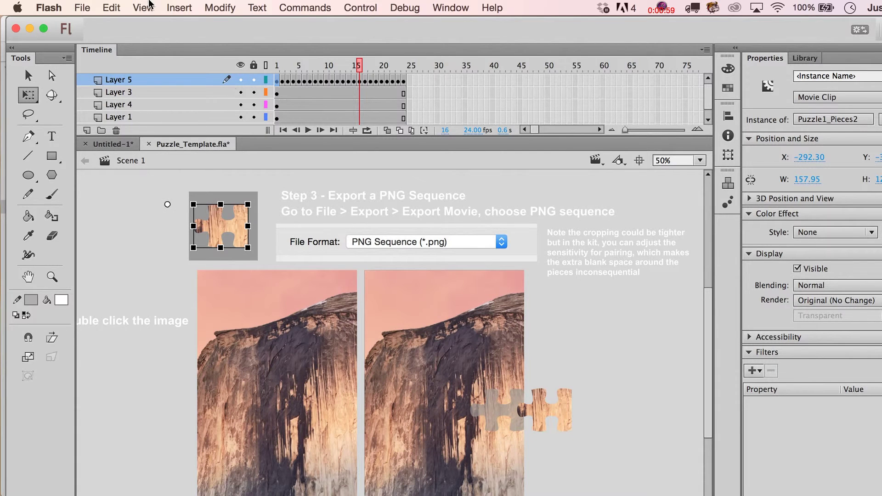
left_click(84, 8)
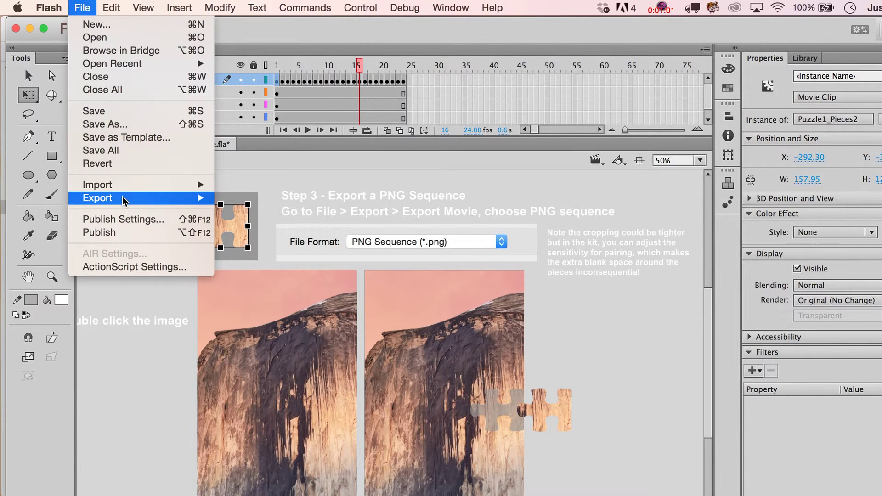
mouse_move(124, 198)
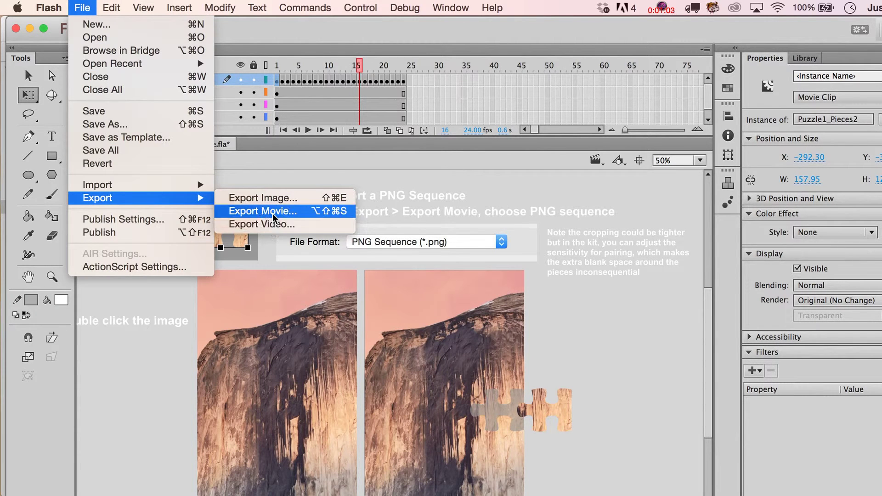
left_click(430, 243)
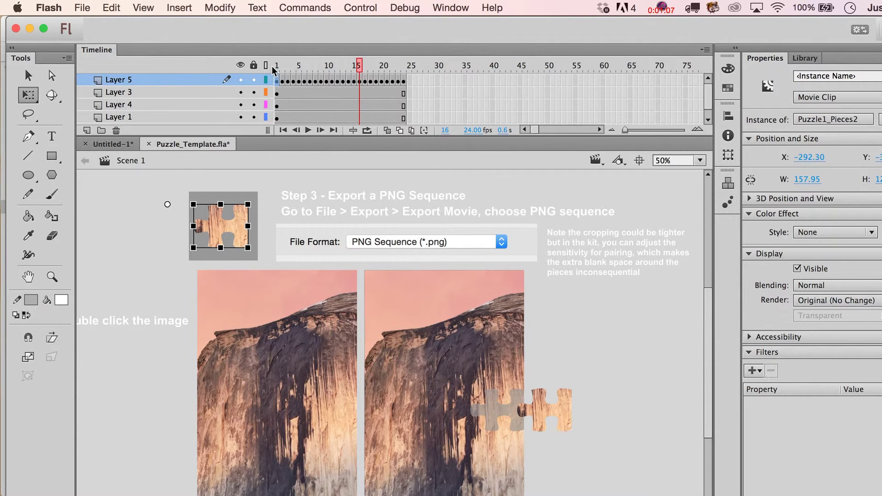
Deselect the piece and scrub the timeline playhead to frame 24.
left_click(572, 198)
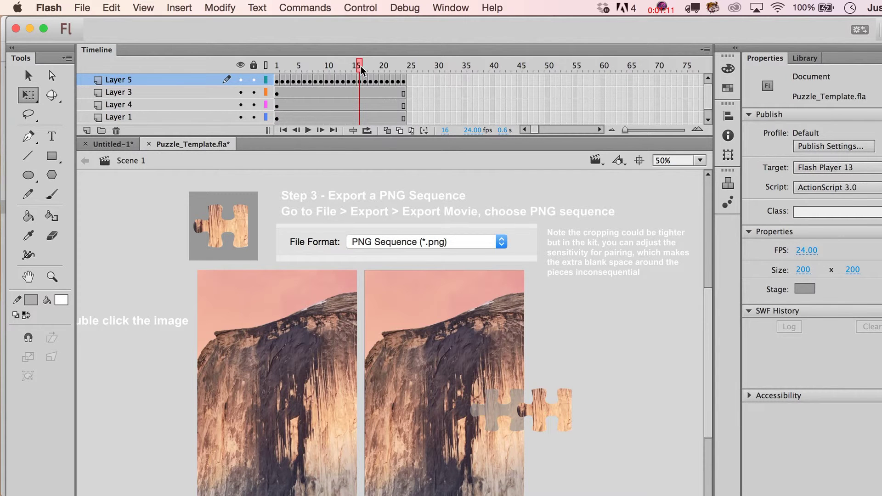
left_click_drag(361, 67, 403, 72)
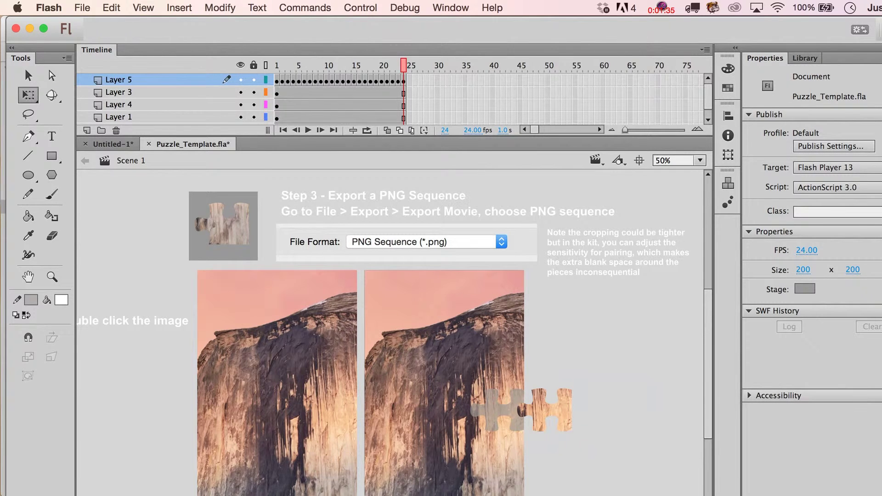
Switch to Xcode, open List.plist, and expand the Settings dictionary of the Puzzle page.
key("super+Tab")
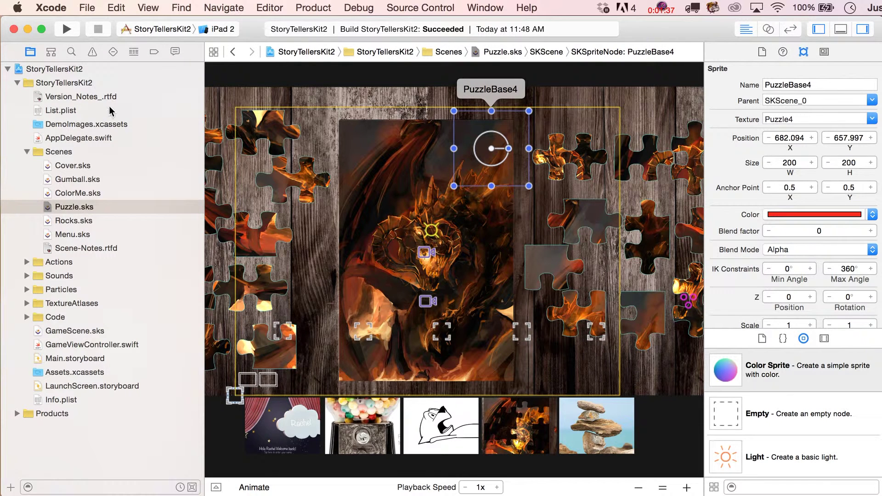
left_click(89, 112)
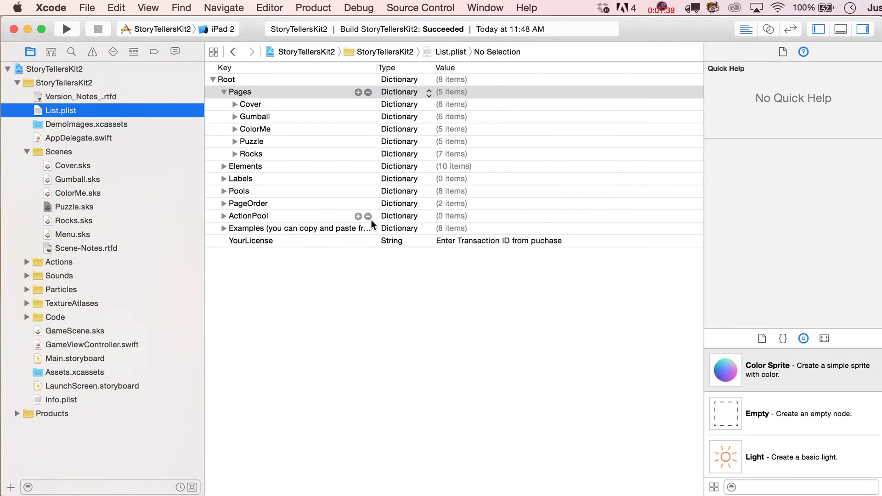
left_click(235, 141)
left_click(250, 143)
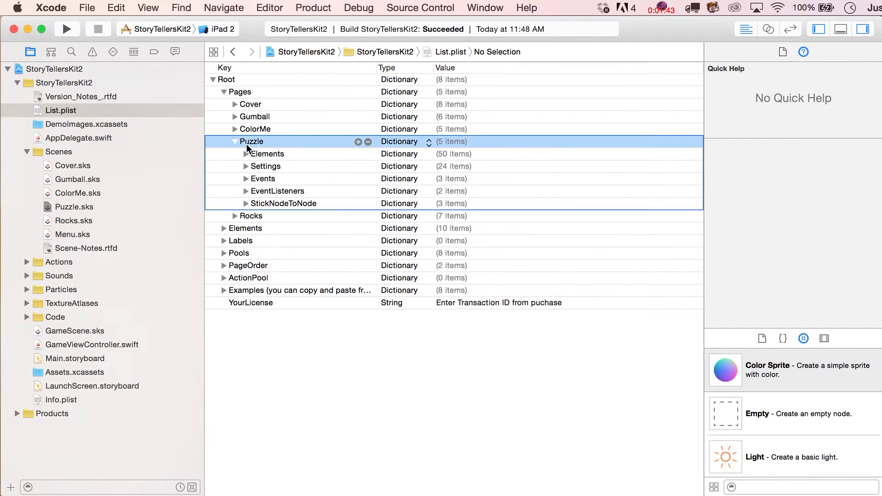
left_click(246, 166)
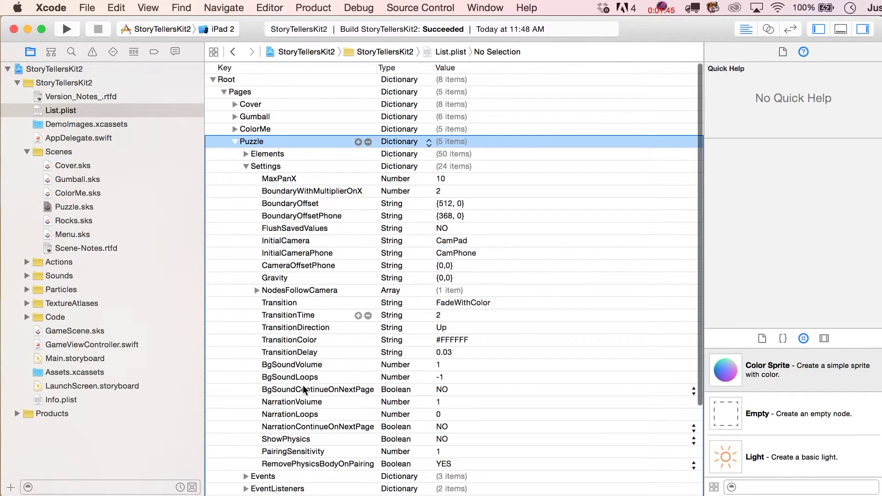
Select the PairingSensitivity setting of the Puzzle page and widen the Key column.
left_click(296, 453)
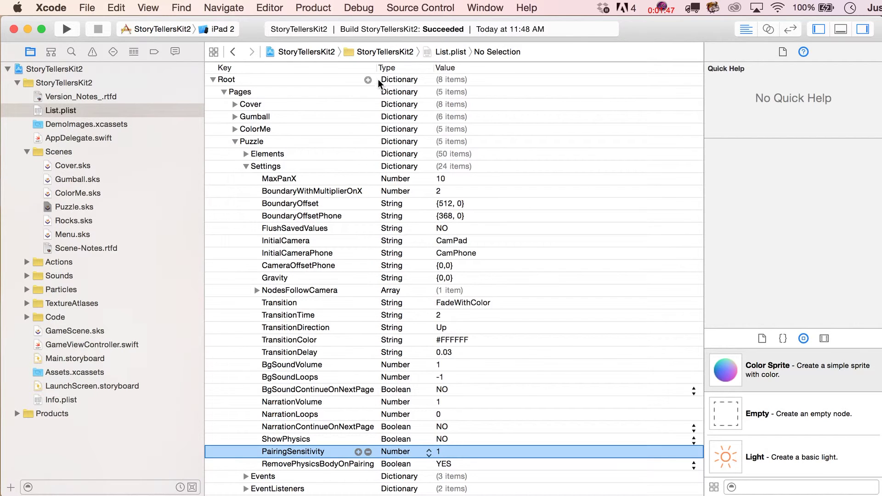
left_click_drag(376, 68, 412, 69)
scroll(497, 389, "down", 5)
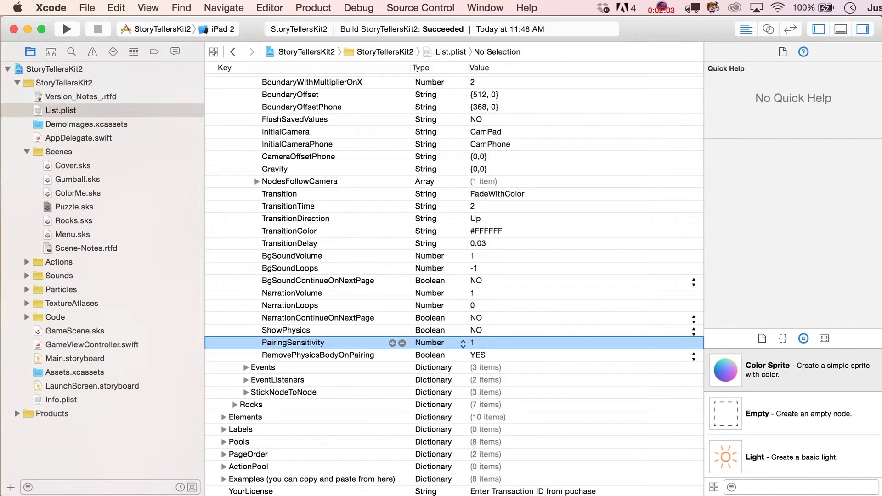
Switch to Flash and place a copy of the frame 24 puzzle piece just outside the stage, faded with a very low Alpha color effect.
key("super+Tab")
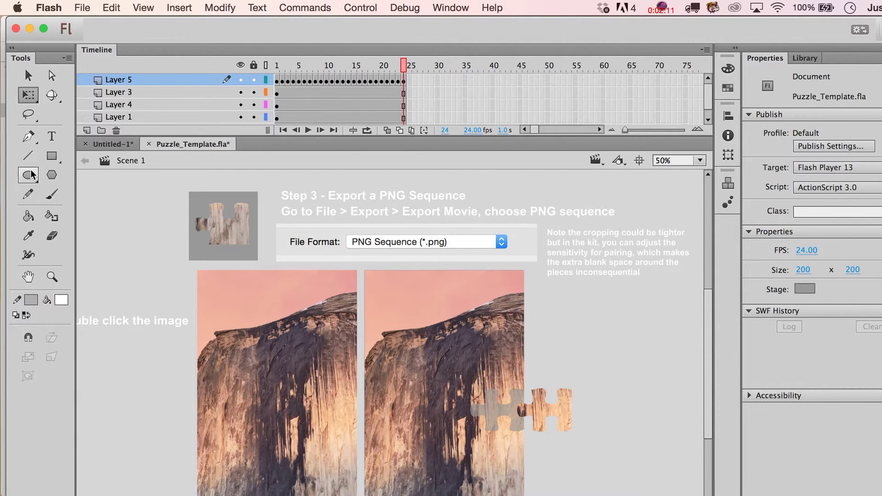
left_click(245, 234)
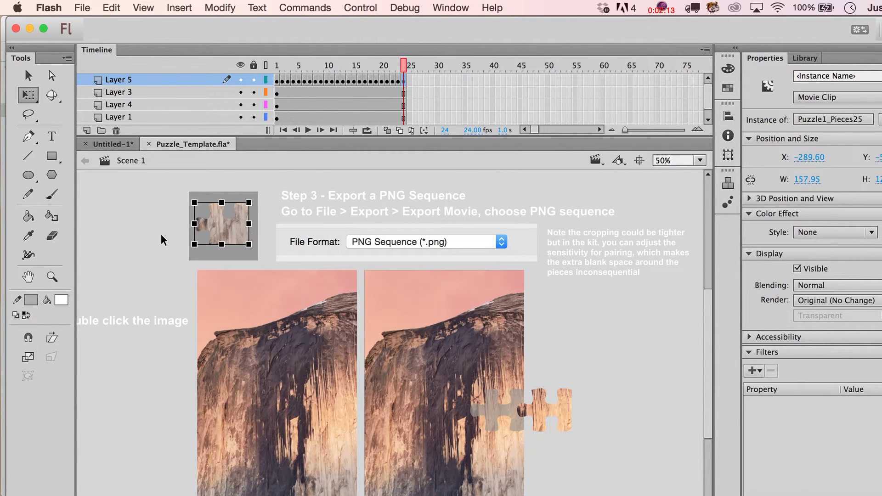
left_click_drag(245, 234, 162, 206)
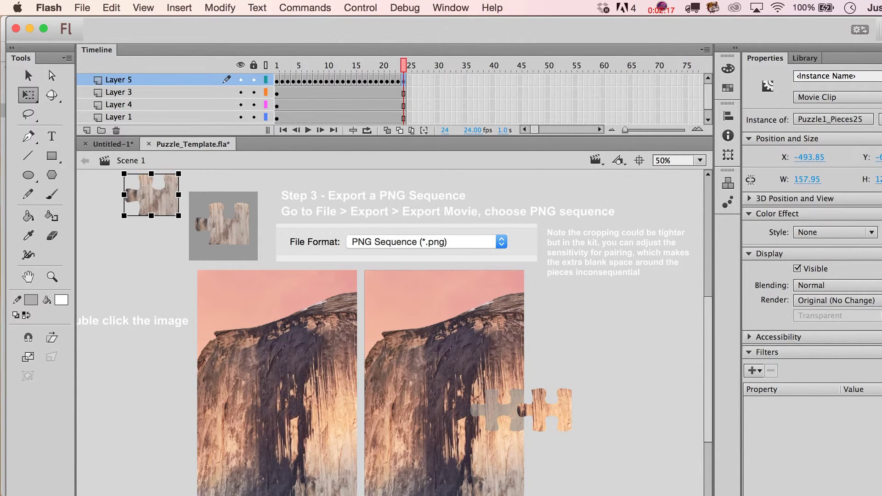
left_click(869, 232)
left_click(762, 307)
left_click_drag(826, 254, 802, 255)
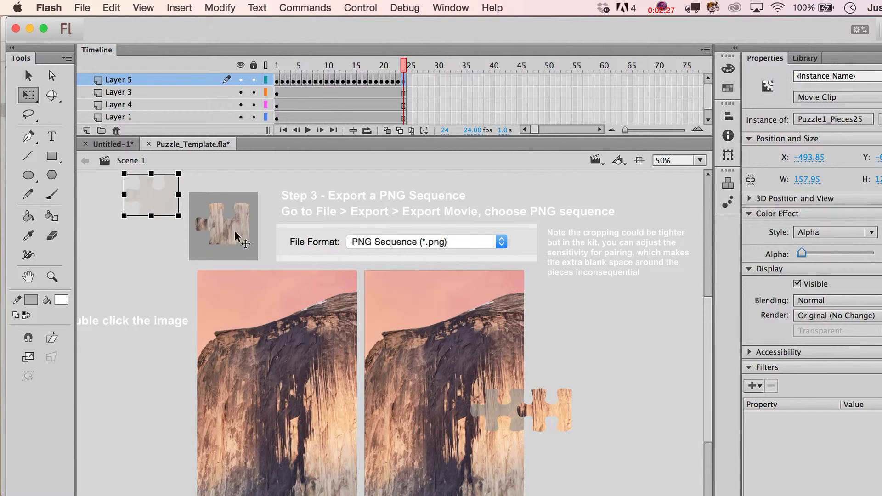
Move the original puzzle piece toward the faded copy, and undo the move.
left_click_drag(227, 222, 171, 214)
key("super+z")
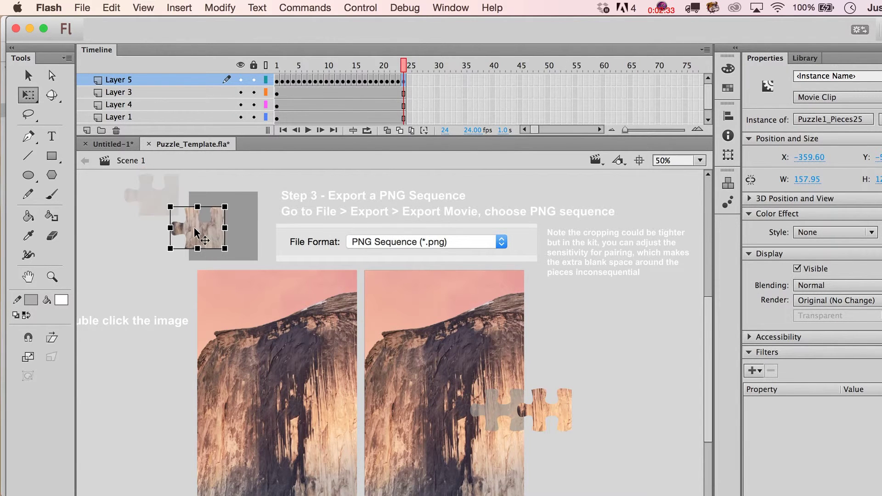
key("super+z")
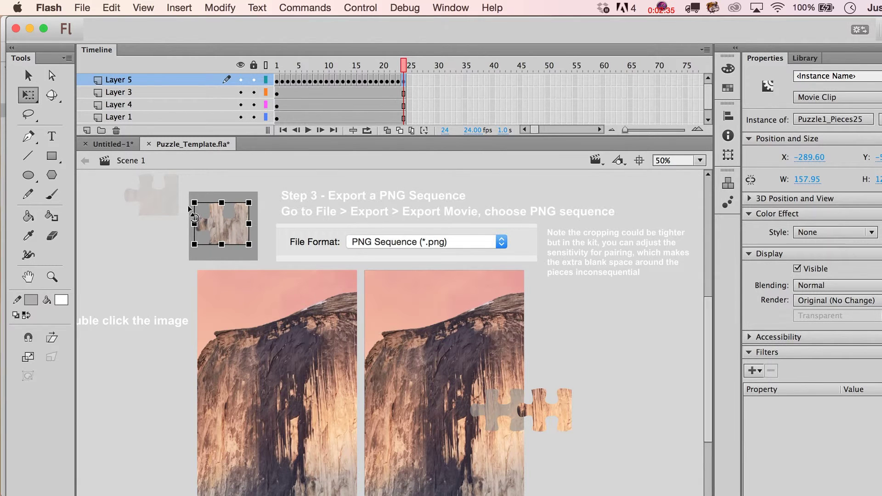
Delete the faded puzzle piece copy outside the stage.
left_click(156, 202)
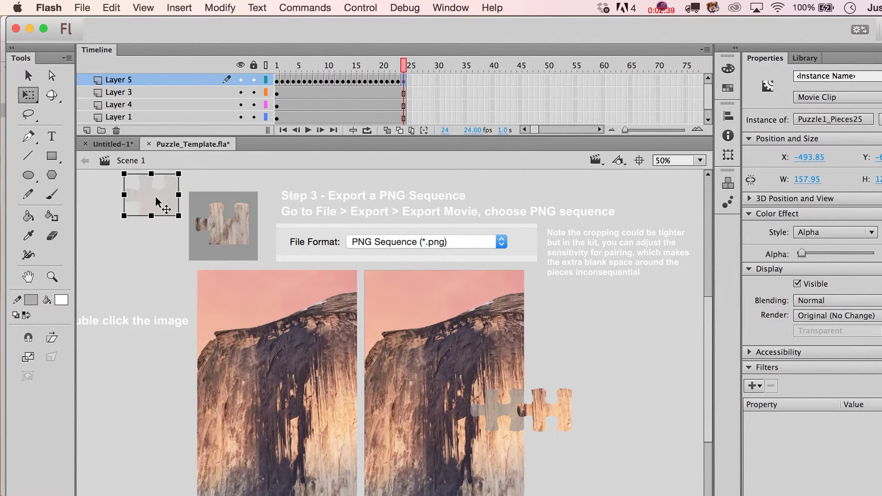
key("Delete")
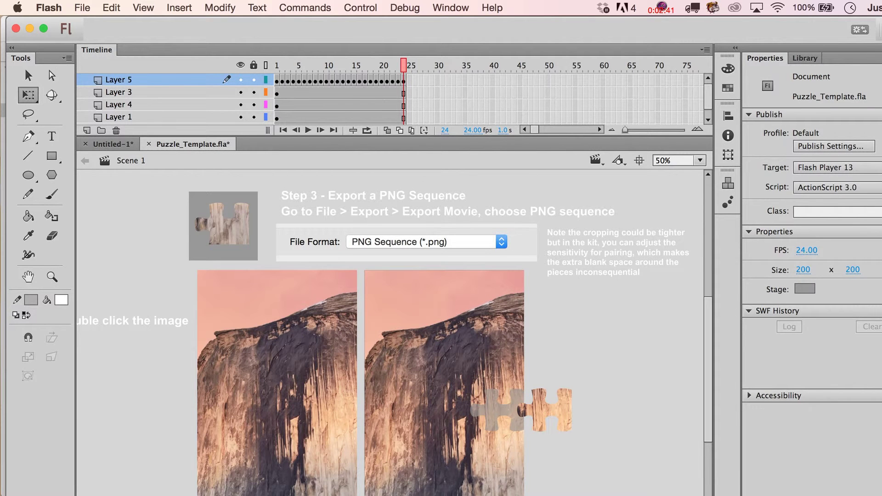
Switch to Xcode, collapse the Puzzle page's Settings in List.plist, and open the Puzzle.sks scene.
key("super+Tab")
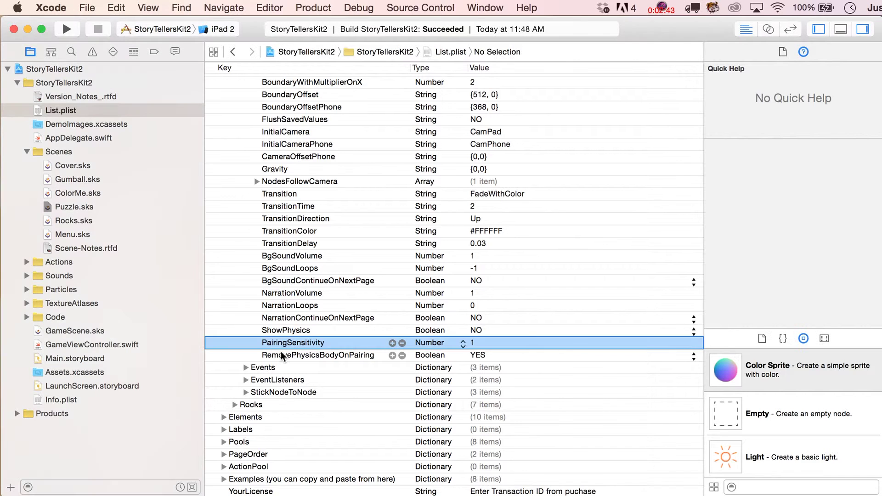
scroll(281, 356, "up", 3)
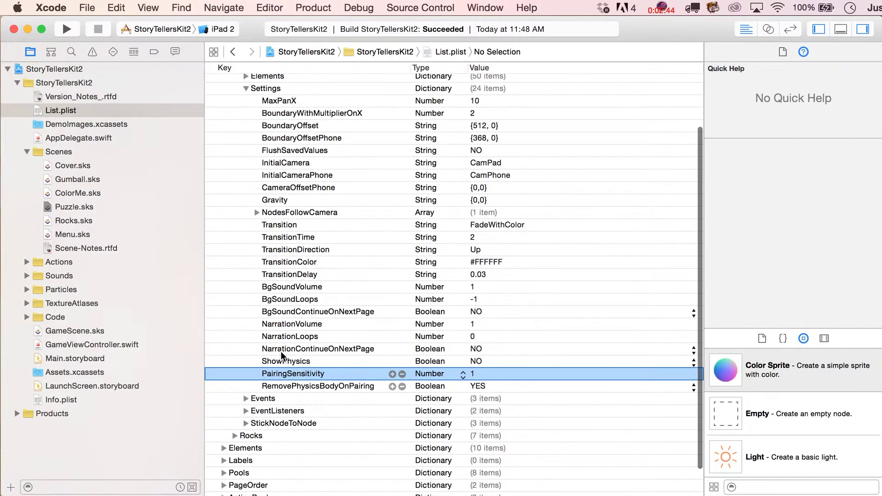
left_click(246, 89)
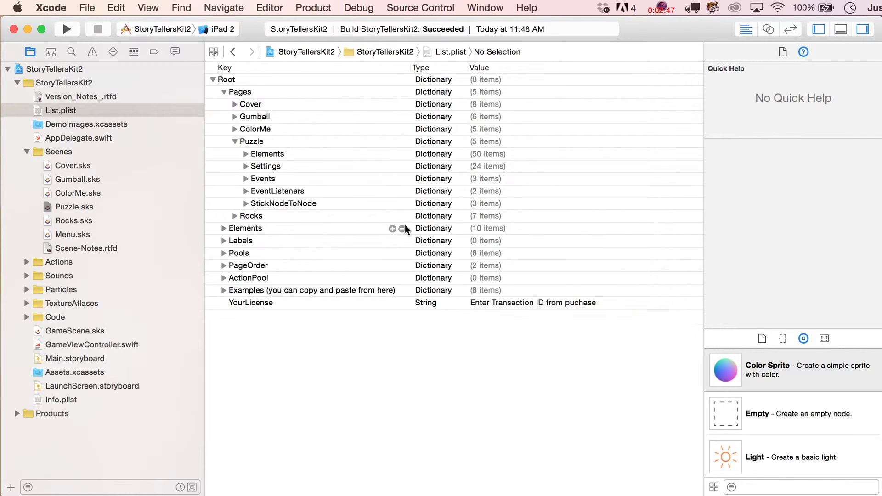
left_click(64, 205)
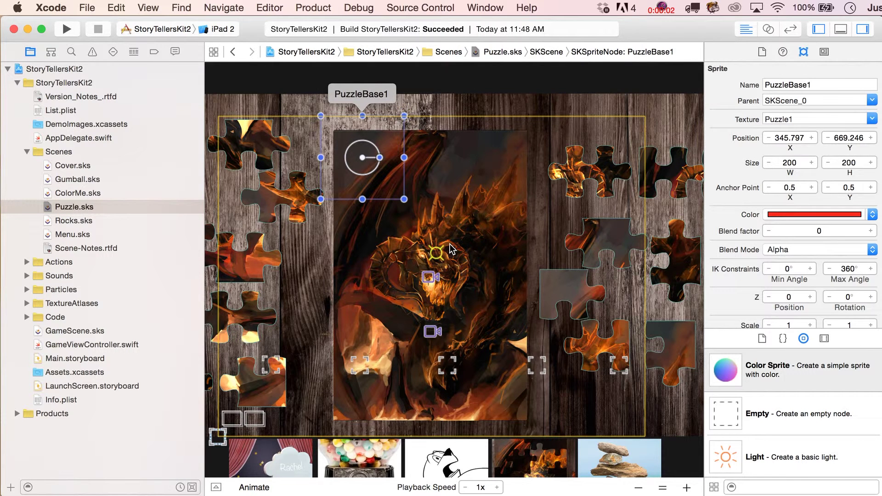
Add a color sprite above the wooden background at about X 730, Y 920 and give it the Puzzle1 texture.
scroll(450, 248, "up", 4)
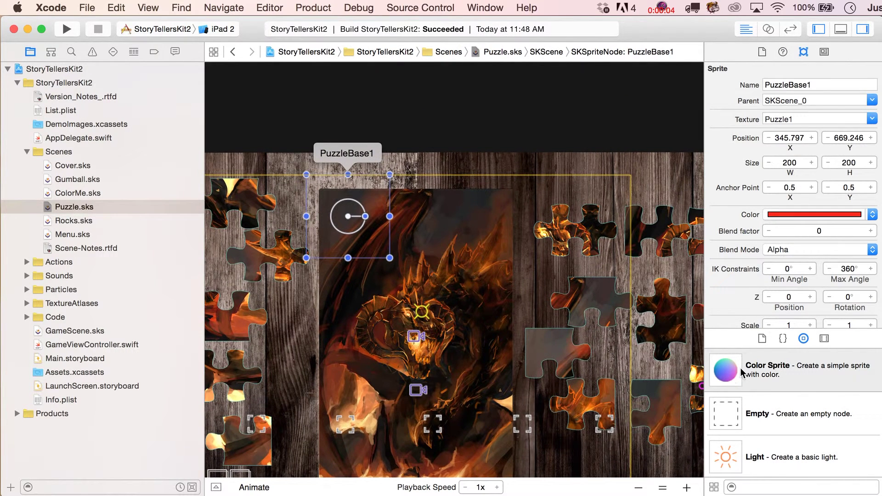
left_click(739, 369)
left_click_drag(765, 377, 508, 112)
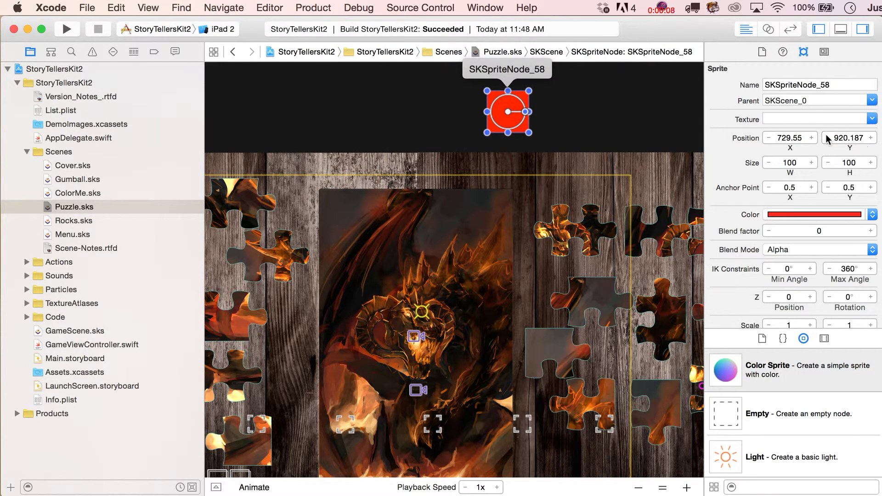
left_click(815, 120)
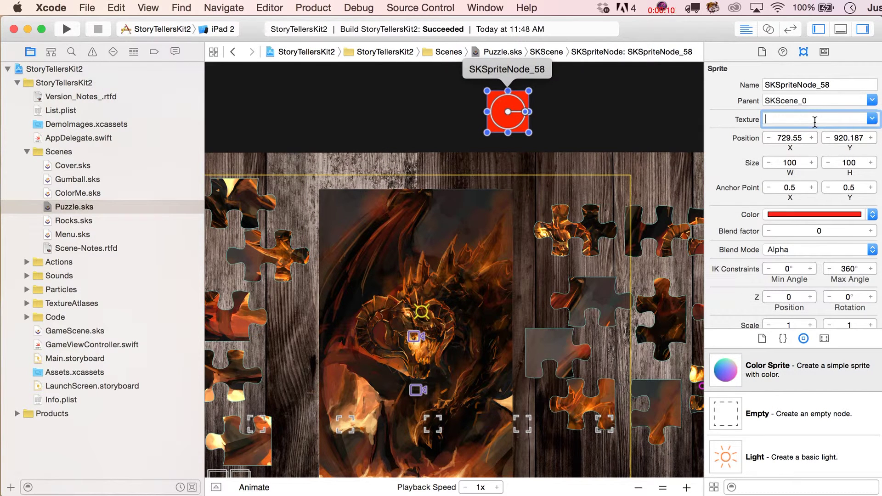
type("P")
key("Return")
Copy the new sprite's texture name into its name so the sprite is called Puzzle1.
key("super+c")
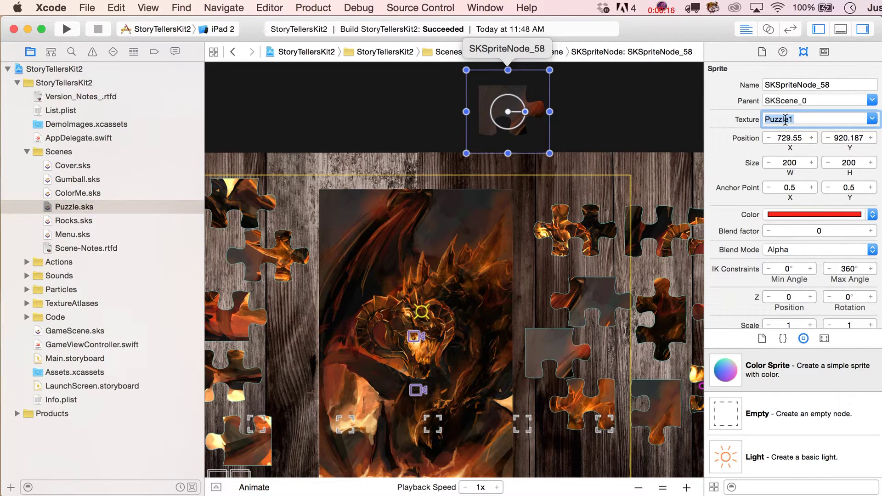
double_click(812, 84)
key("super+v")
key("Return")
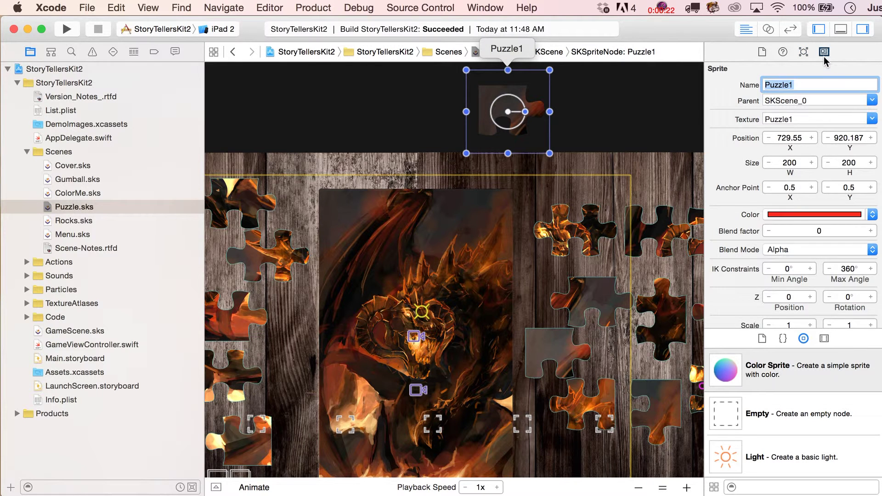
Set the custom class of the new Puzzle1 sprite to Element.
left_click(824, 52)
left_click(805, 85)
type("Element")
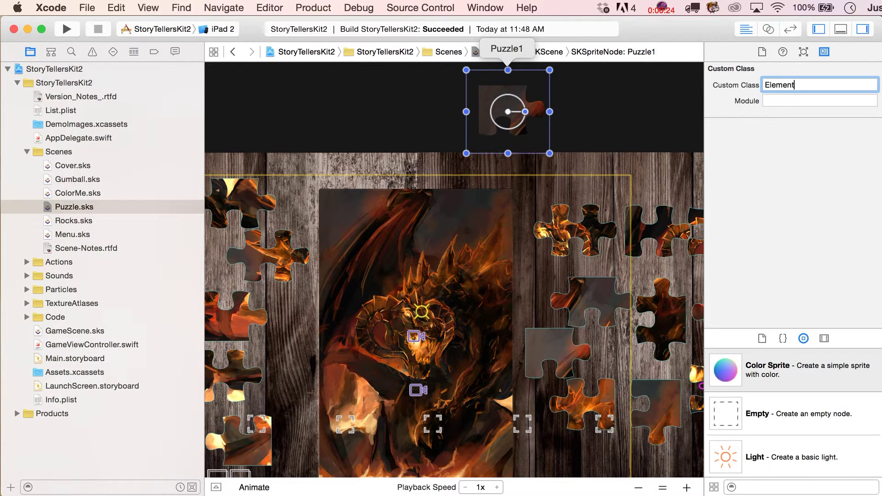
key("Return")
left_click(590, 132)
Duplicate the new Puzzle1 sprite, place the copy beside it at about X 524, Y 927, and rename the copy PuzzleBase1.
left_click(508, 112)
key("super+d")
left_click_drag(427, 135, 434, 131)
left_click(803, 53)
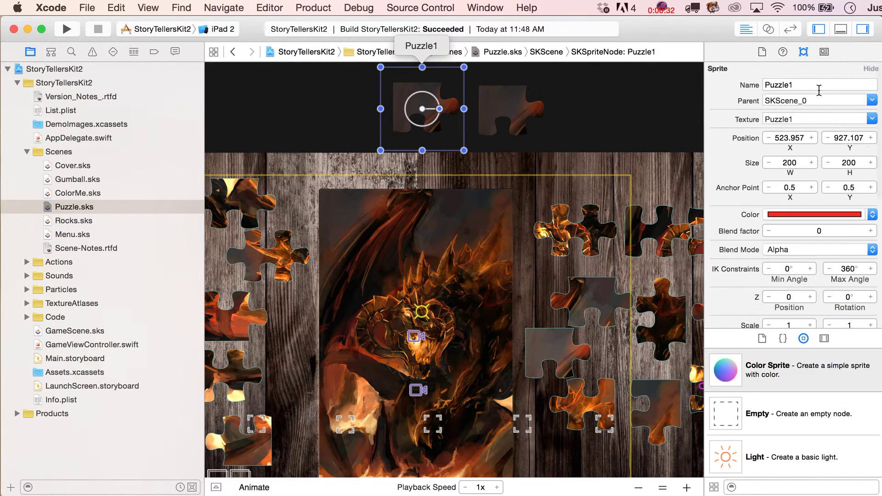
left_click(792, 85)
type("Base")
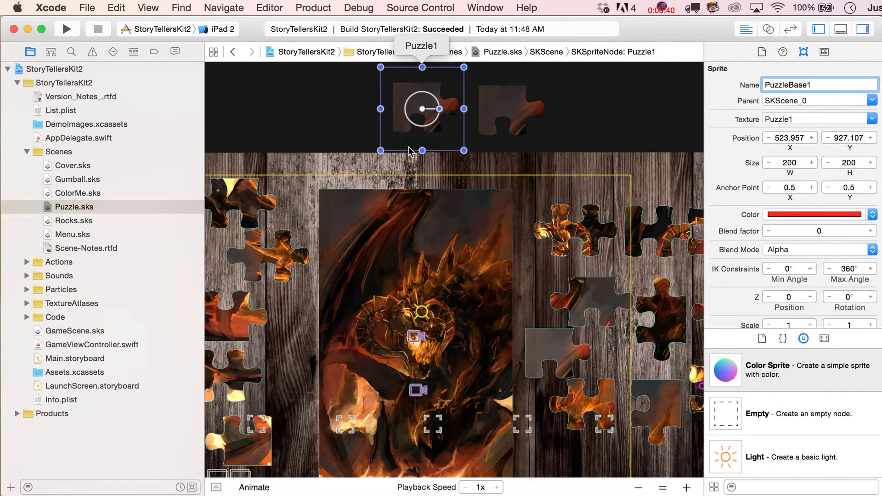
left_click(535, 118)
left_click(448, 115)
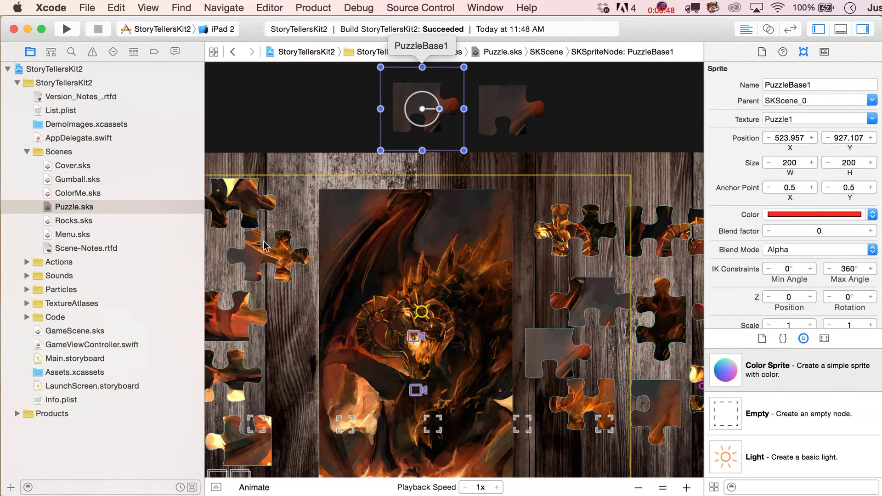
Inspect PuzzleBase2 in the puzzle picture, and move the new Puzzle1 sprite closer to its base copy, to about X 676, Y 931.
left_click(354, 213)
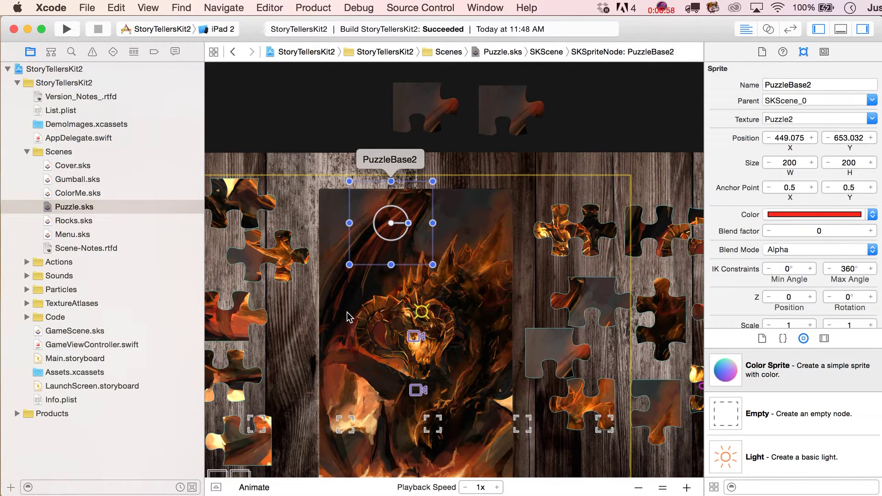
left_click(502, 125)
mouse_move(500, 133)
left_mouse_down()
mouse_move(454, 125)
mouse_move(497, 124)
left_mouse_up()
left_click(403, 91)
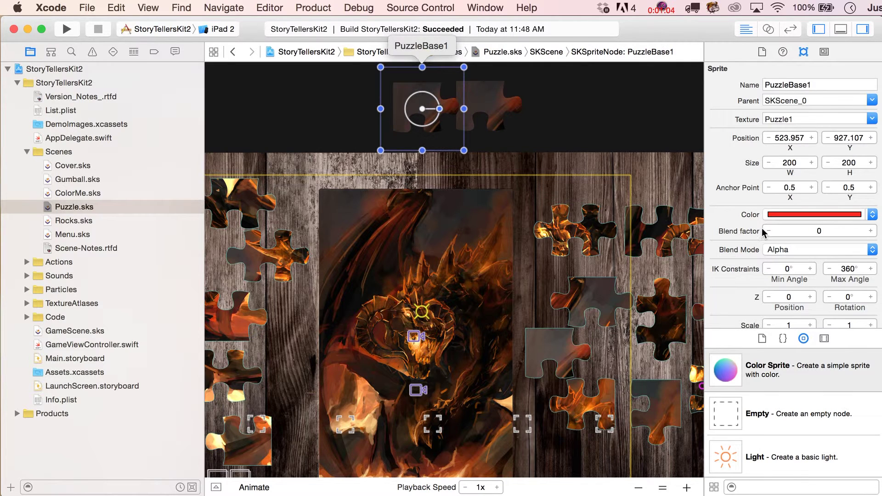
Set the new Puzzle1 sprite's Z position to 50 and shift the sprite to about X 688, Y 927.
left_click(494, 116)
left_click(790, 298)
type("50")
key("Return")
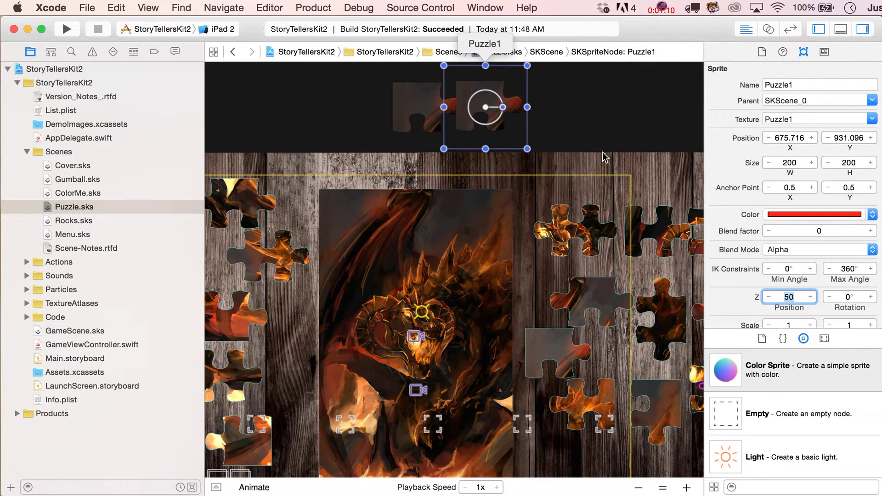
left_click(494, 133)
mouse_move(494, 133)
left_mouse_down()
mouse_move(465, 133)
mouse_move(505, 135)
left_mouse_up()
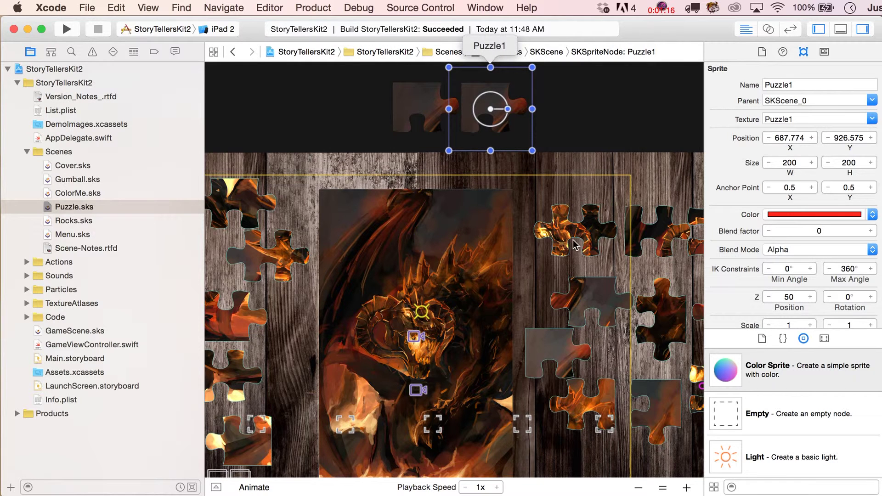
Delete the demonstration PuzzleBase1 and Puzzle1 sprites above the wooden background.
scroll(475, 236, "left", 5)
scroll(476, 237, "down", 4)
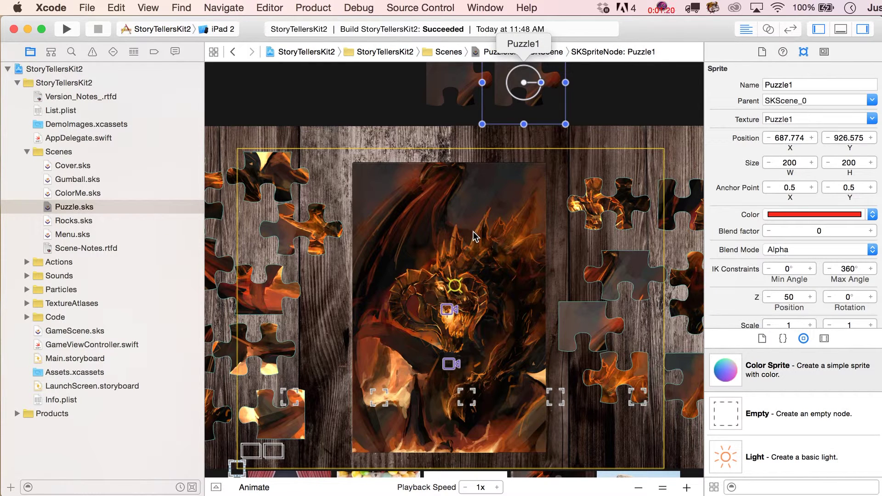
left_click(474, 89)
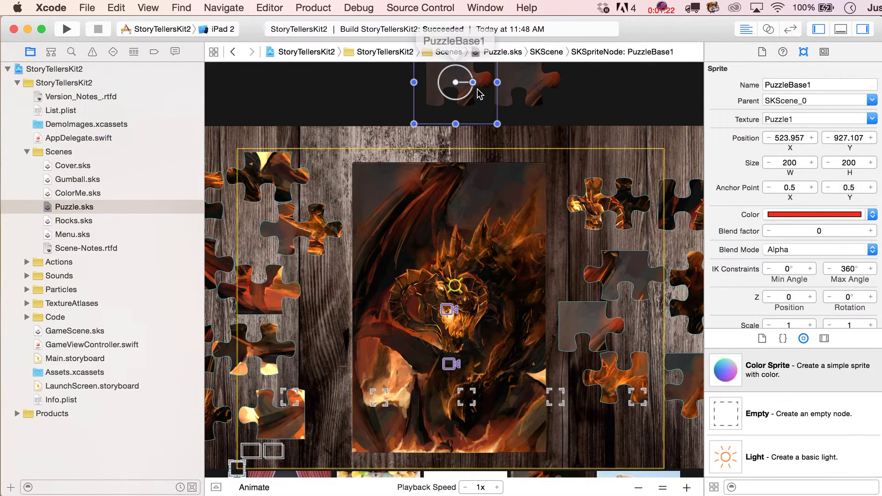
key("Delete")
left_click(516, 87)
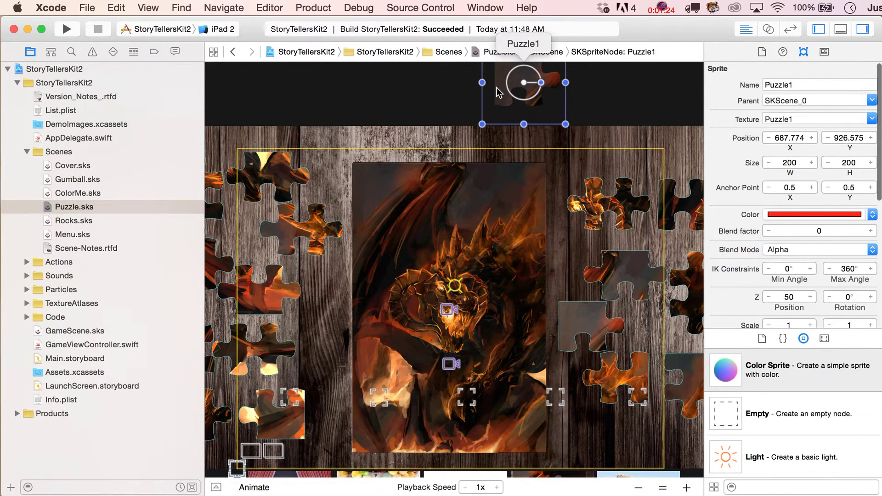
key("Delete")
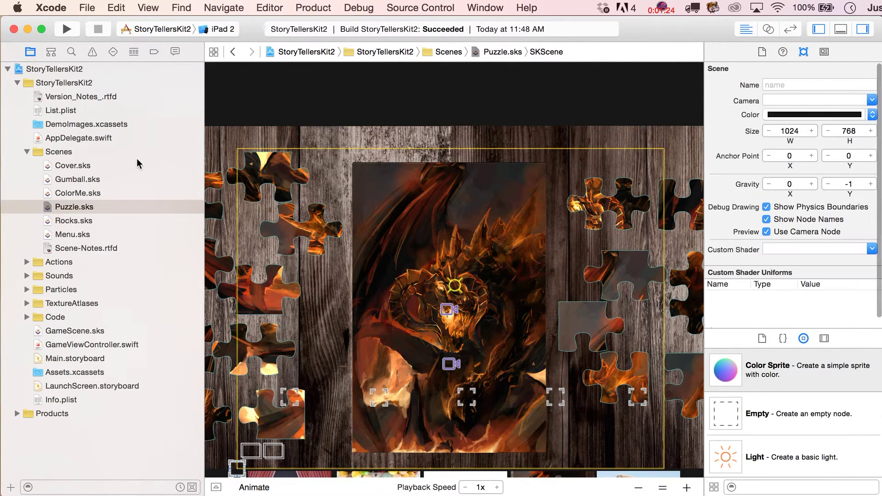
Open List.plist and examine the Puzzle page's Elements dictionary and its Puzzle1 entry.
left_click(59, 112)
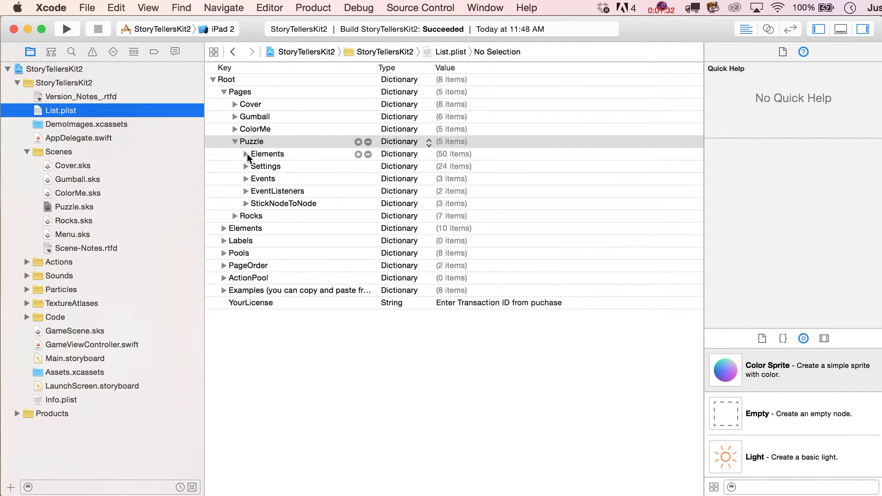
left_click(246, 153)
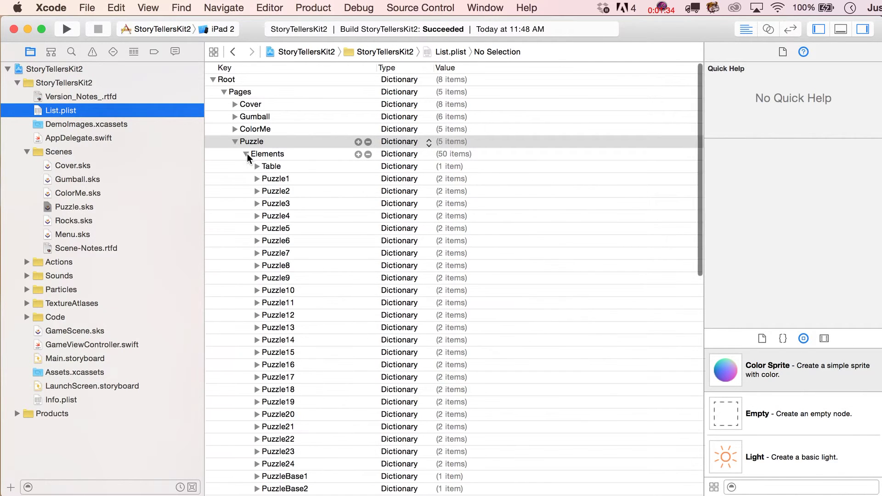
scroll(381, 229, "down", 3)
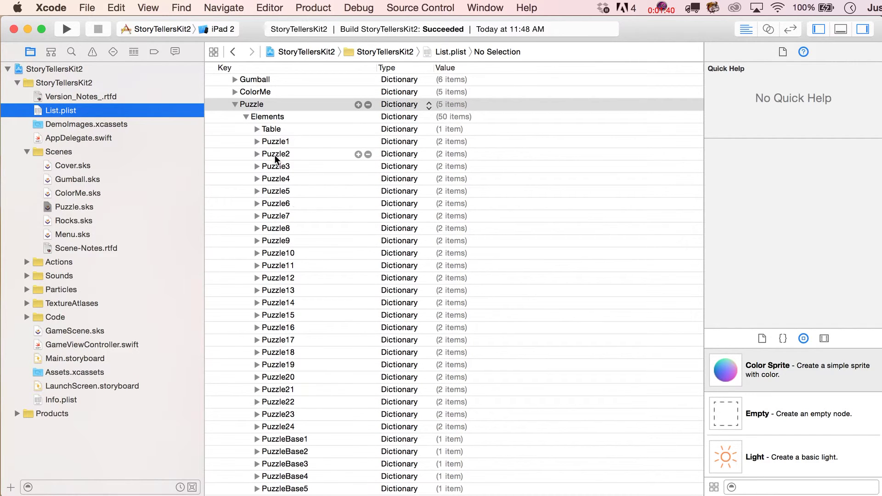
left_click(257, 142)
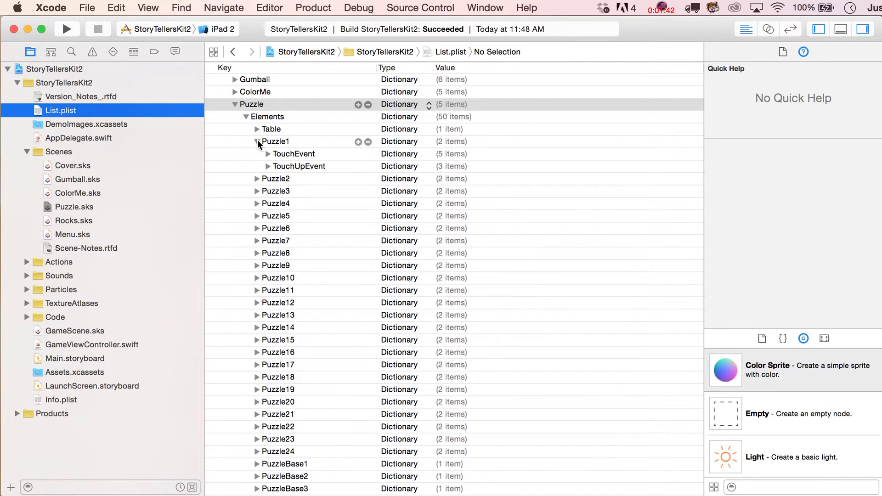
left_click(259, 141)
left_click(276, 143)
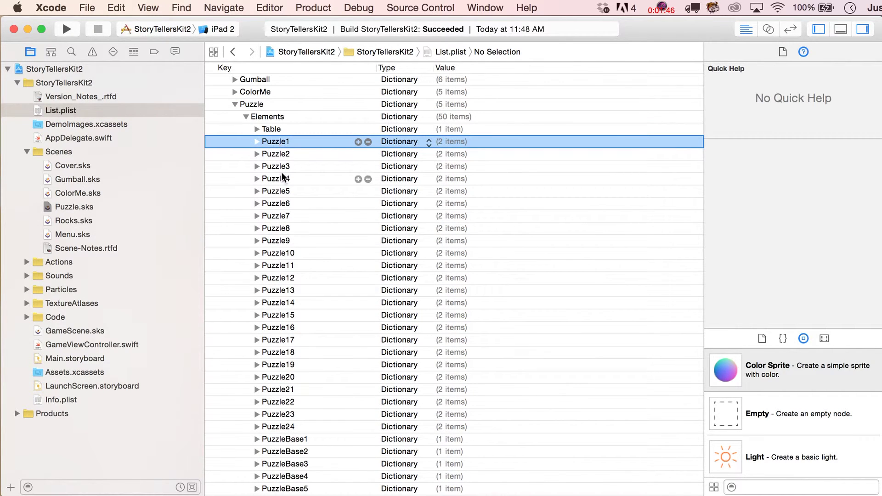
left_click(272, 117)
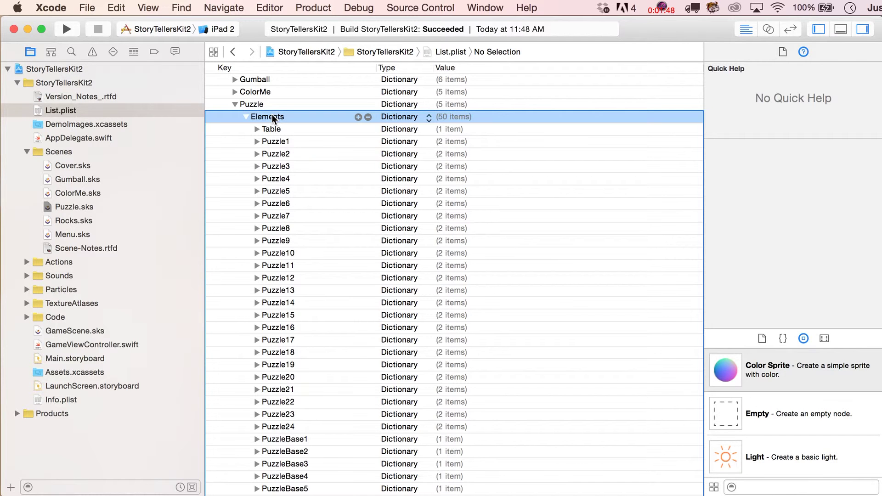
Duplicate the Puzzle1 element three times in the Puzzle page's Elements, and remove the three copies.
left_click(286, 141)
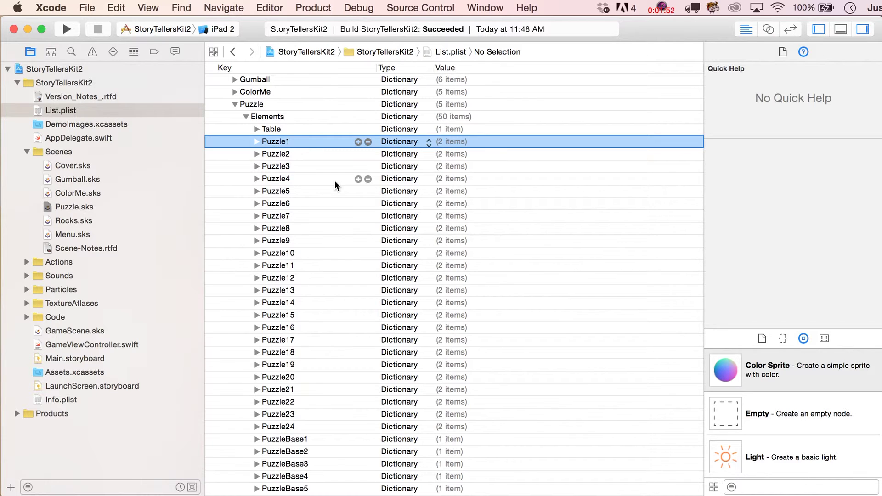
key("super+d")
key("super+d")
key("super+d")
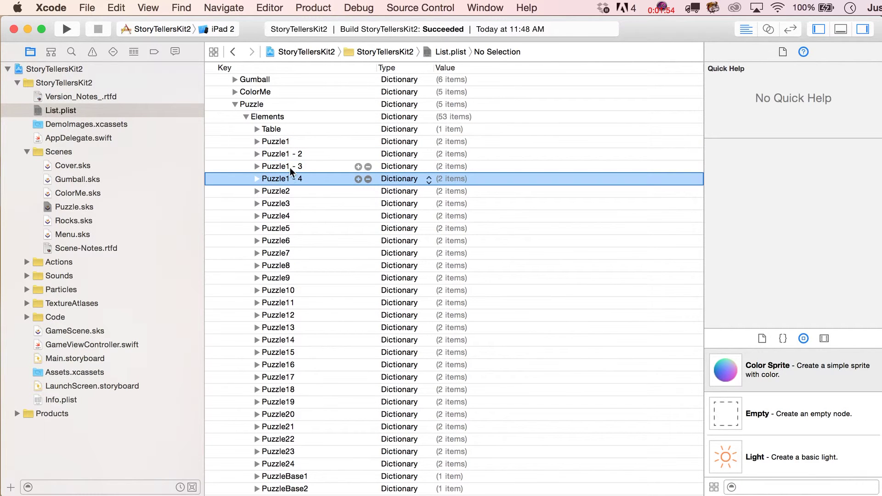
key("BackSpace")
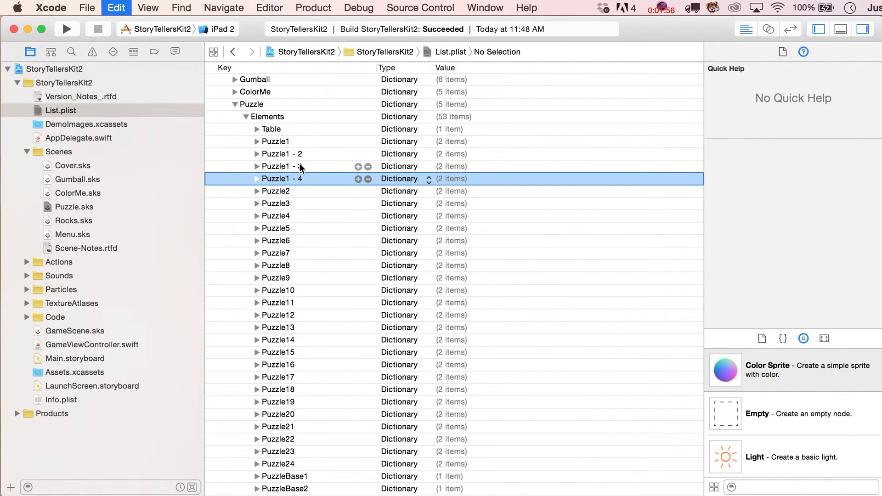
key("BackSpace")
key("BackSpace")
Expand the TouchEvent and TouchUpEvent dictionaries of the Puzzle1 element and widen the Key column.
left_click(256, 141)
left_click(268, 153)
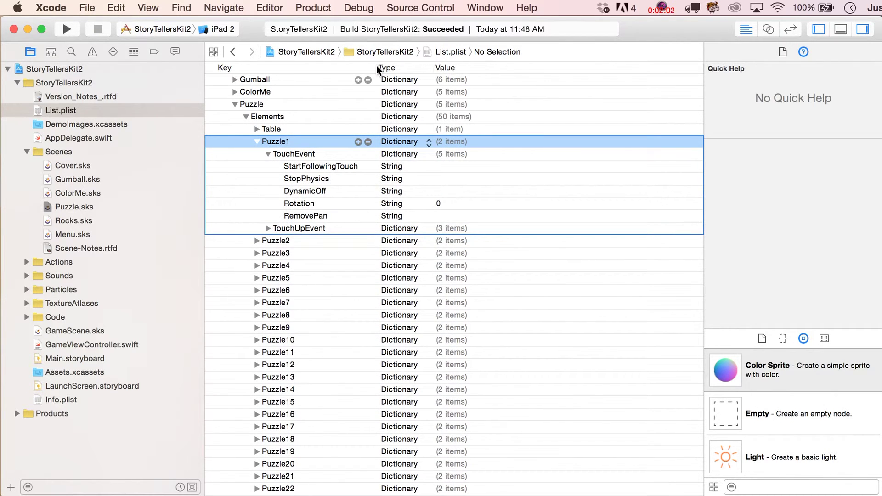
key("alt+Right")
left_click_drag(375, 71, 429, 70)
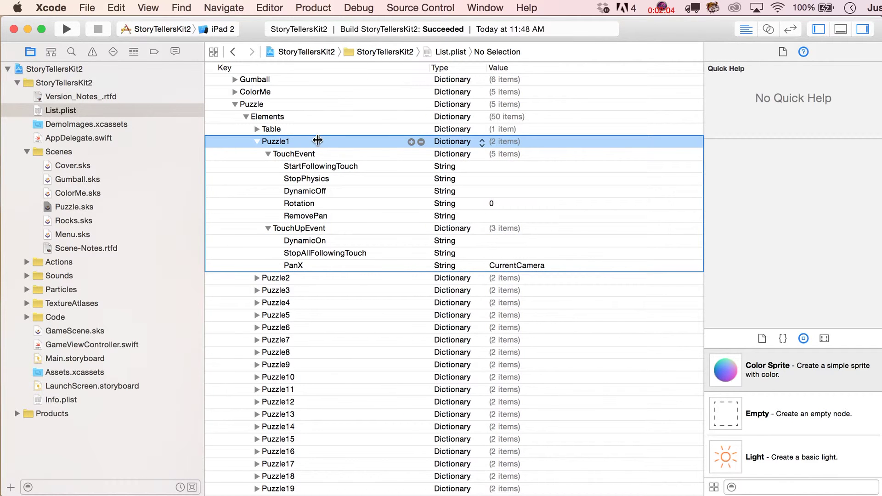
Examine the StartFollowingTouch, StopPhysics and DynamicOff entries of Puzzle1's TouchEvent.
left_click(322, 166)
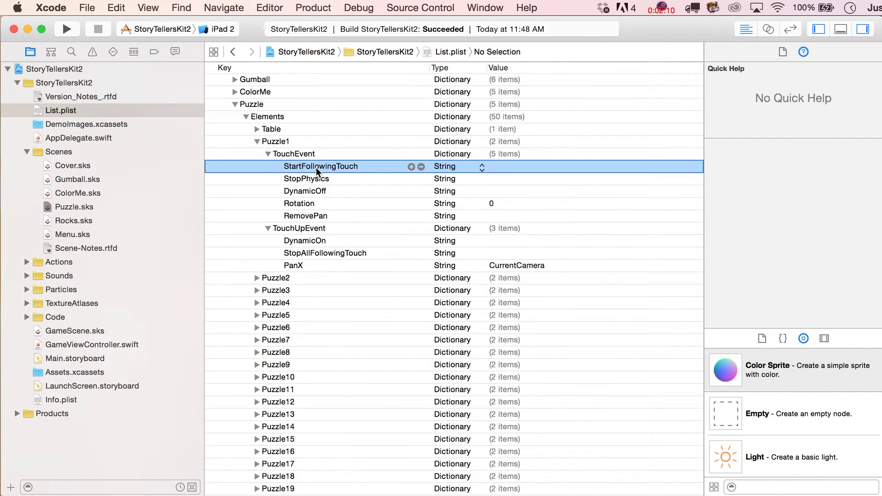
left_click(308, 178)
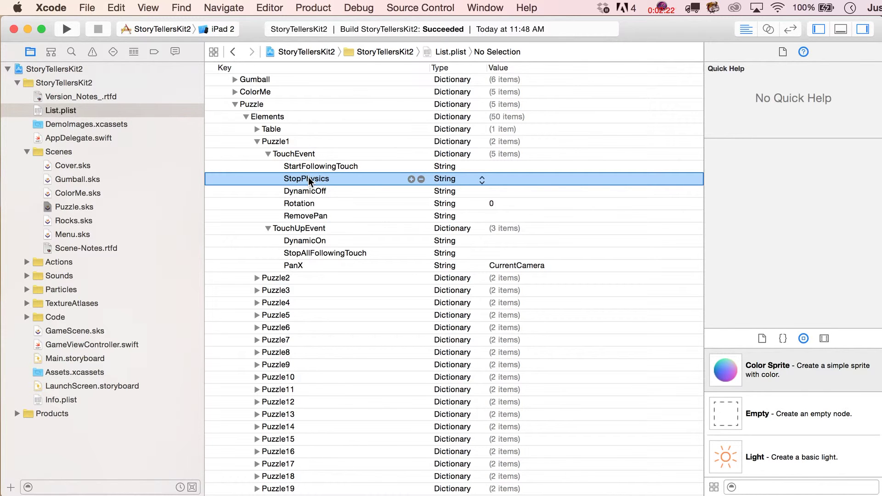
left_click(301, 192)
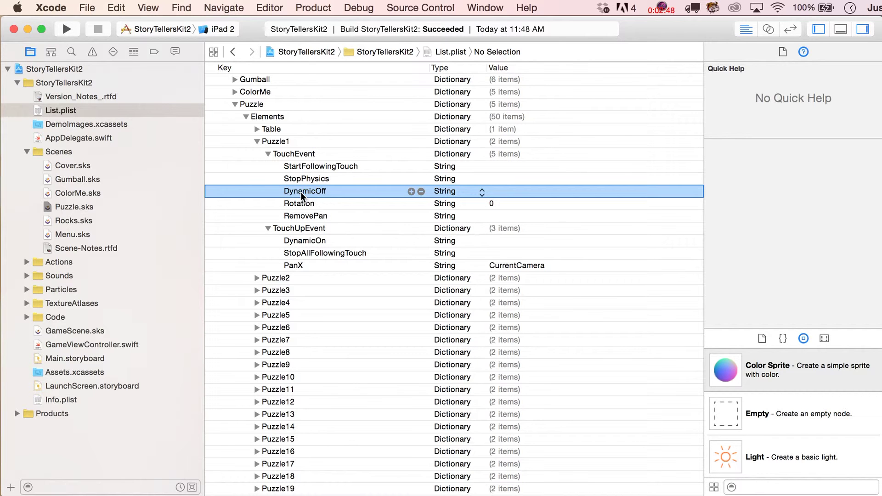
Examine the Rotation entry of Puzzle1's TouchEvent and the rotation of the Puzzle13 sprite in Puzzle.sks.
left_click(299, 203)
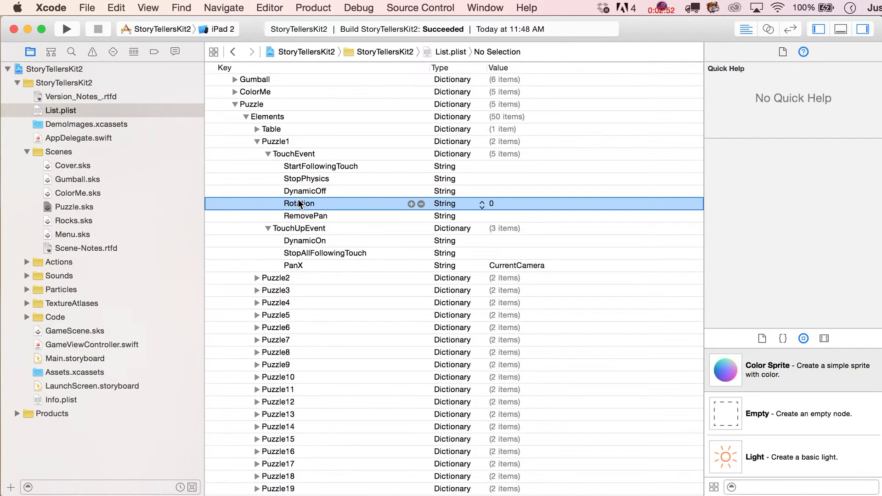
left_click(72, 206)
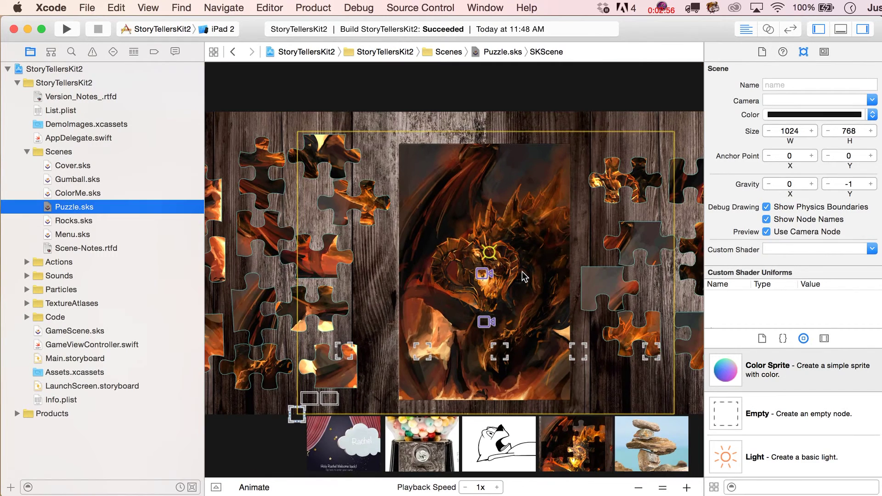
left_click(314, 253)
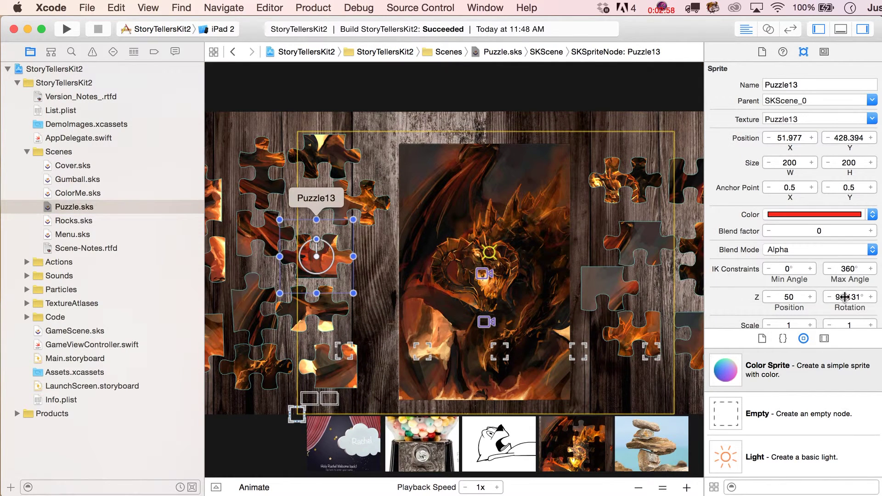
Return to List.plist, examine the RemovePan entry of Puzzle1's TouchEvent, and widen the Key column.
left_click(48, 110)
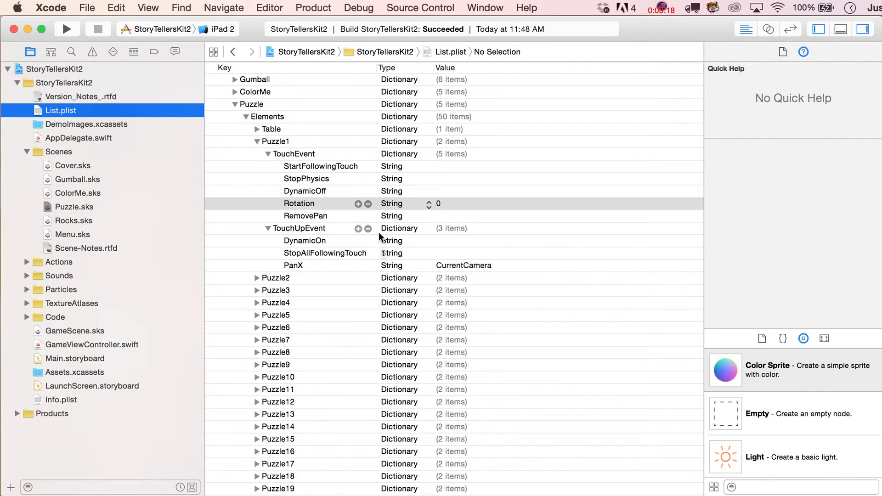
left_click(308, 216)
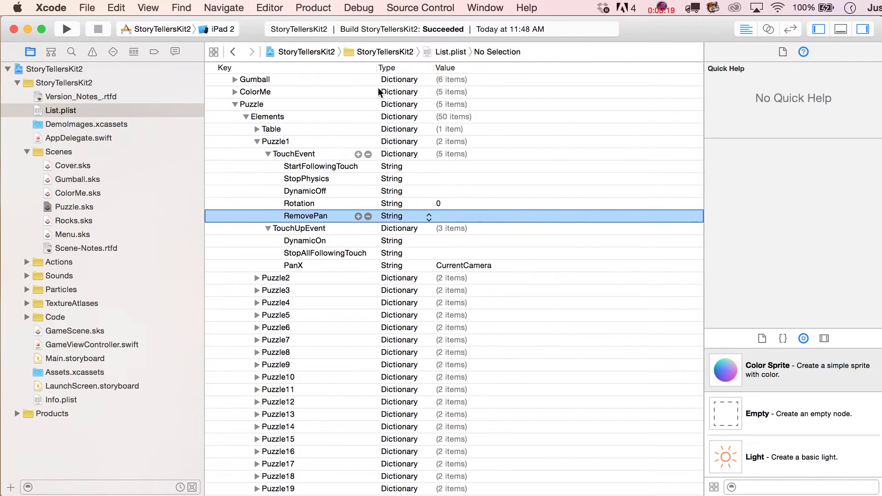
left_click_drag(375, 67, 403, 67)
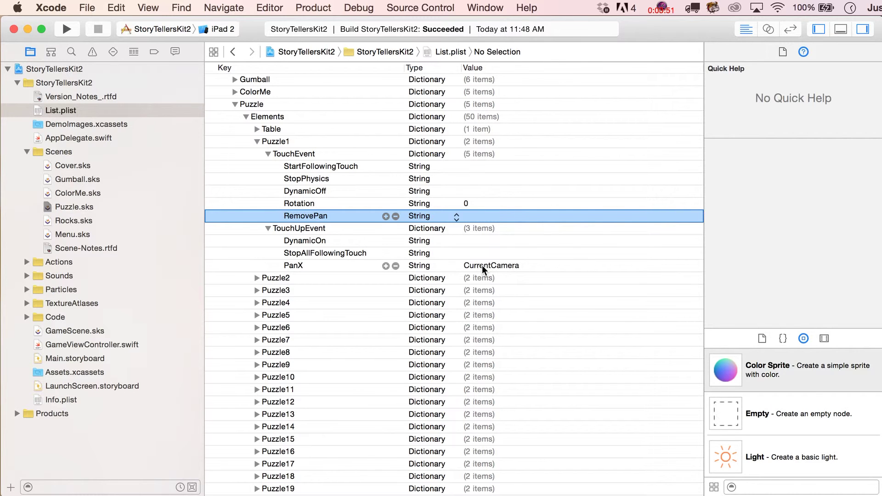
Remove "All" from the StopAllFollowingTouch key in Puzzle1's TouchUpEvent and restore the full key name.
double_click(302, 254)
left_click(313, 253)
key("BackSpace")
key("BackSpace")
key("BackSpace")
type("Al")
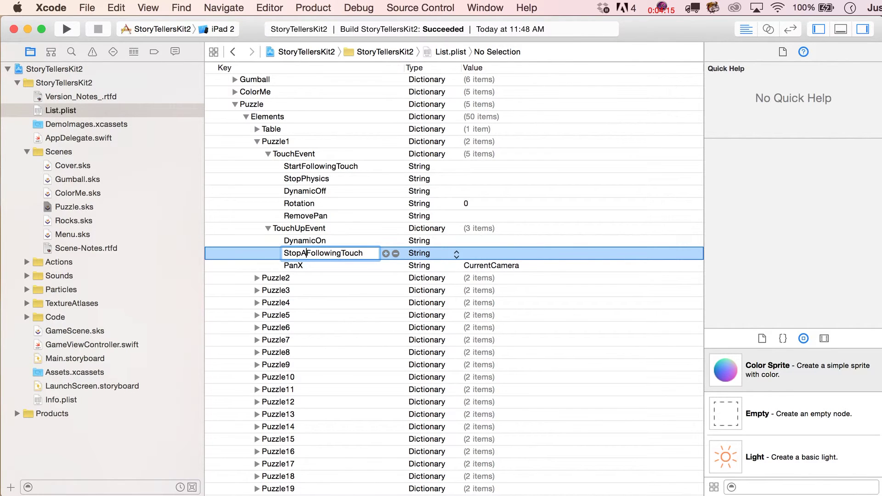
type("l")
left_click(324, 239)
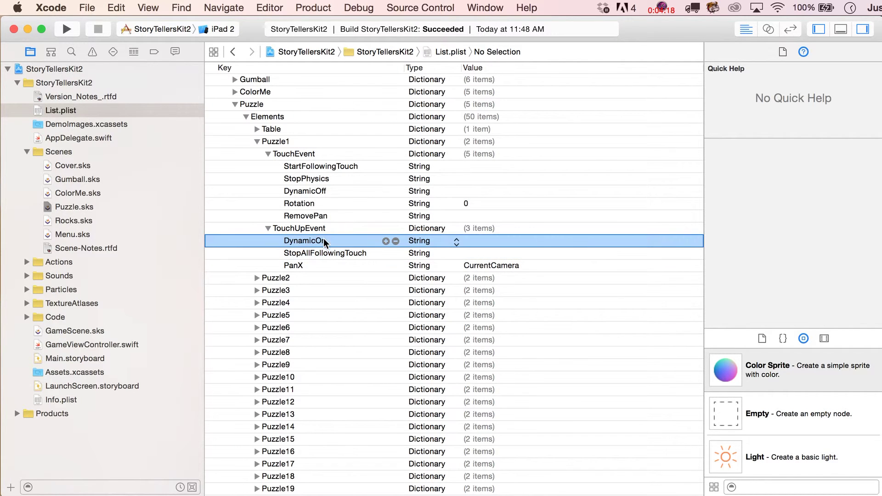
Collapse the Puzzle1 element and examine the Alpha entry of the PuzzleBase1 element.
left_click(258, 142)
scroll(262, 444, "down", 5)
left_click(257, 266)
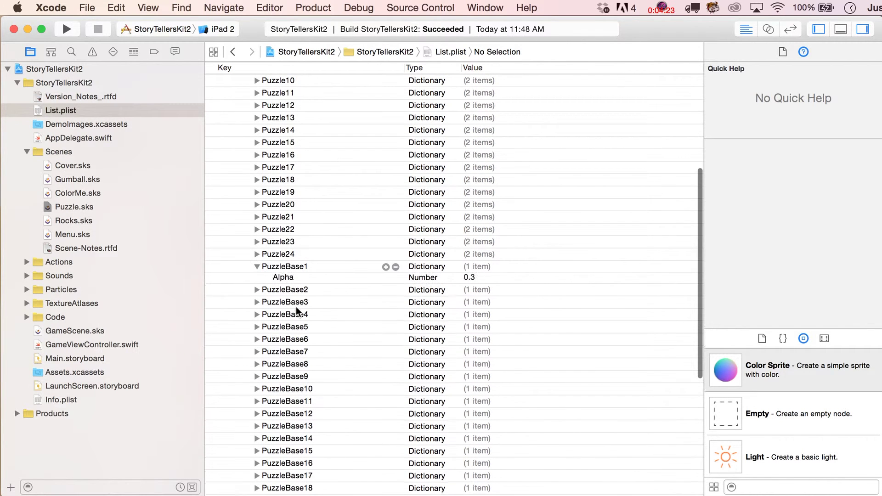
left_click(283, 278)
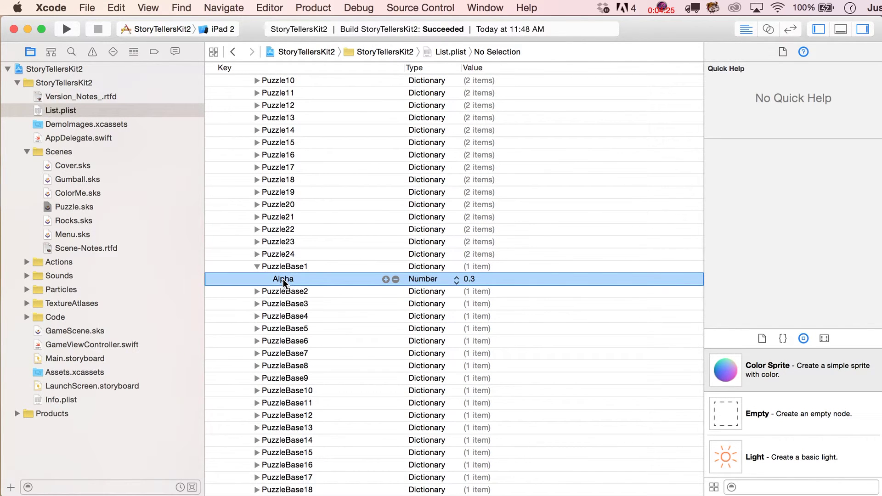
left_click(258, 267)
Expand the Puzzle page's EventListeners dictionary and examine the contents of Listener1.
scroll(258, 264, "down", 10)
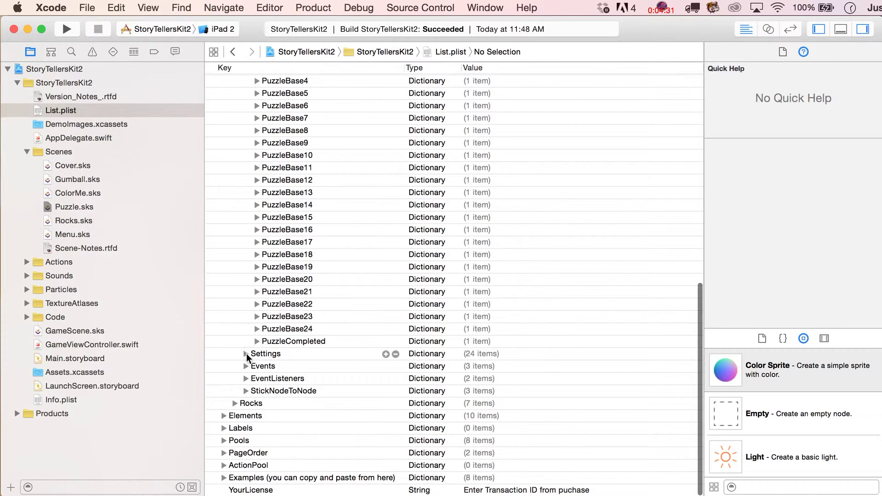
left_click(246, 378)
scroll(315, 373, "down", 1)
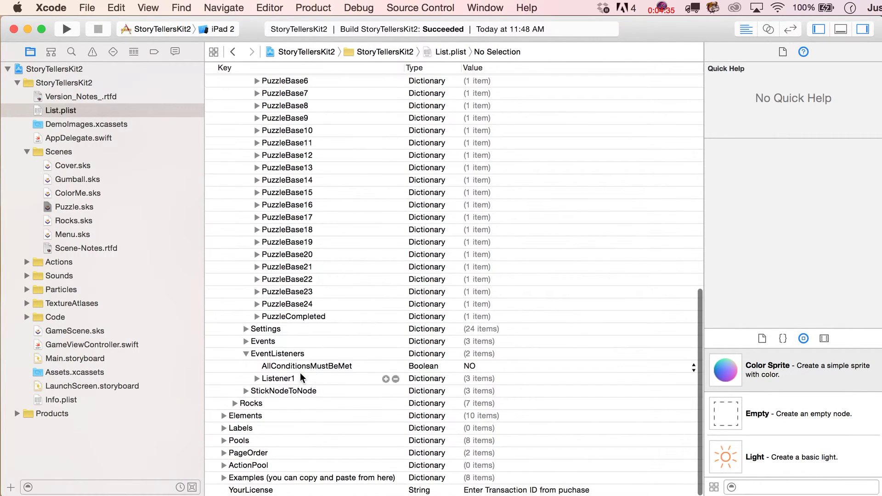
left_click(257, 377)
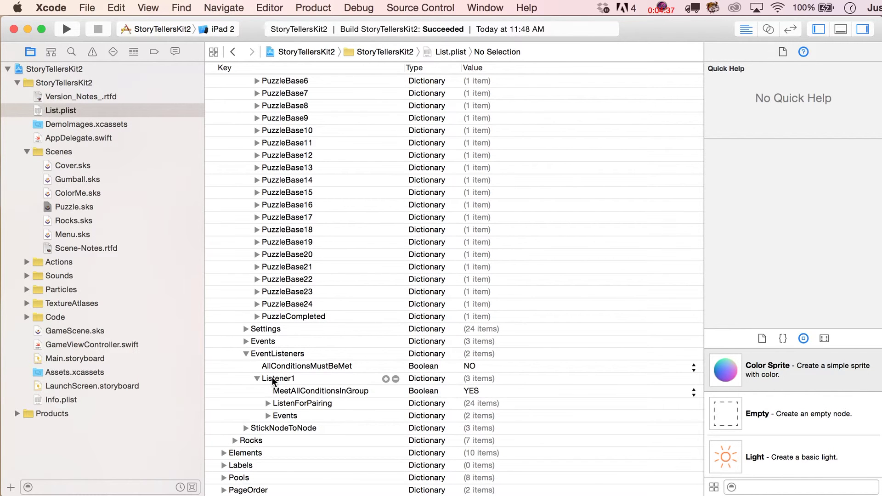
scroll(279, 378, "down", 3)
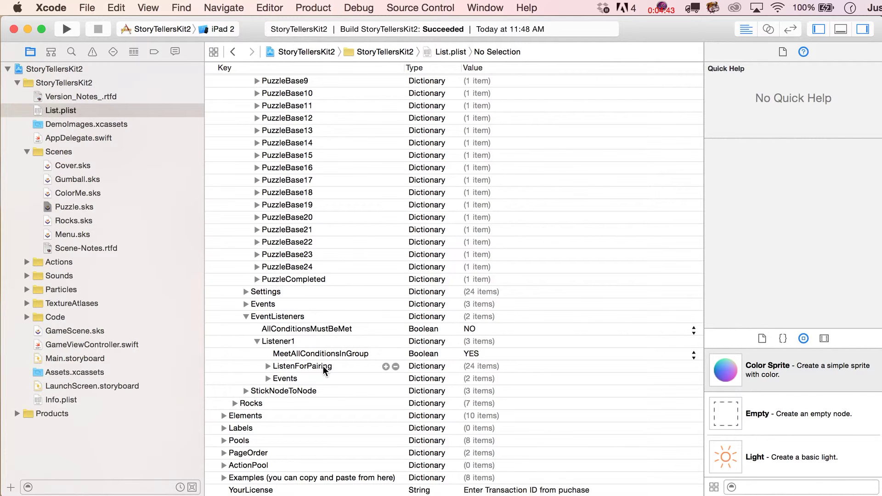
Examine the Remove array and the Show entry in Listener1's Events dictionary.
left_click(268, 379)
scroll(287, 387, "down", 2)
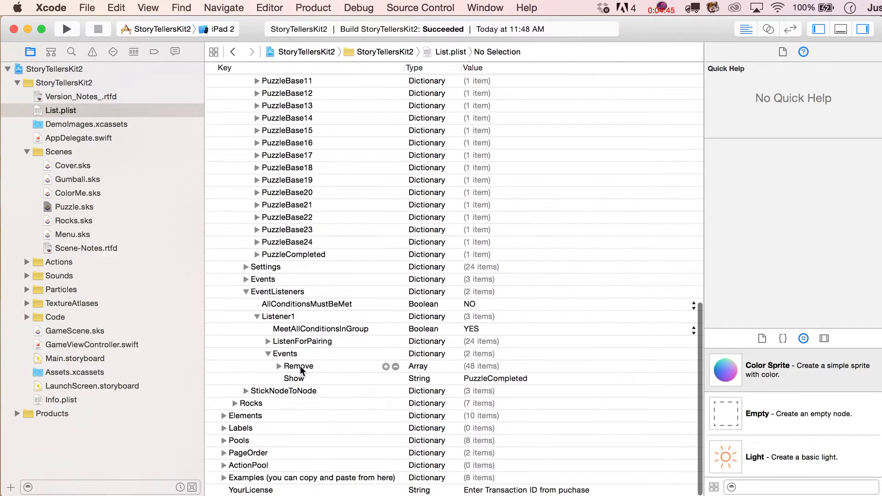
left_click(301, 367)
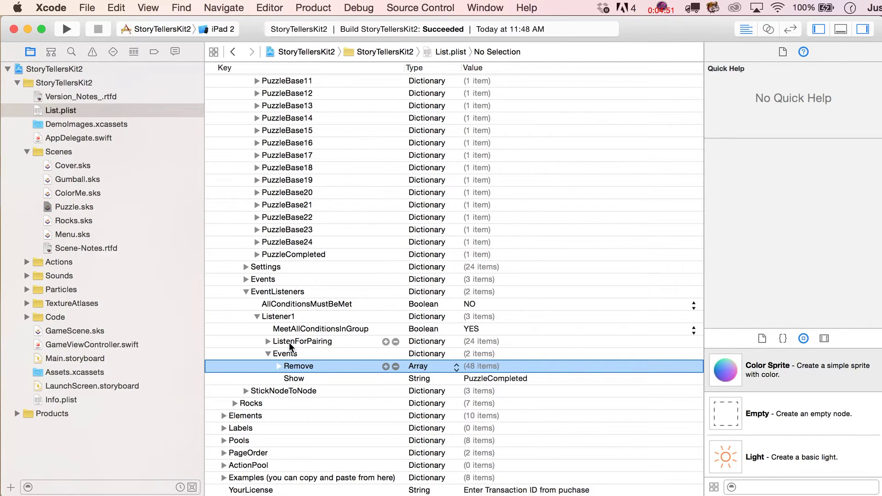
left_click(279, 365)
scroll(321, 368, "down", 2)
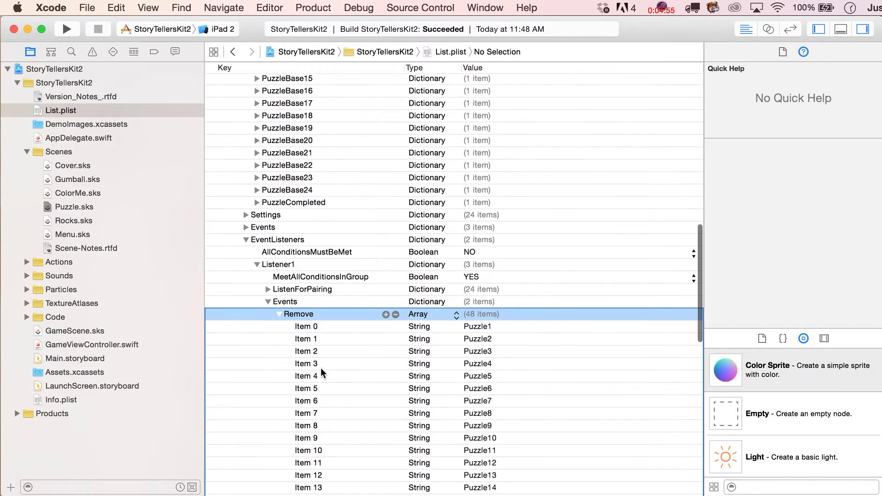
left_click(280, 314)
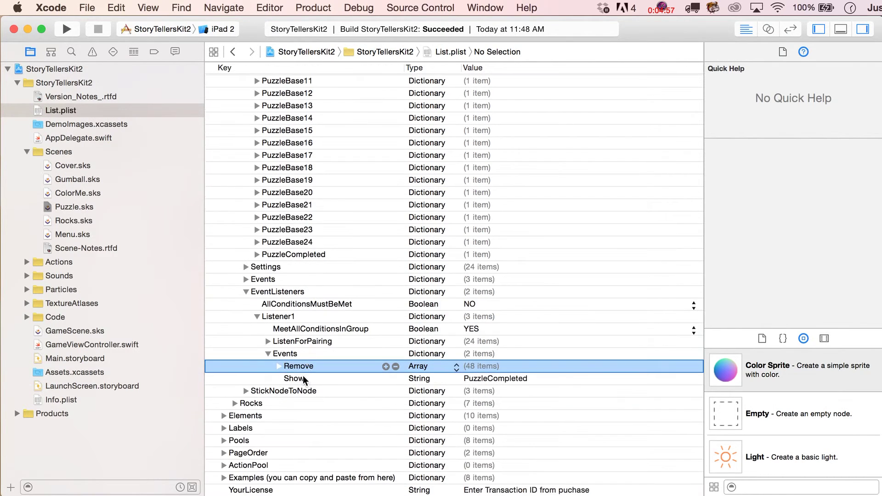
left_click(302, 378)
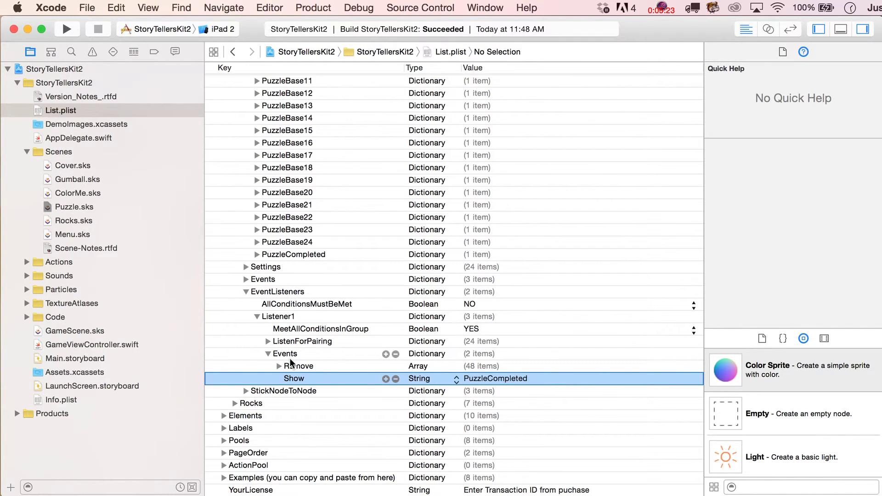
Examine how Listener1's ListenForPairing dictionary pairs the puzzle pieces with their bases, and collapse Listener1.
left_click(268, 341)
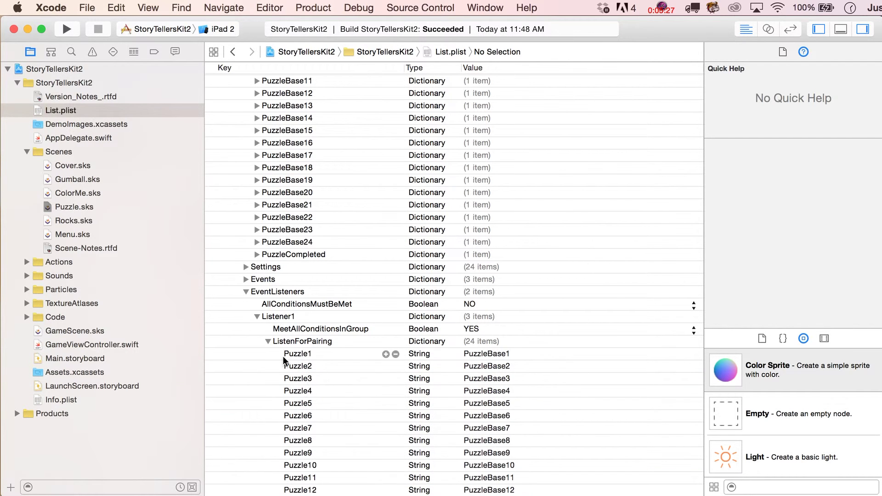
left_click(302, 355)
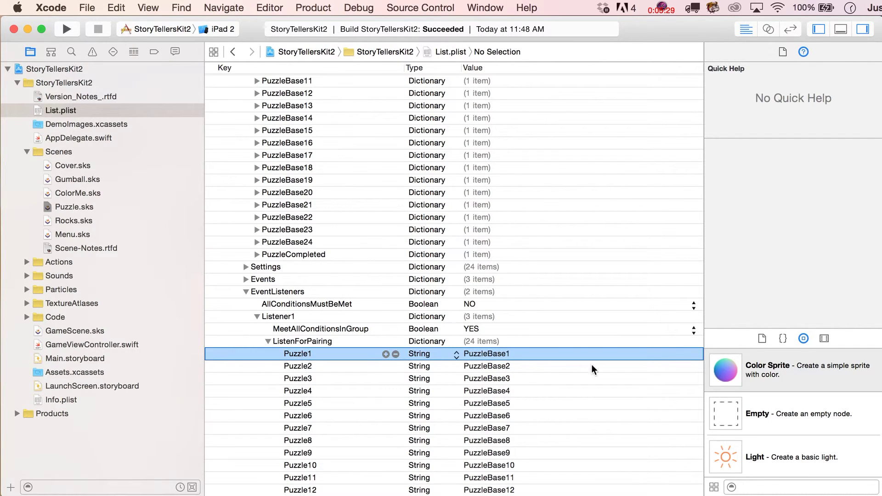
scroll(503, 353, "down", 4)
scroll(503, 353, "down", 5)
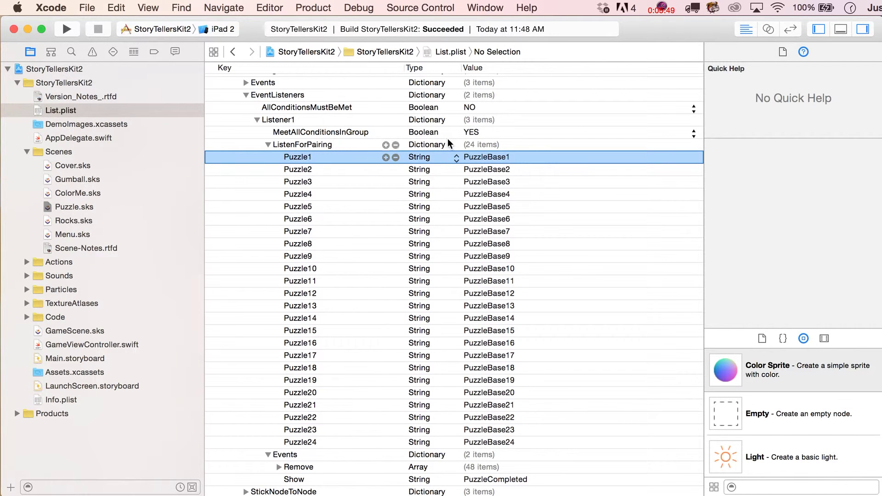
scroll(374, 274, "down", 2)
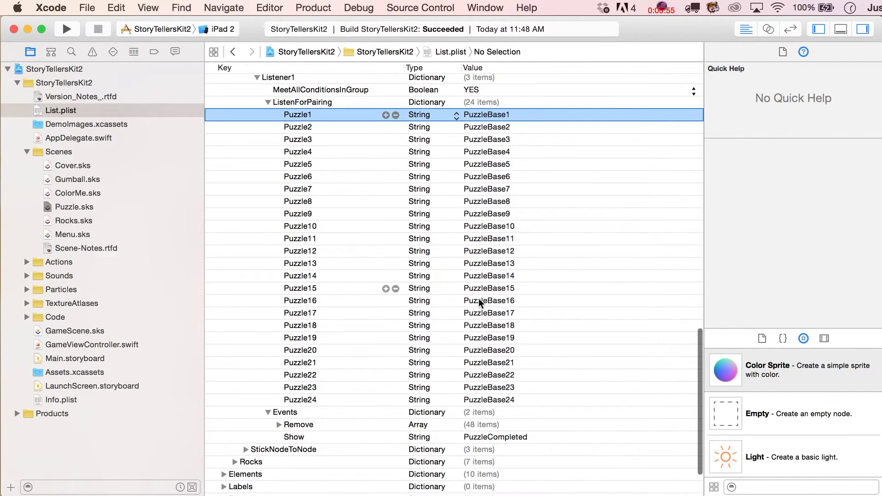
scroll(291, 121, "up", 2)
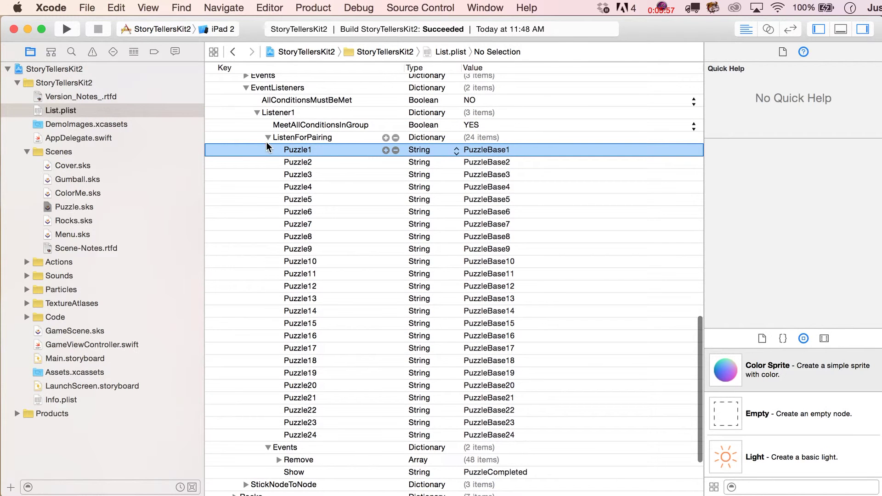
left_click(268, 354)
left_click(257, 341)
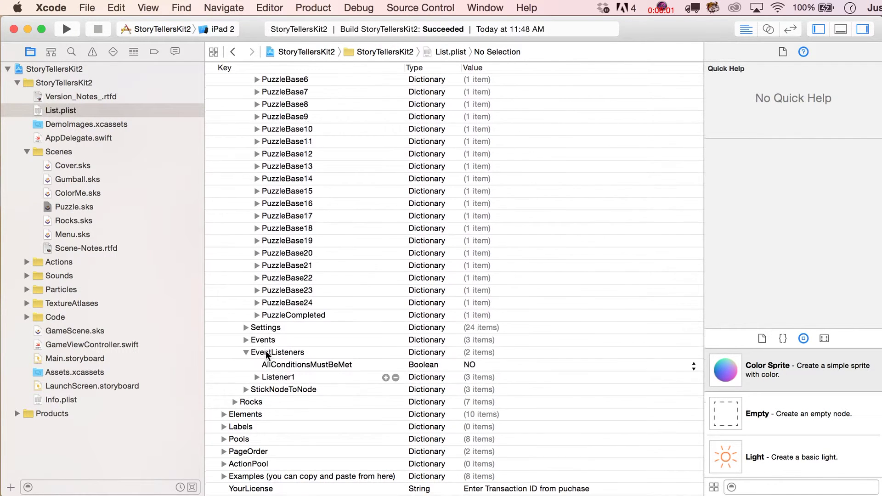
Expand the Puzzle page's StickNodeToNode down to the StickNode array of Nodes to Pad Camera, collapsing Elements and EventListeners.
left_click(246, 392)
scroll(271, 363, "down", 2)
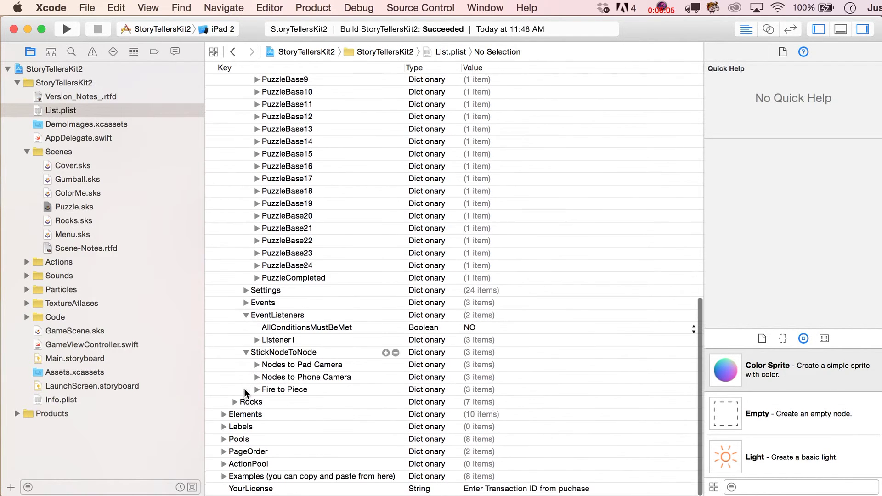
scroll(280, 352, "up", 5)
scroll(269, 252, "up", 10)
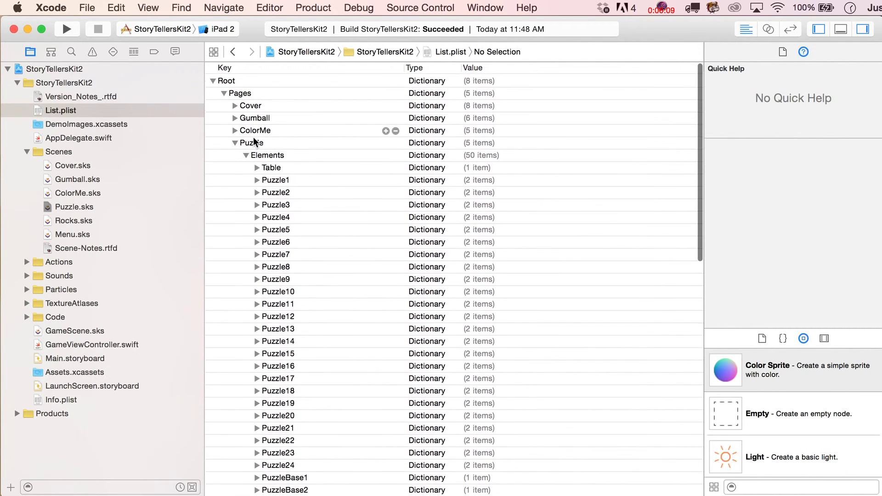
left_click(246, 153)
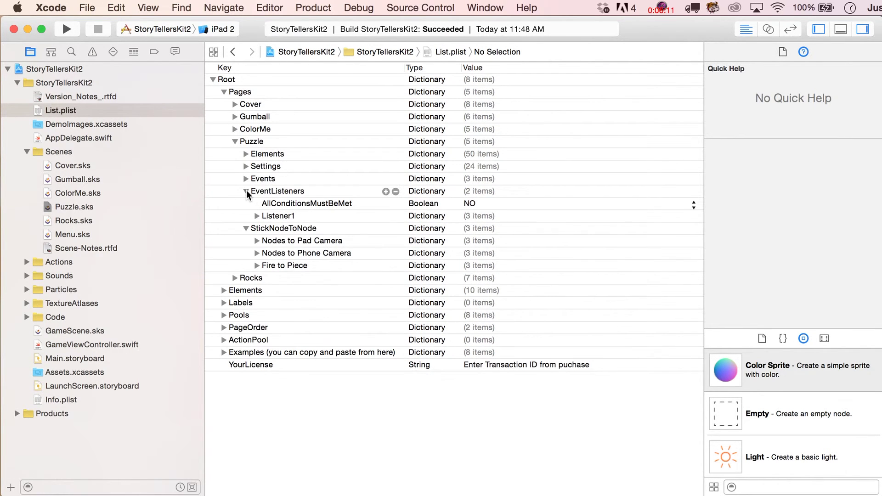
left_click(246, 192)
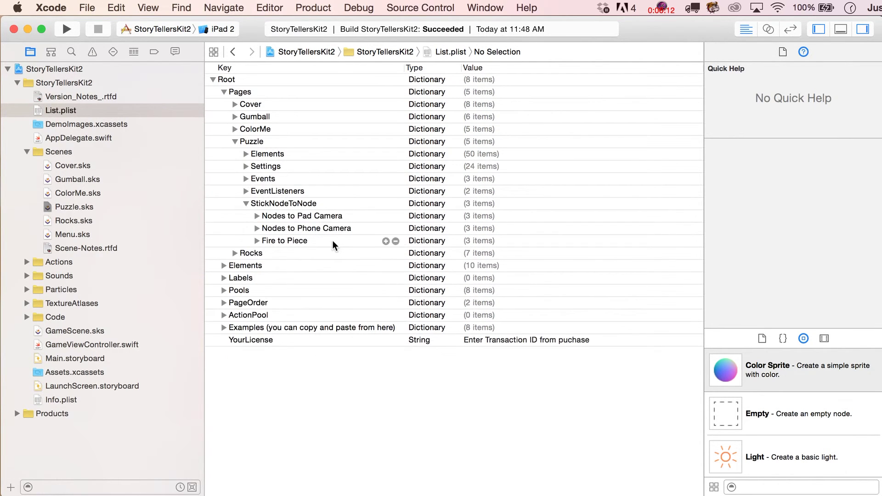
left_click(256, 215)
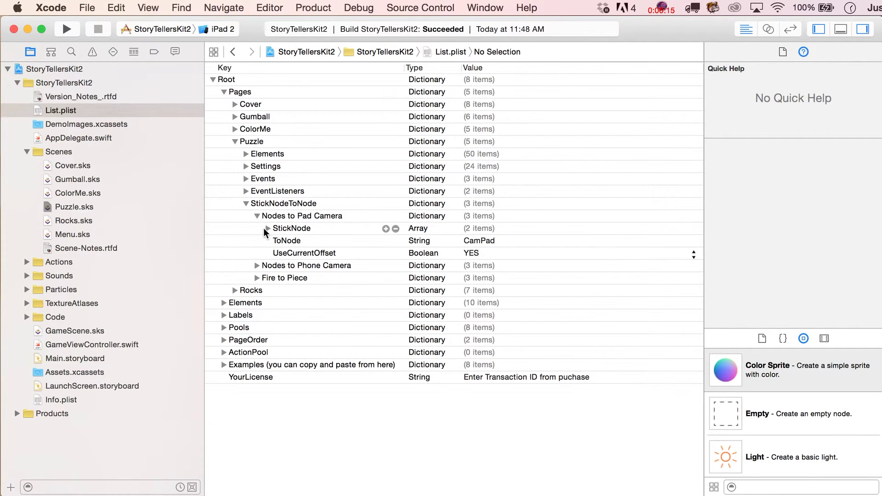
left_click(267, 227)
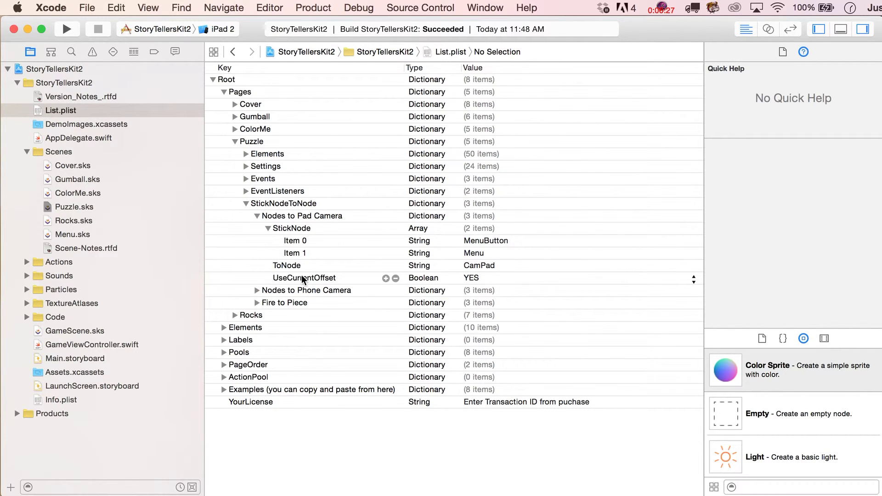
Inspect the upper camera node and the MenuButton sprite in Puzzle.sks, and return to List.plist.
left_click(73, 207)
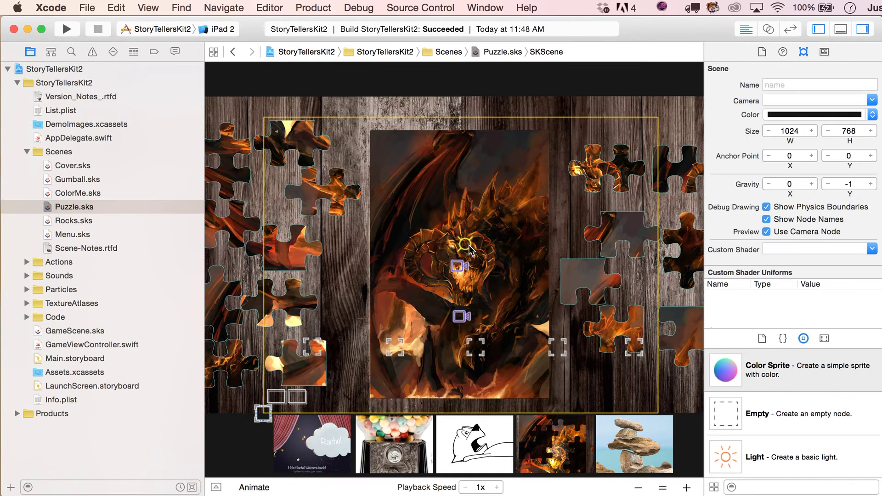
left_click(459, 267)
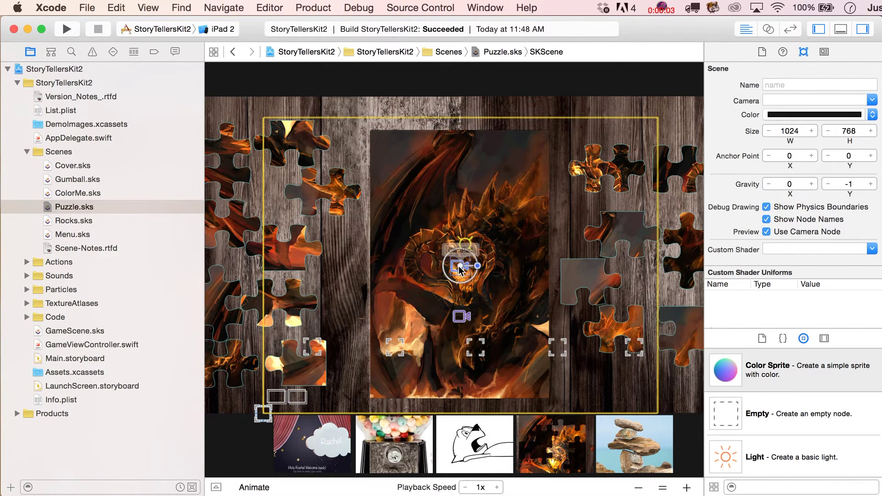
left_click(298, 403)
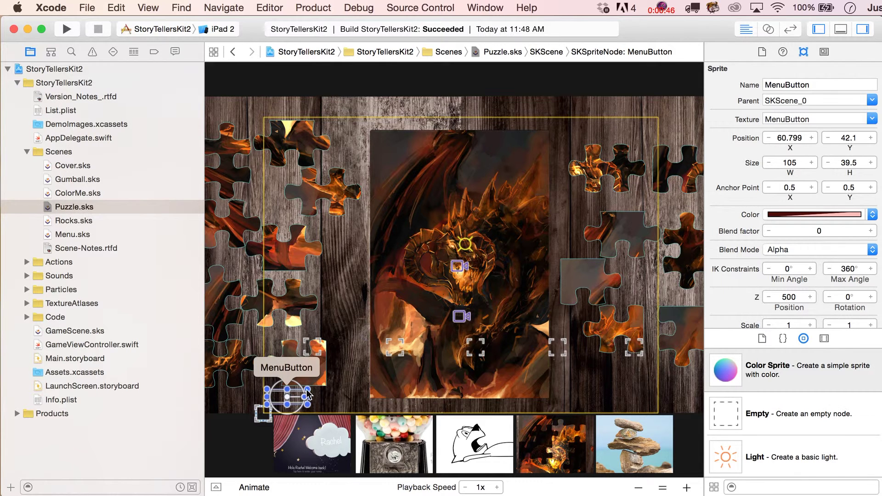
left_click(61, 114)
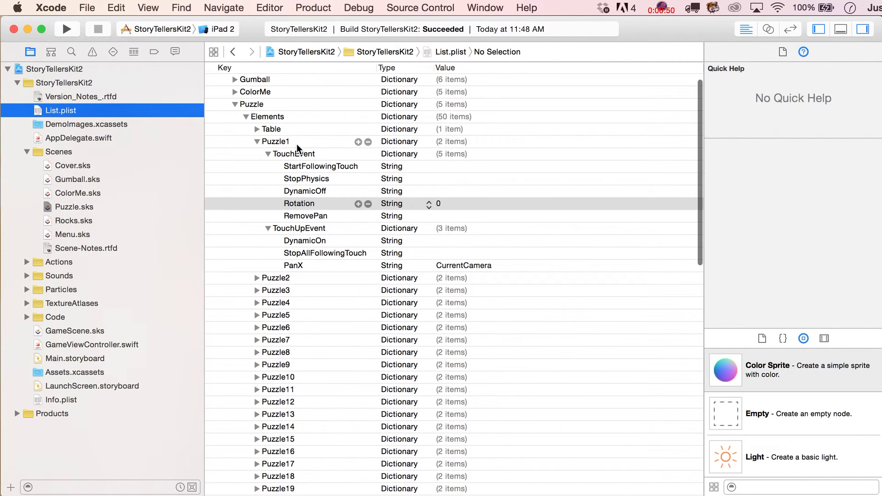
Collapse Puzzle1 in the Puzzle elements and find the UseCurrentOffset entry under StickNodeToNode's Nodes to Pad Camera.
left_click(257, 142)
scroll(282, 271, "down", 5)
scroll(285, 276, "down", 5)
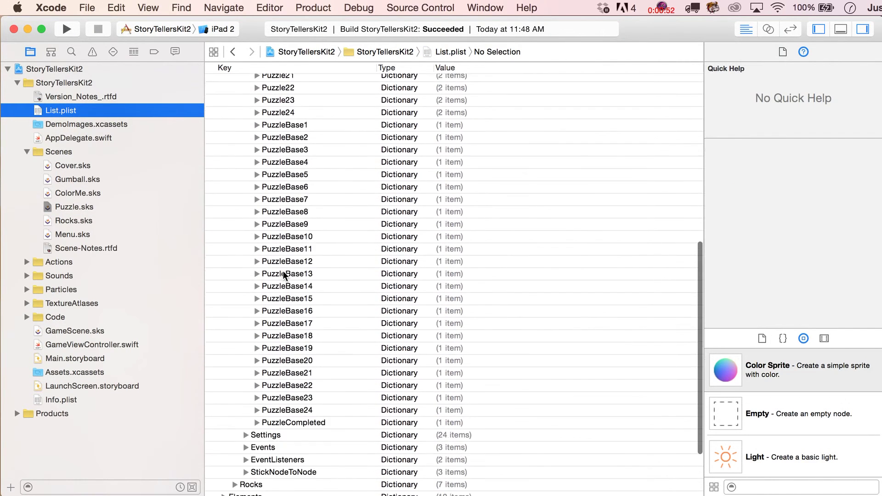
left_click(246, 391)
scroll(252, 391, "down", 1)
left_click(258, 390)
scroll(326, 430, "down", 4)
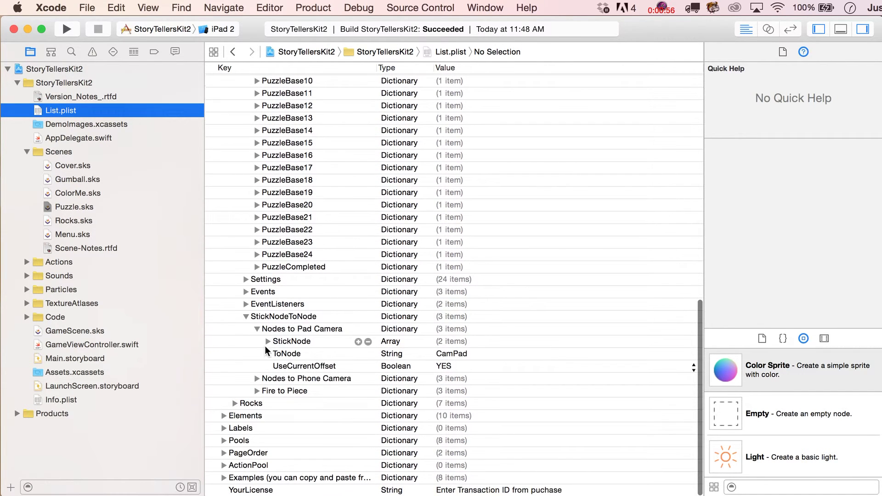
left_click(292, 366)
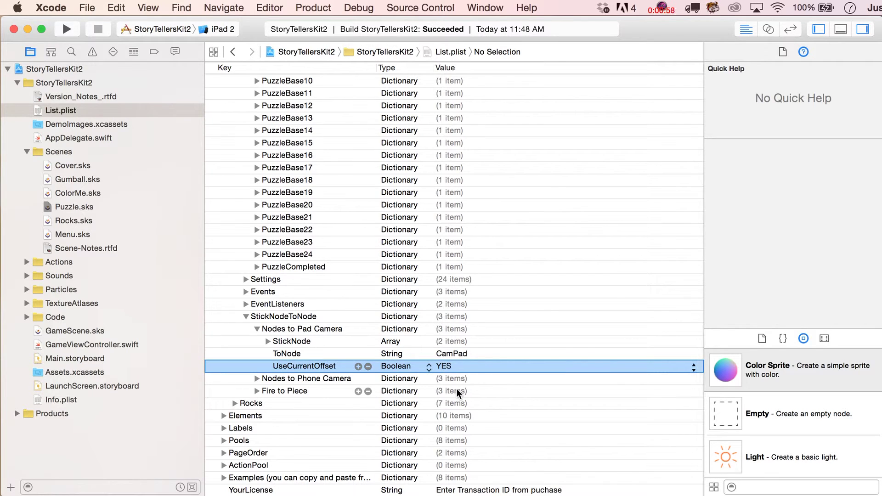
Expand Nodes to Phone Camera and the StickNode arrays of both camera dictionaries, widening the Key column.
left_click(257, 378)
scroll(342, 380, "down", 2)
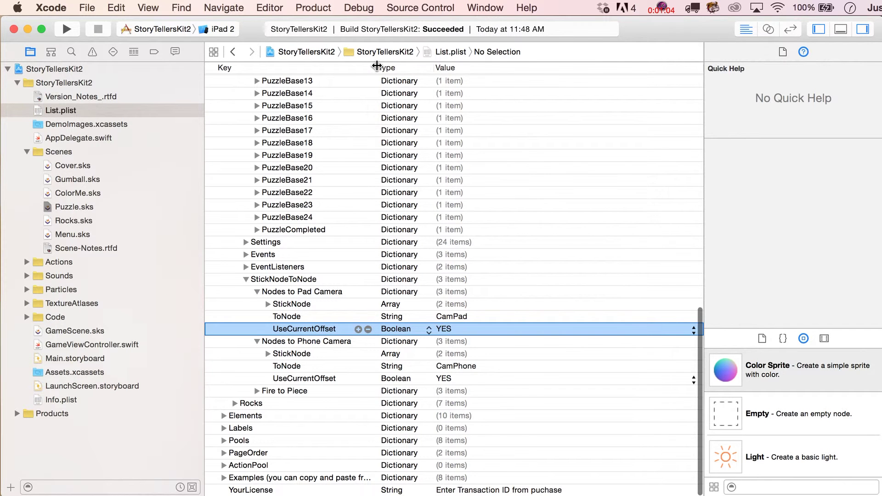
left_click_drag(375, 67, 404, 67)
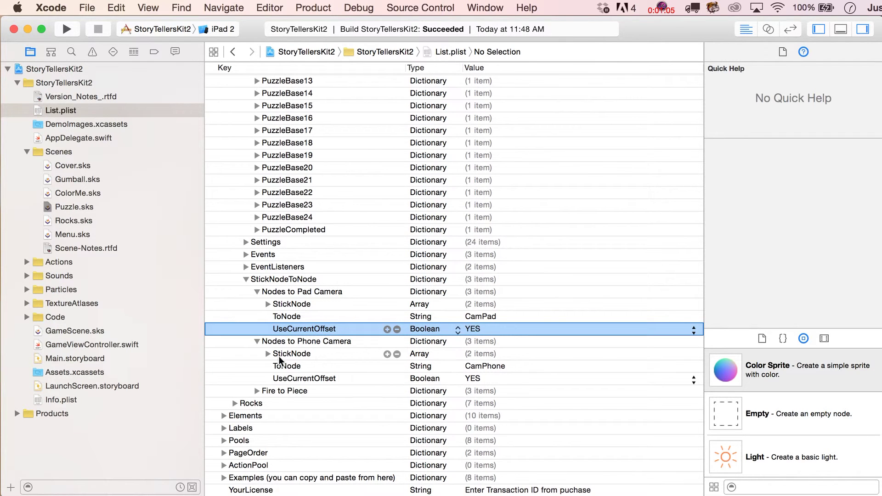
left_click(267, 304)
scroll(275, 321, "down", 1)
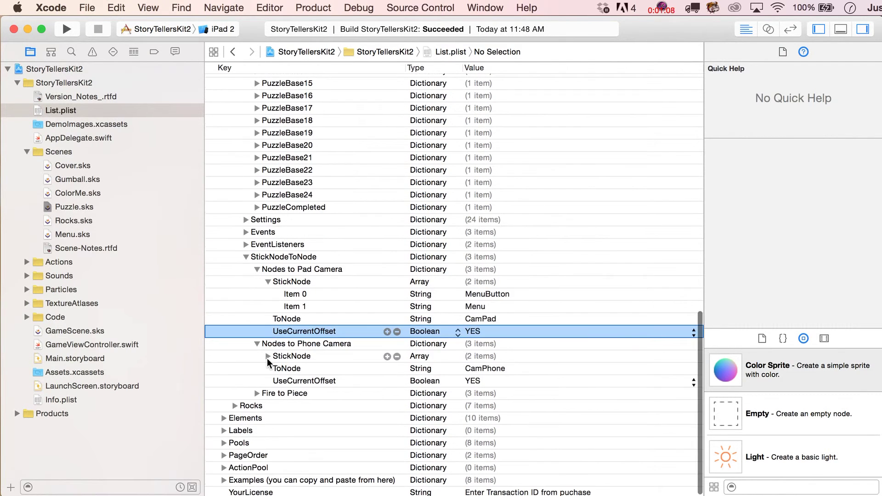
left_click(268, 357)
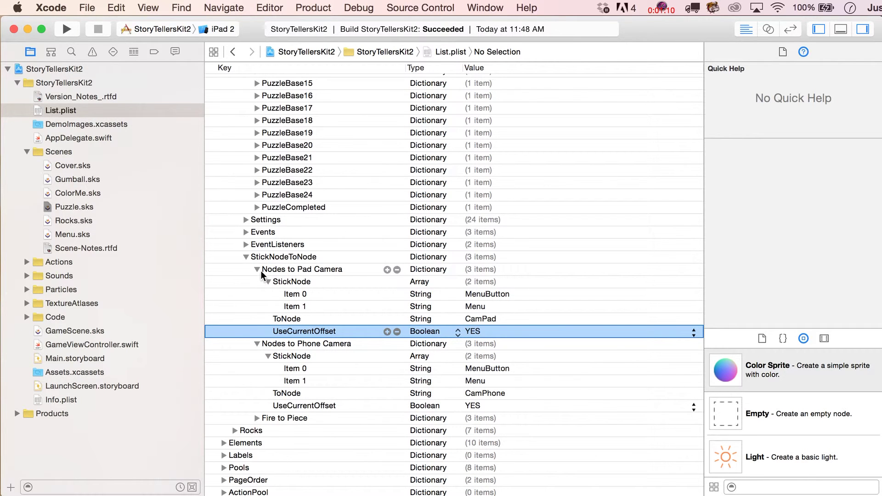
Compare the Nodes to Pad Camera and Nodes to Phone Camera dictionaries, check the pad's ToNode entry, and collapse the pad dictionary.
left_click(325, 269)
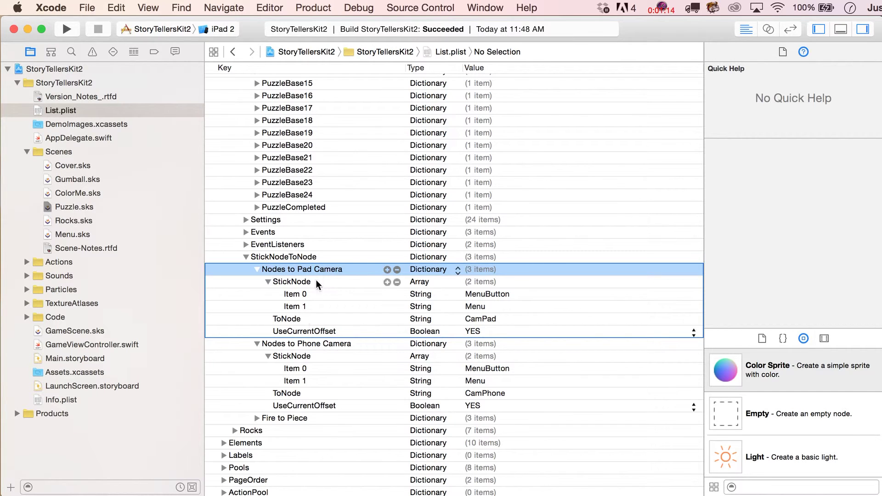
left_click(296, 342)
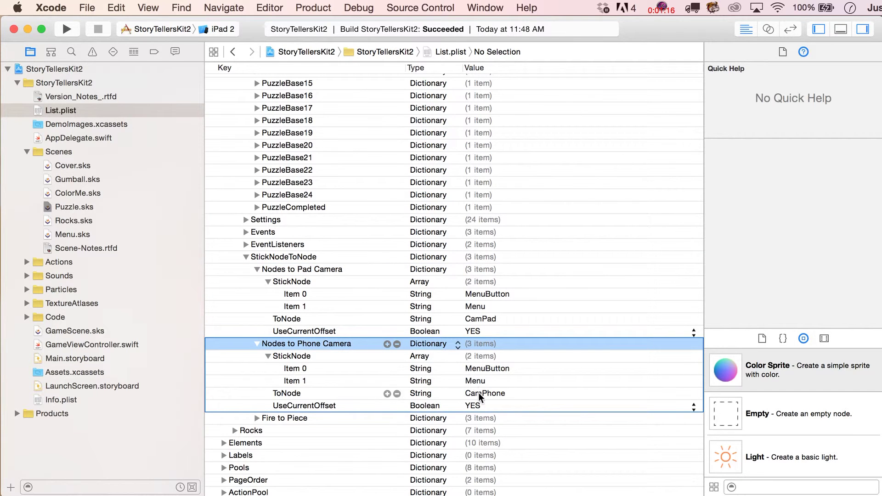
left_click(484, 320)
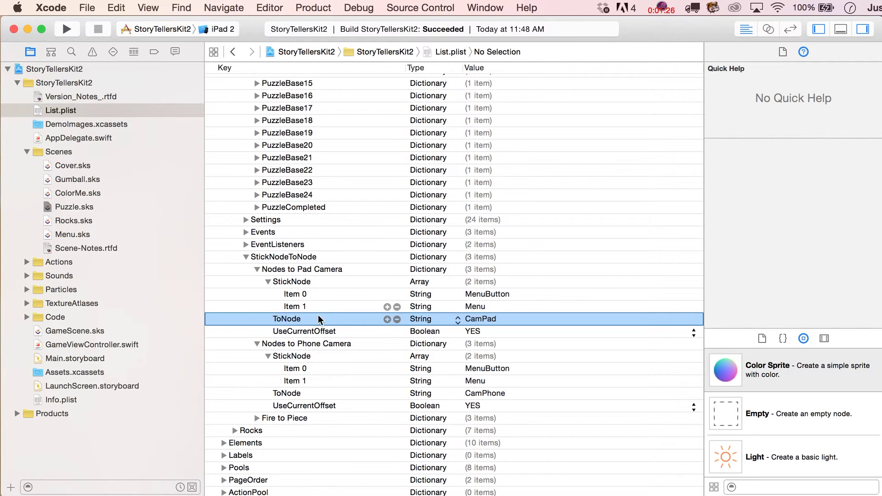
left_click(257, 269)
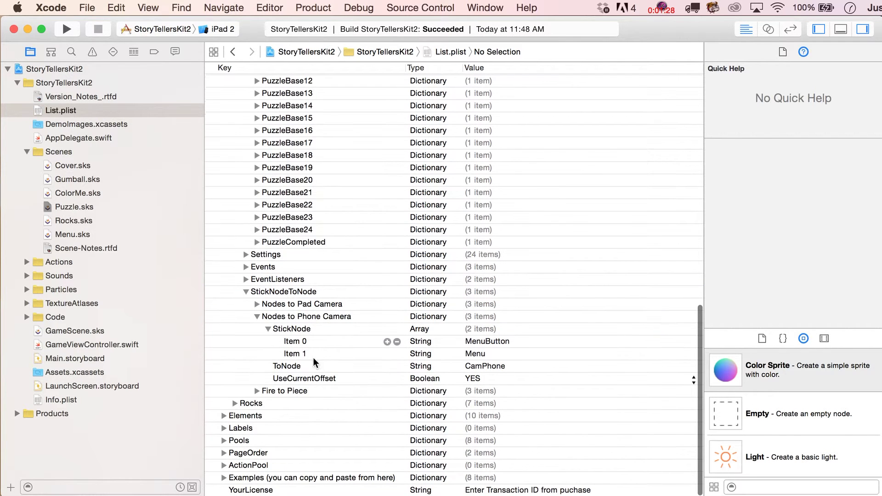
Examine the ToNode entry and the StickNode array items of Nodes to Phone Camera.
left_click(498, 365)
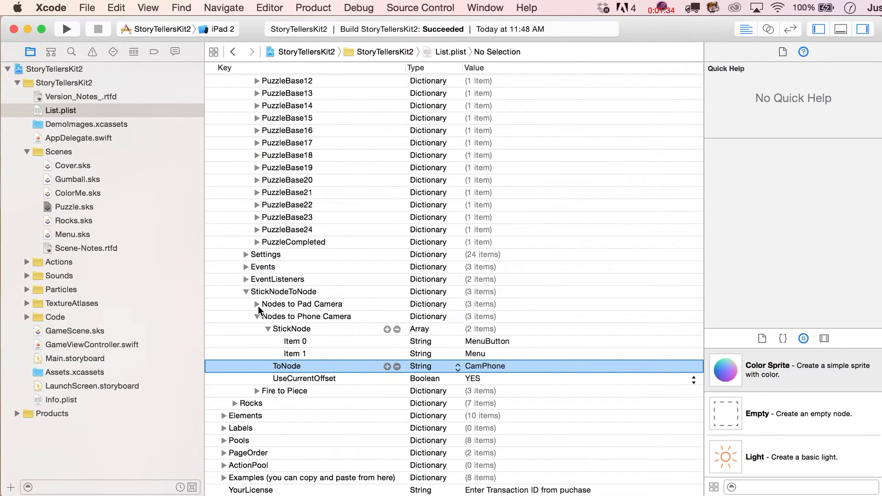
left_click(313, 355)
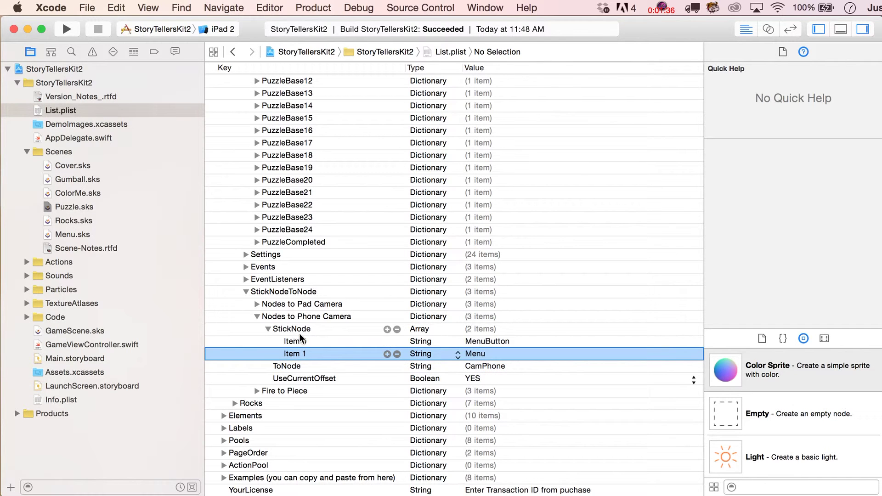
left_click(302, 329)
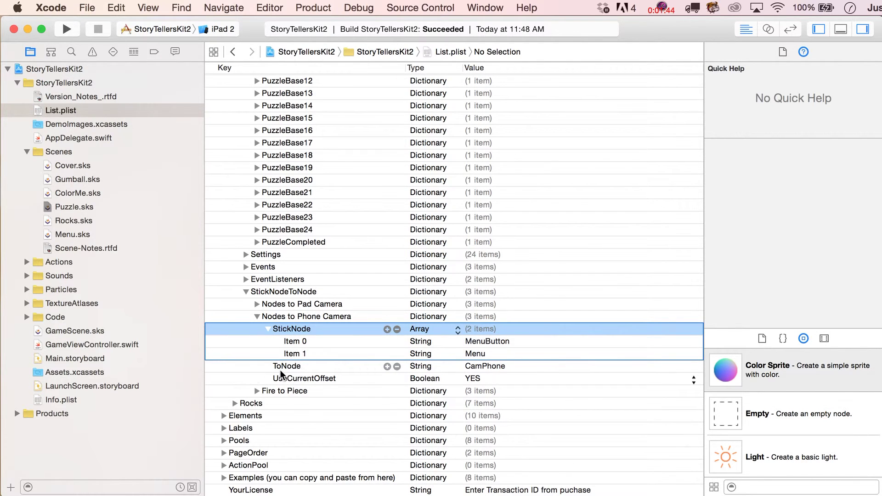
left_click(478, 365)
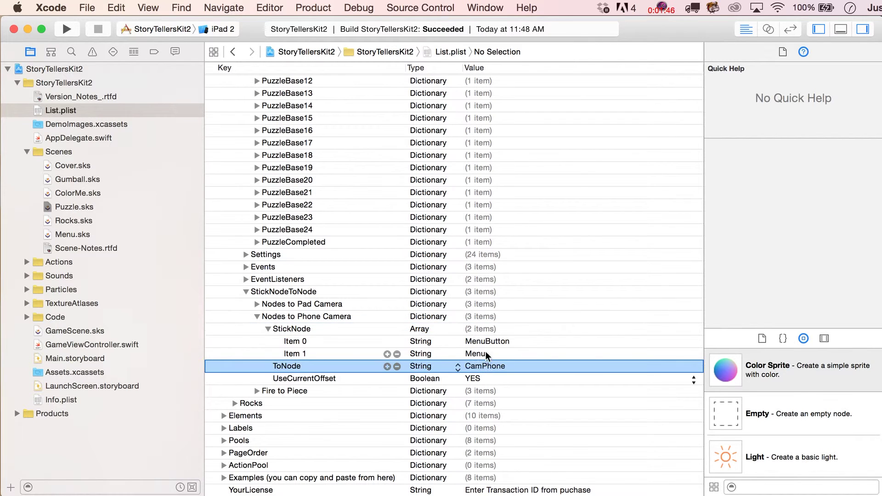
left_click(483, 354)
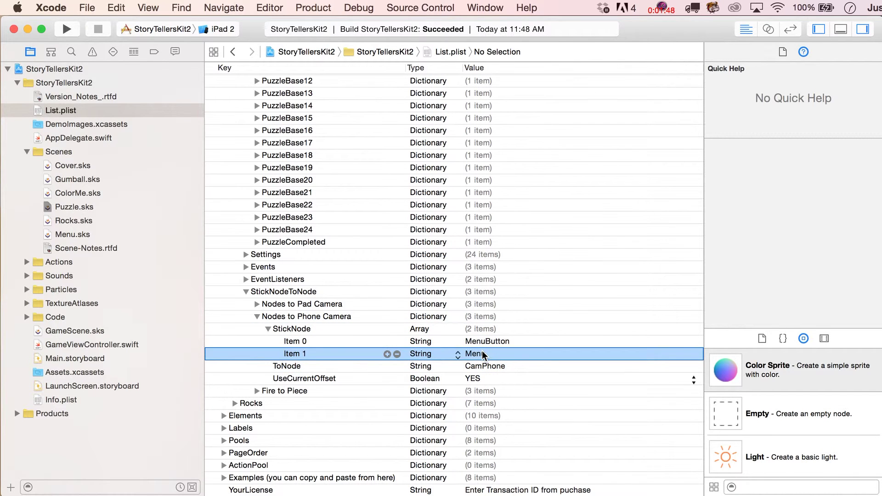
Paste several extra copies of the Menu item into the StickNode array of Nodes to Phone Camera.
key("super+f")
key("super+v")
left_click(322, 353)
key("super+v")
key("super+v")
key("super+v")
key("super+v")
key("super+v")
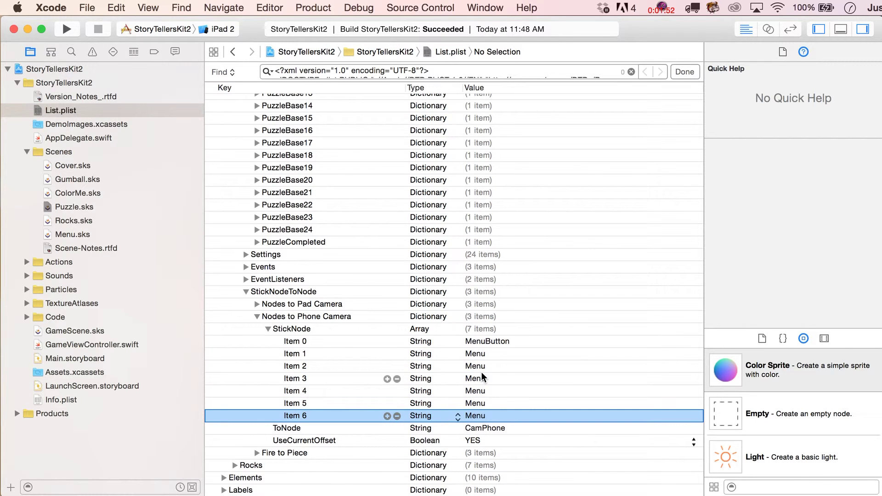
key("super+v")
Delete the extra Menu items from the StickNode array, keeping only the original MenuButton and Menu entries.
key("BackSpace")
key("BackSpace")
key("BackSpace")
key("BackSpace")
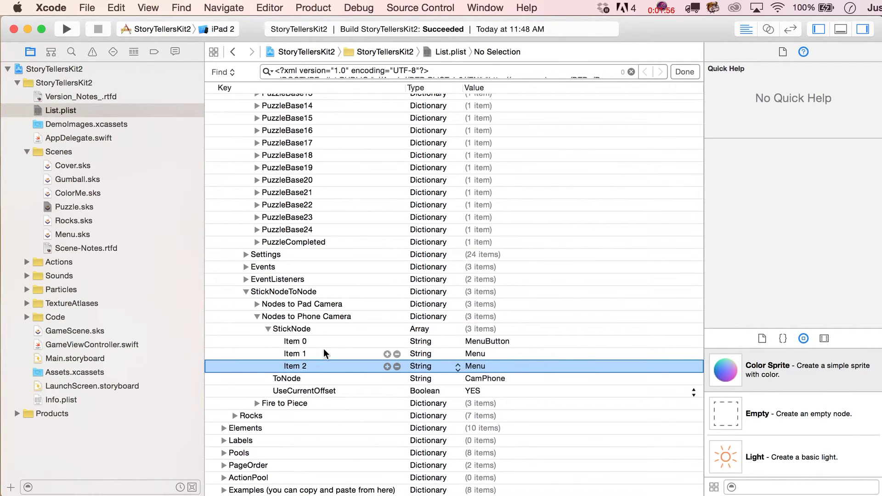
key("BackSpace")
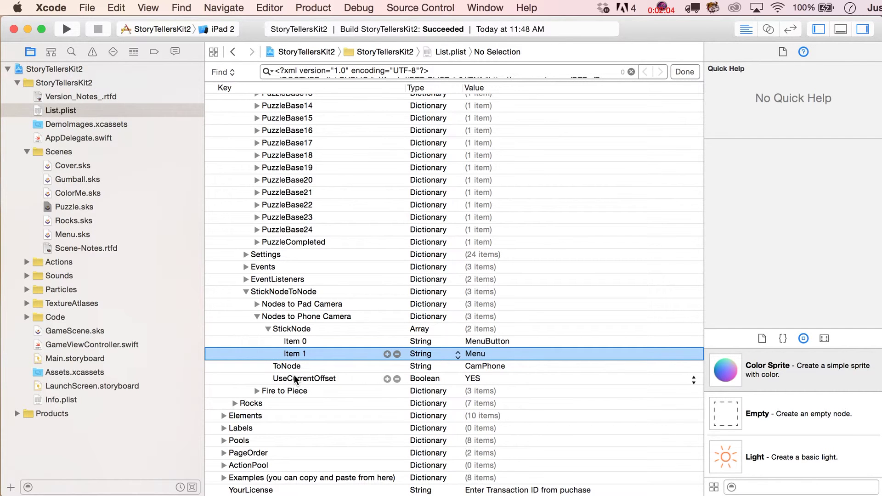
Collapse Nodes to Phone Camera and examine Fire to Piece's StickNode item, ToNode and UseCurrentOffset entries.
left_click(269, 329)
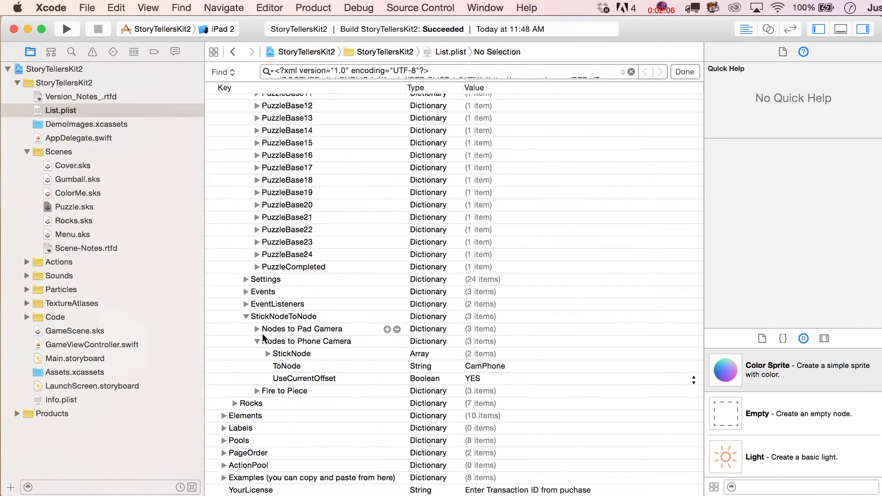
left_click(257, 342)
left_click(257, 391)
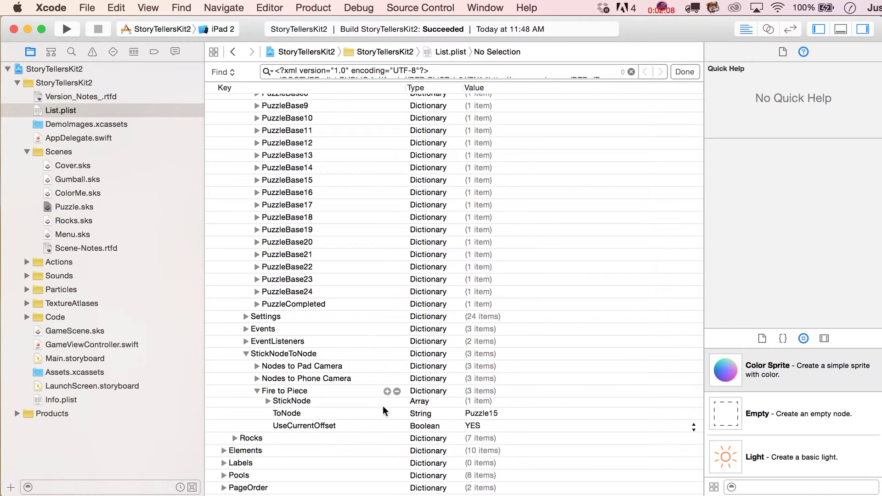
scroll(278, 380, "down", 3)
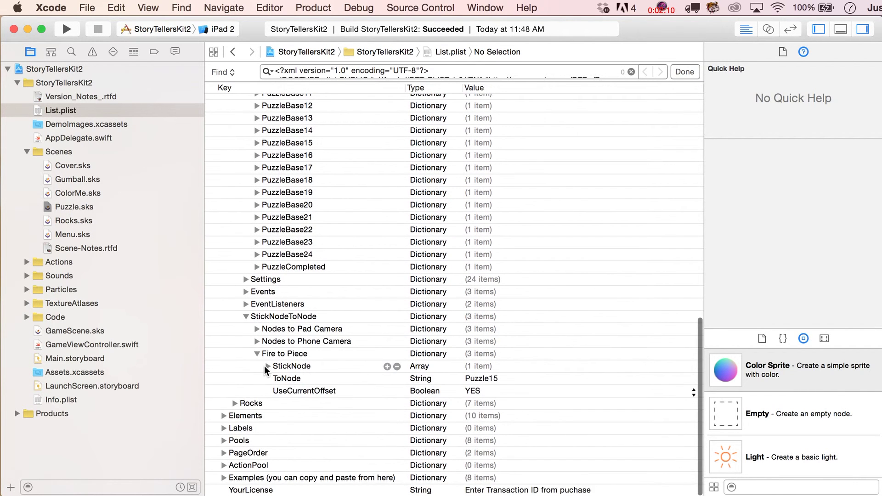
left_click(267, 366)
left_click(477, 380)
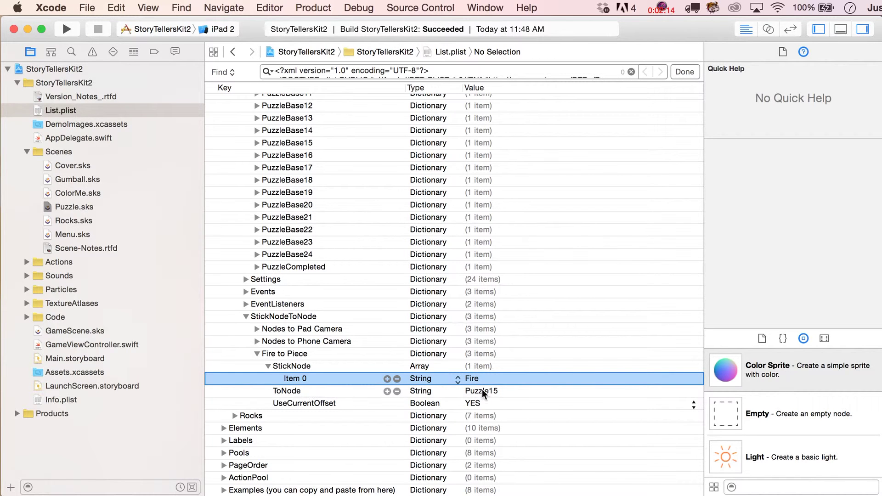
left_click(516, 395)
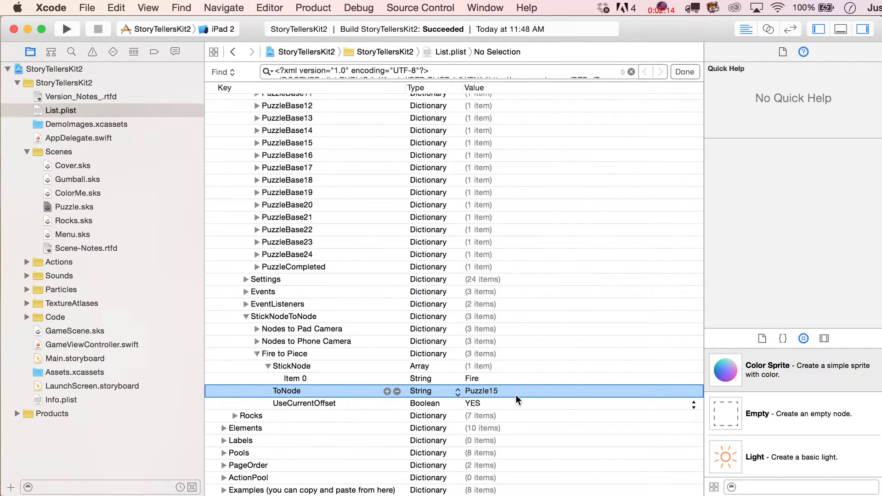
left_click(478, 404)
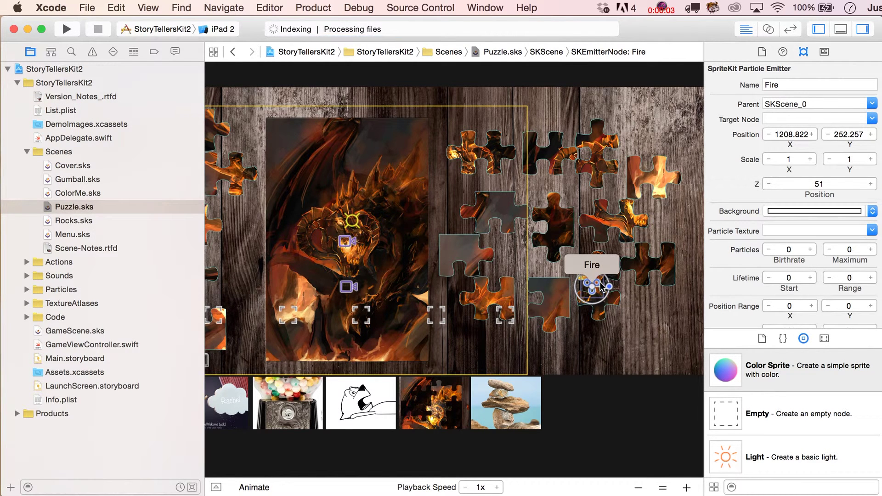
Place a basic Emitter from the object library below the wooden background in the Puzzle scene.
scroll(769, 437, "down", 3)
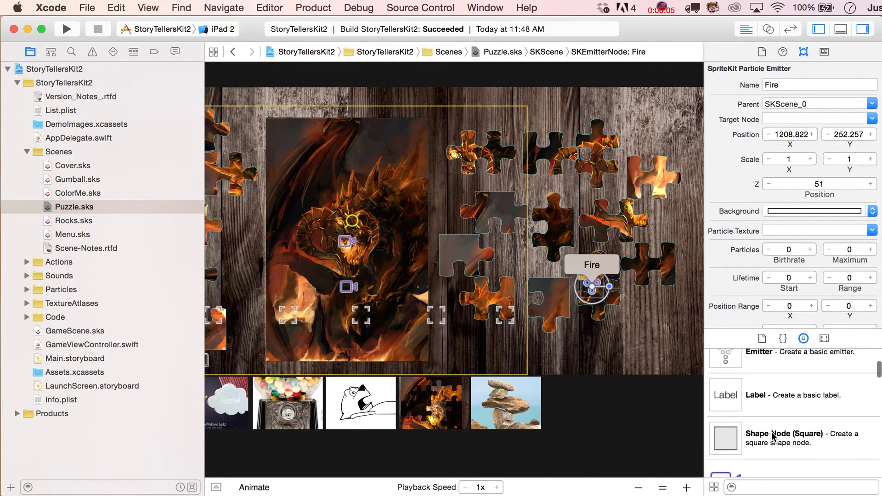
left_click(764, 402)
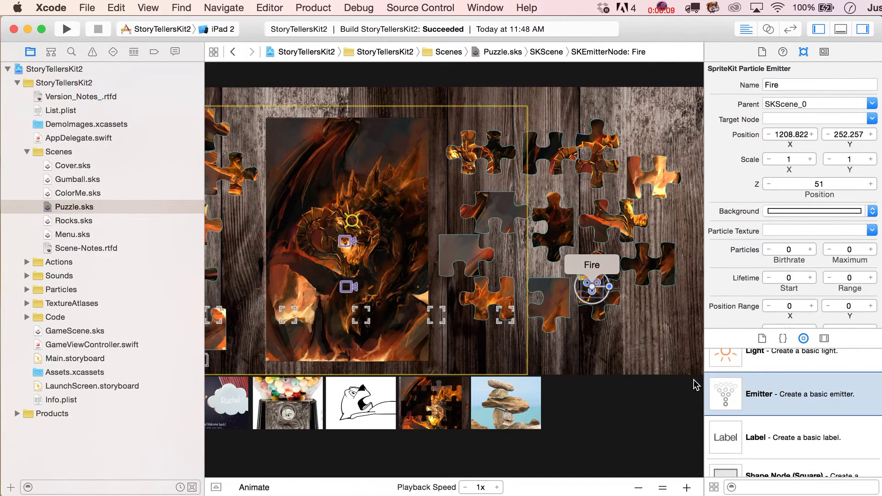
left_click_drag(735, 405, 605, 412)
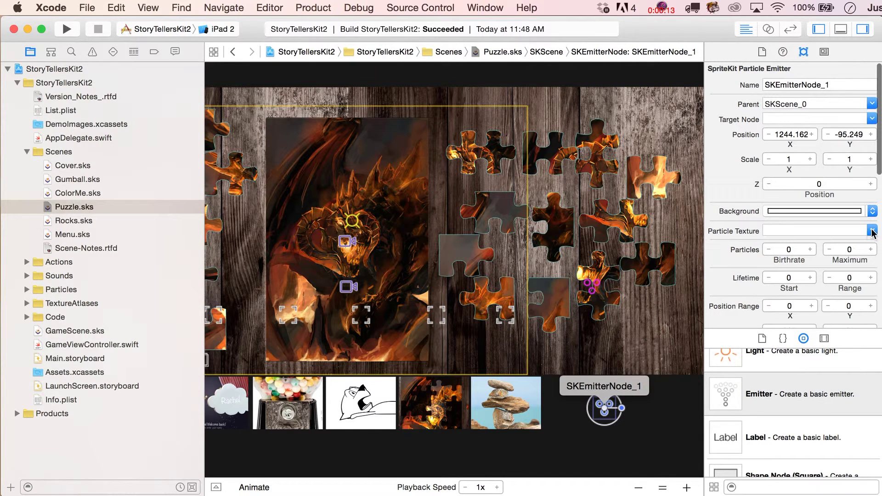
Review the new emitter's particle settings, and delete it in favour of the existing Fire emitter.
scroll(855, 266, "down", 3)
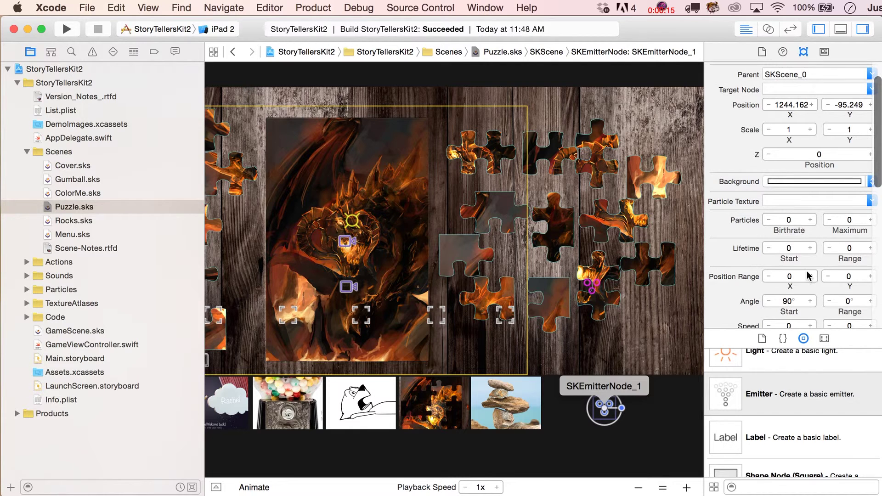
scroll(799, 253, "down", 5)
scroll(800, 254, "up", 8)
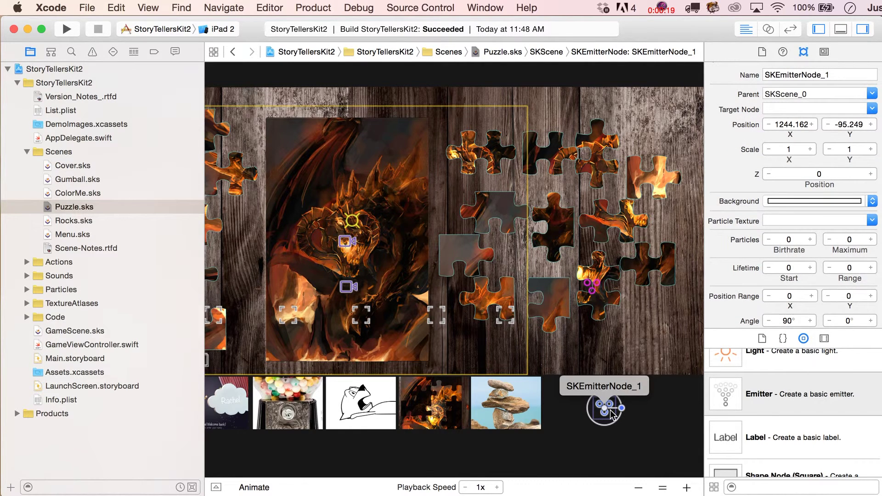
key("Delete")
left_click(598, 285)
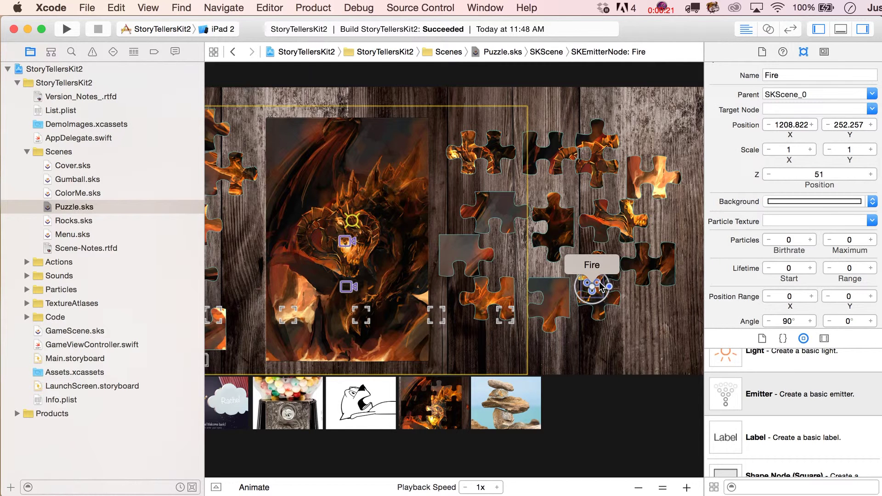
Start a new SpriteKit Particle File, view the available particle templates, and cancel without creating the file.
left_click(91, 7)
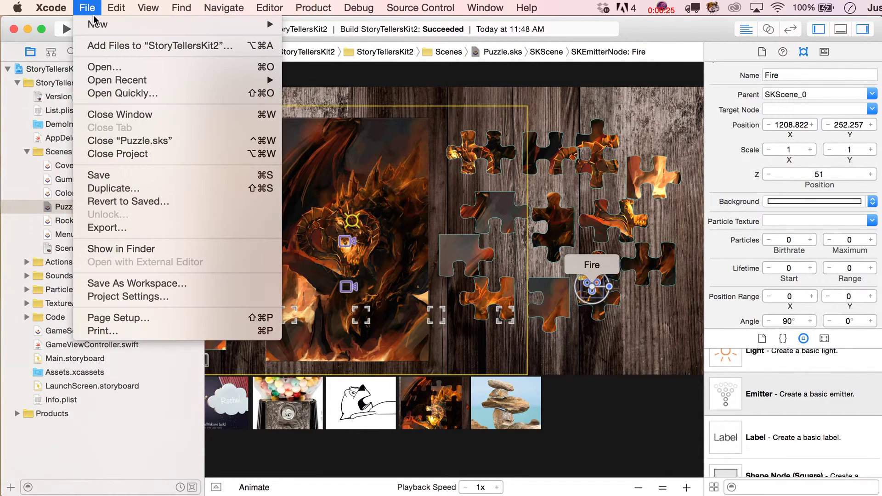
mouse_move(95, 24)
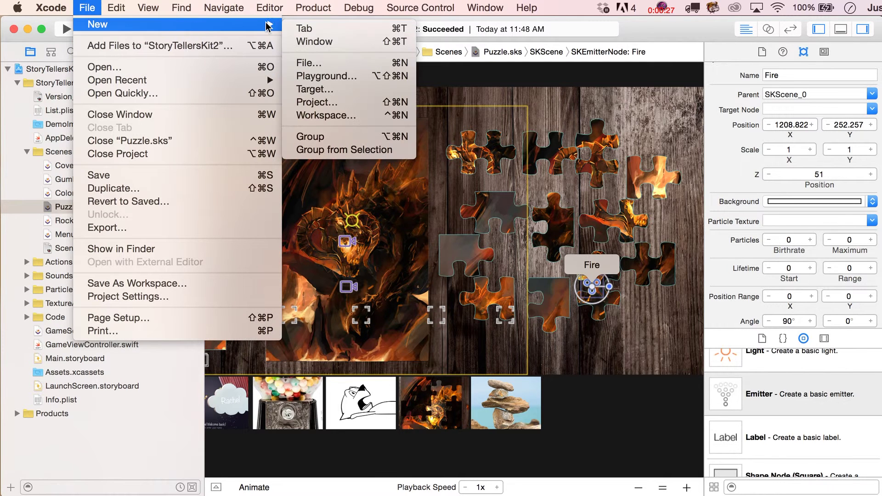
left_click(320, 64)
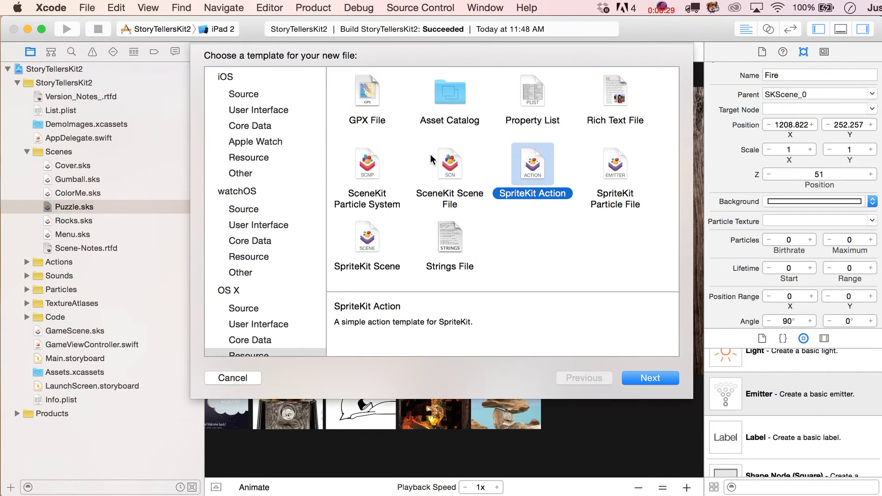
left_click(617, 168)
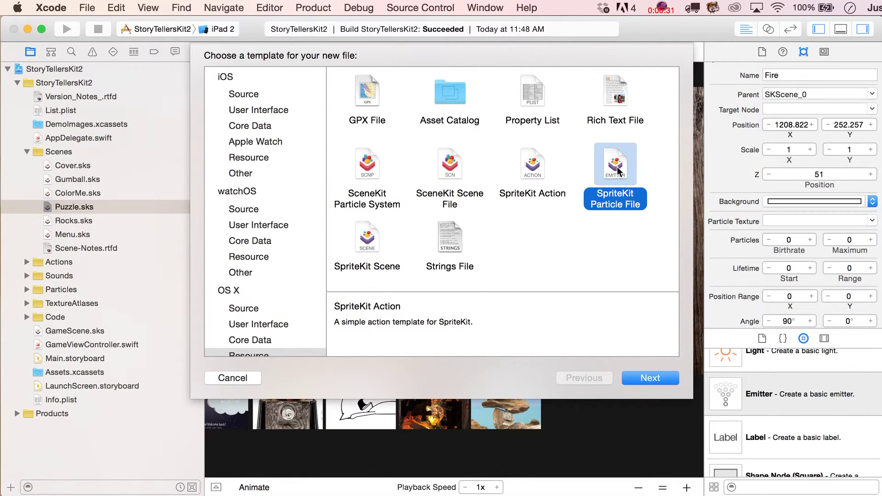
left_click(662, 382)
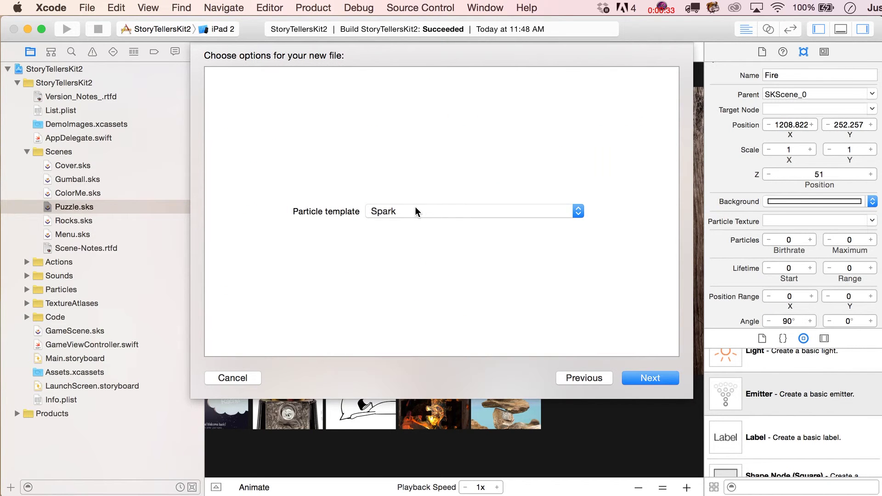
left_click(417, 207)
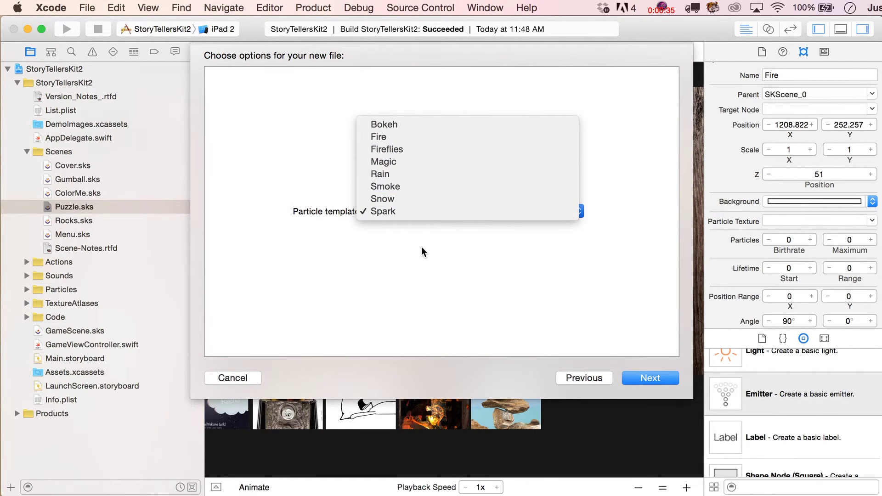
left_click(236, 376)
left_click(236, 376)
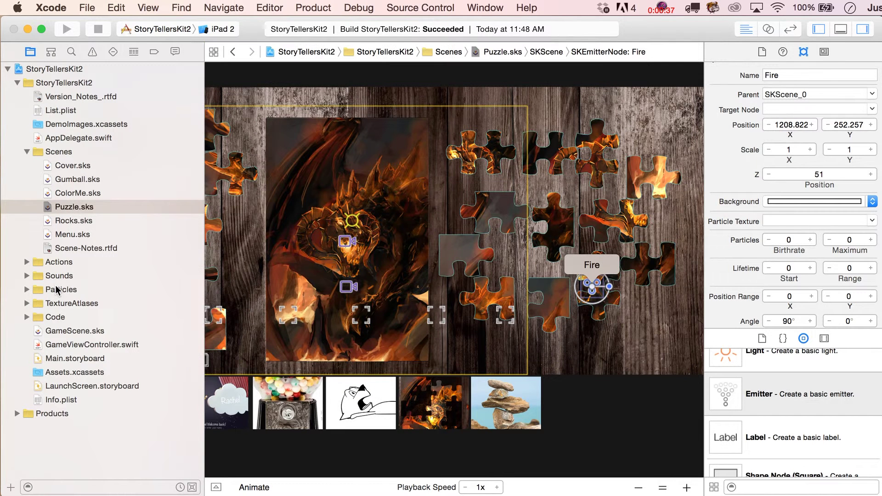
Expand the Particles group in the project and preview the Fire.sks emitter.
left_click(28, 290)
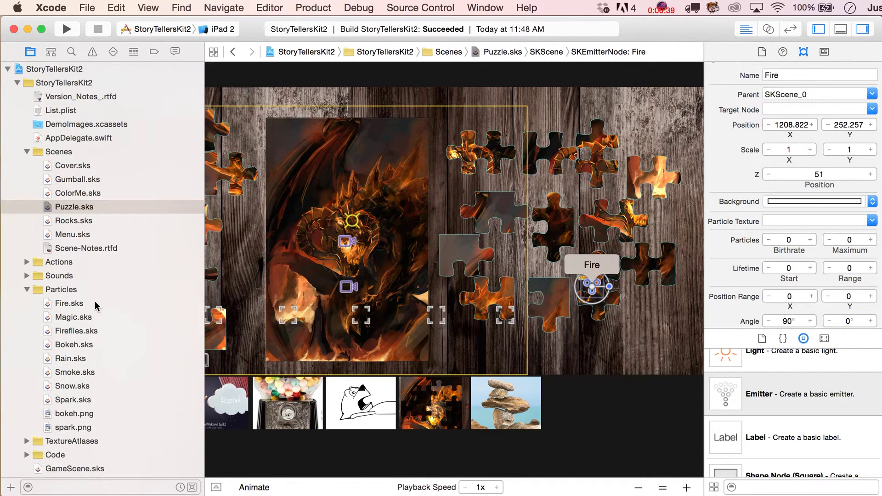
left_click(56, 293)
left_click(56, 303)
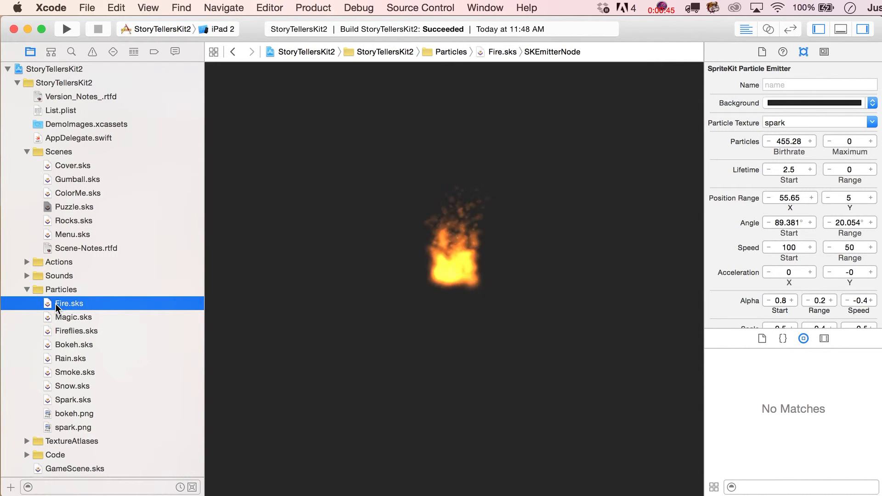
Return to Puzzle.sks and examine the Fire emitter's name and its particle settings.
left_click(73, 206)
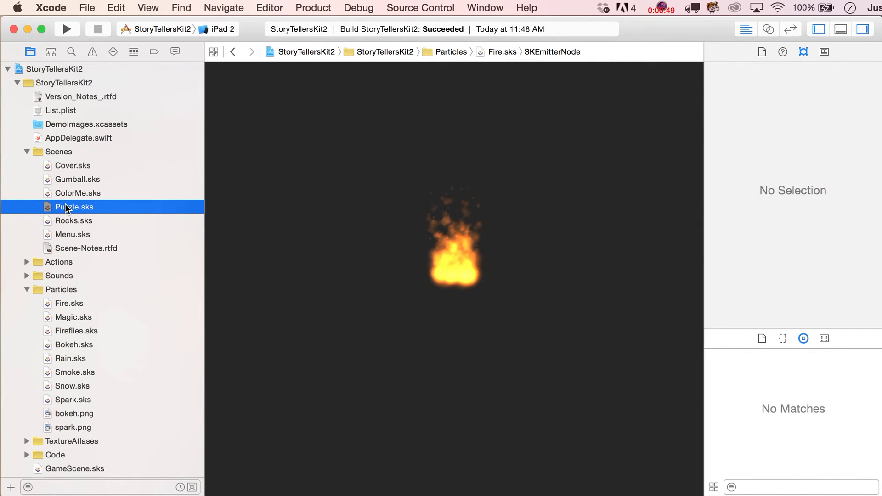
scroll(419, 287, "down", 5)
scroll(460, 299, "right", 5)
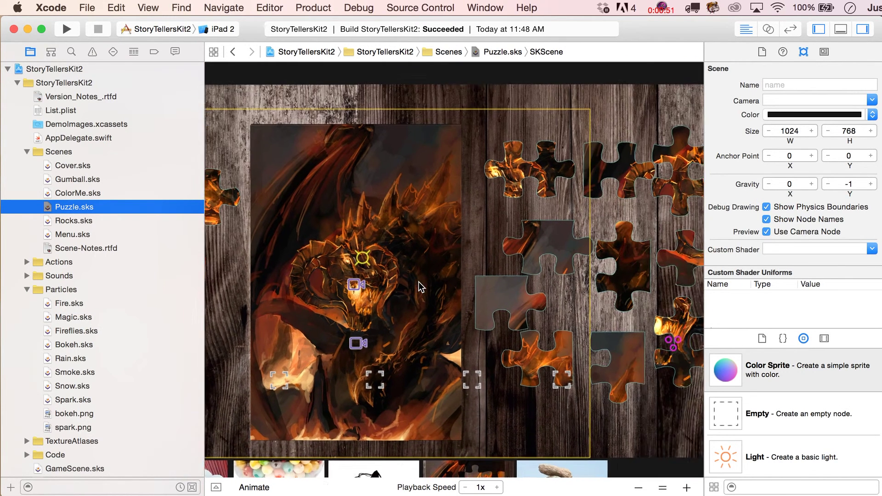
left_click(611, 320)
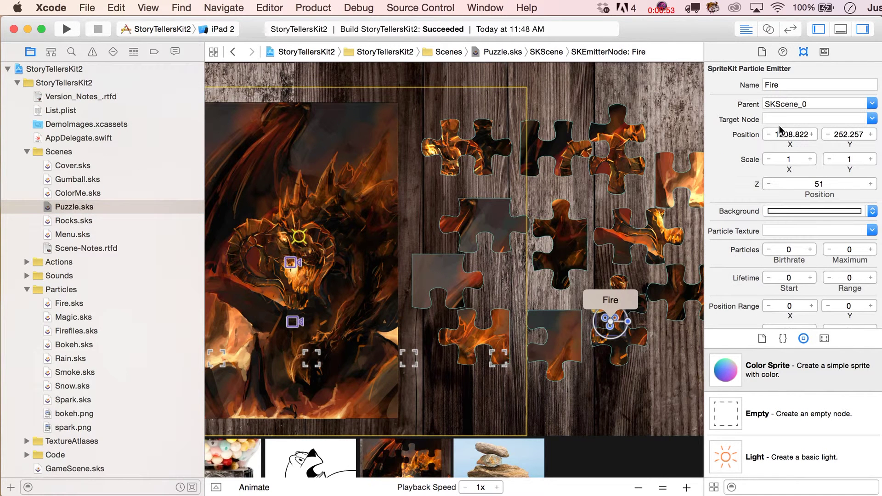
double_click(781, 86)
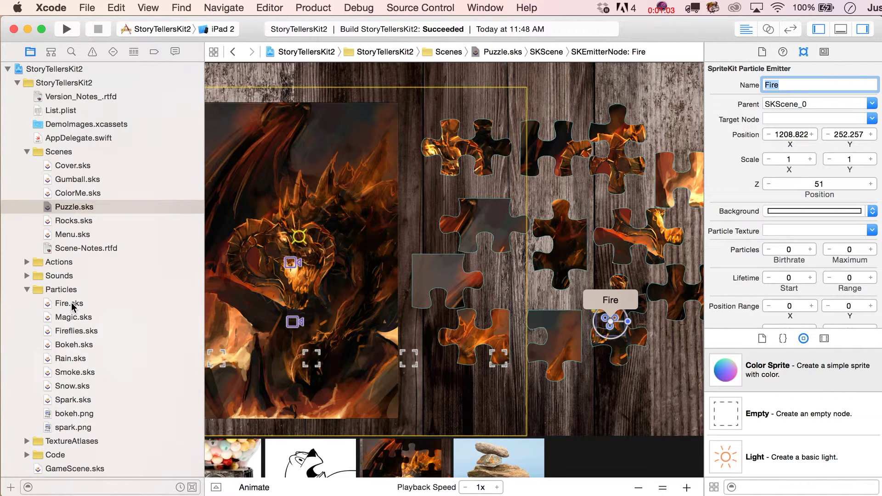
scroll(744, 230, "down", 3)
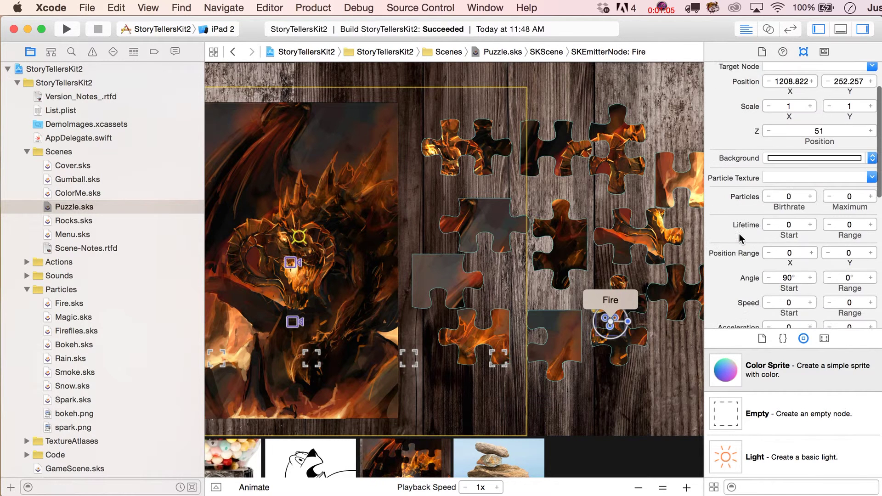
scroll(817, 130, "down", 2)
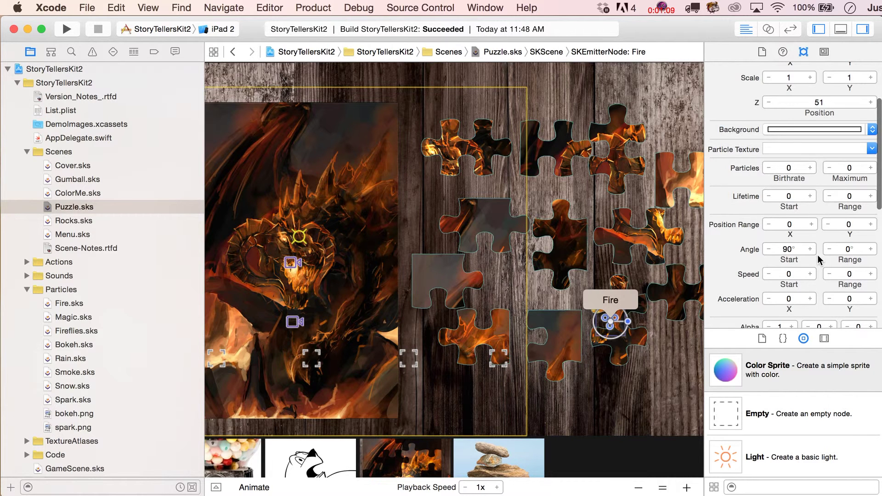
scroll(818, 257, "down", 4)
scroll(819, 260, "up", 5)
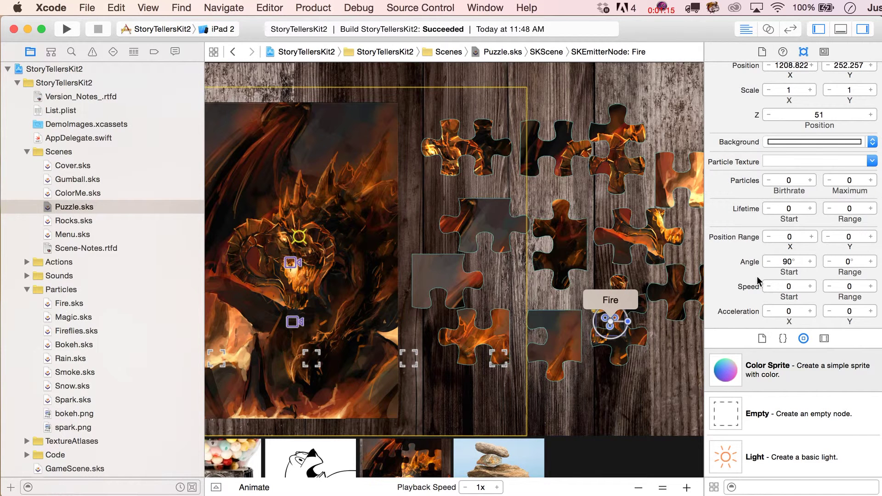
scroll(760, 281, "up", 2)
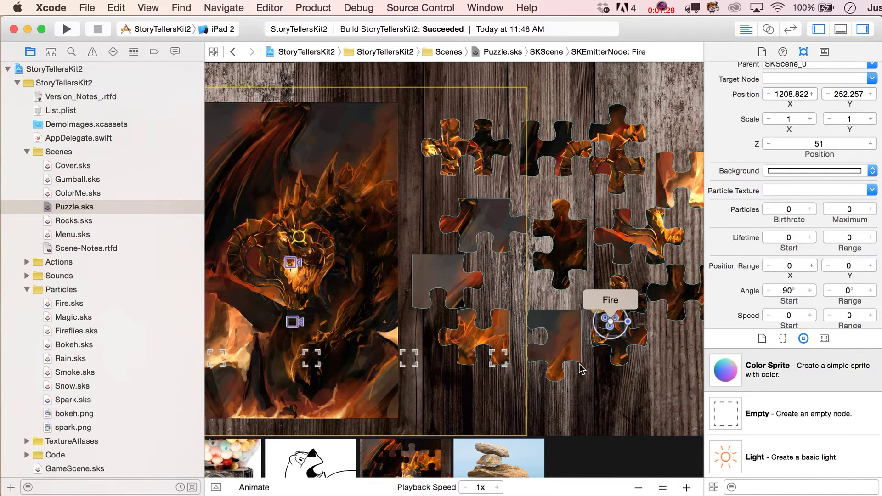
Inspect the light node on the dragon artwork and the lighting and shadow masks of the Puzzle1 piece.
left_click(608, 352)
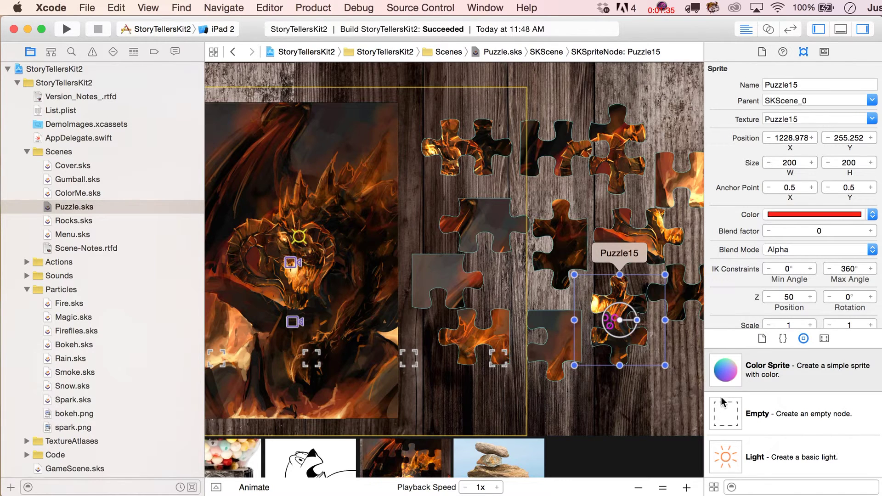
scroll(322, 280, "left", 10)
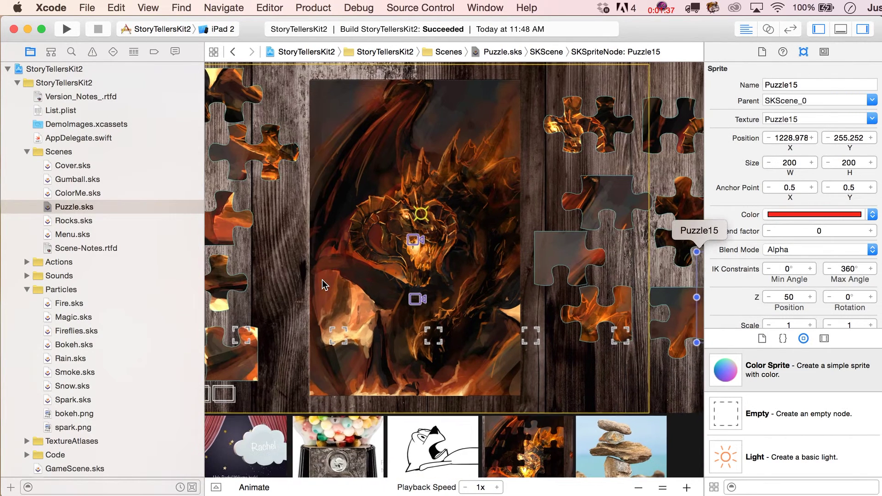
left_click(421, 218)
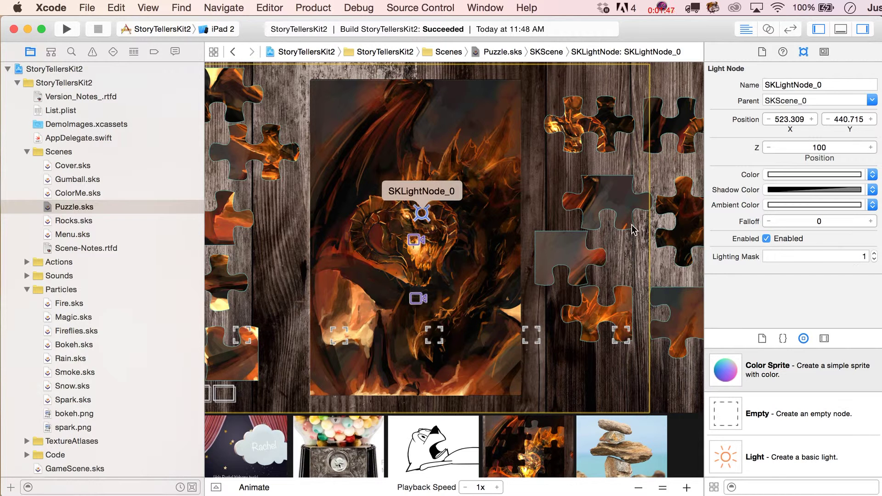
left_click(559, 255)
scroll(746, 274, "down", 5)
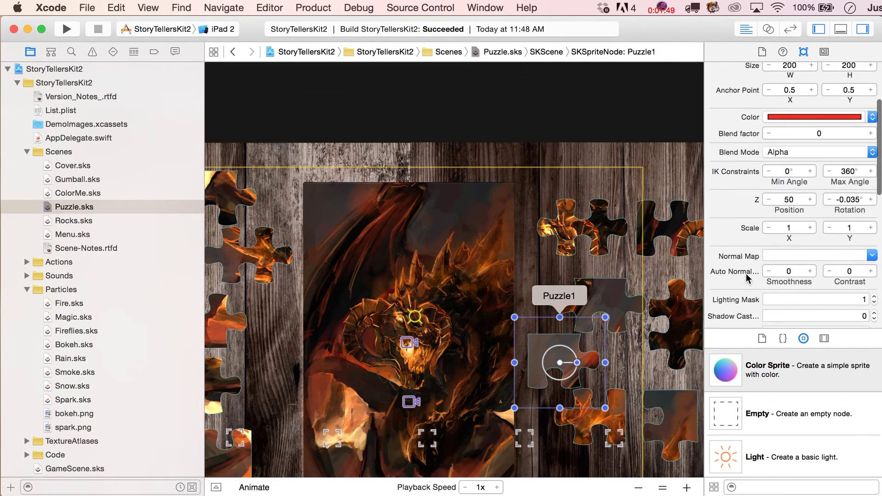
scroll(634, 351, "down", 3)
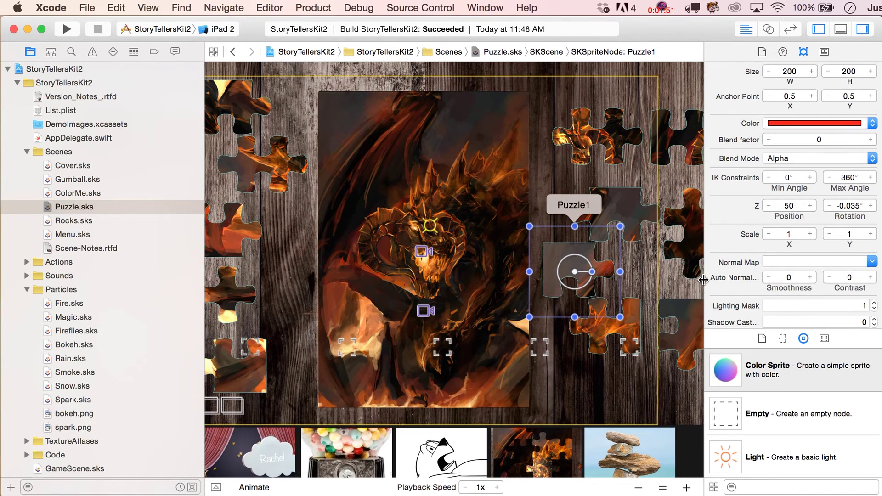
scroll(734, 282, "down", 3)
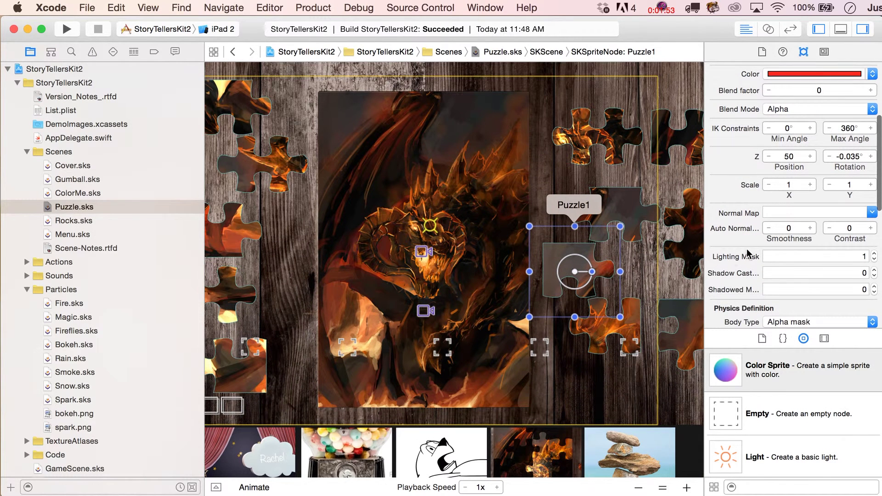
Reposition the loose pieces beside the board: Puzzle1 slightly down, Puzzle11 up toward the board, and Puzzle8 further down.
left_click(584, 288)
left_click(558, 265)
mouse_move(544, 285)
left_mouse_down()
mouse_move(429, 246)
mouse_move(401, 248)
mouse_move(380, 231)
mouse_move(351, 157)
mouse_move(424, 257)
mouse_move(485, 286)
mouse_move(560, 282)
mouse_move(557, 293)
left_mouse_up()
left_click(613, 147)
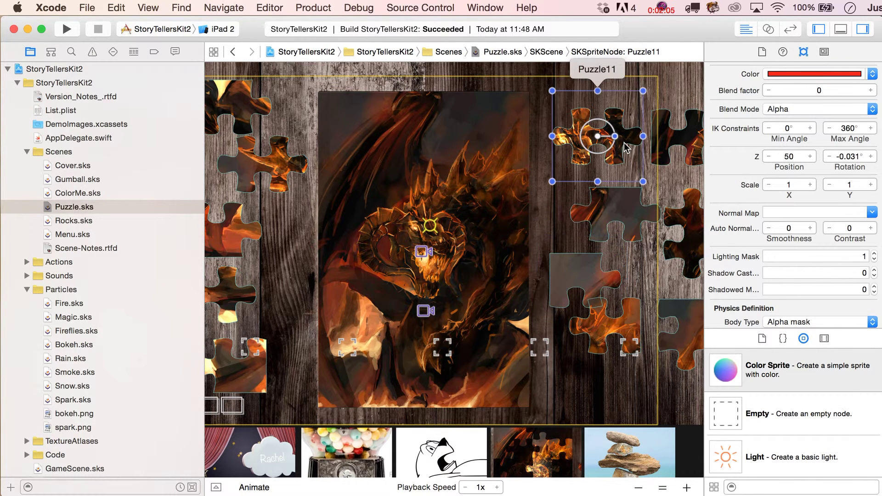
left_click_drag(622, 146, 588, 151)
left_click_drag(468, 209, 612, 138)
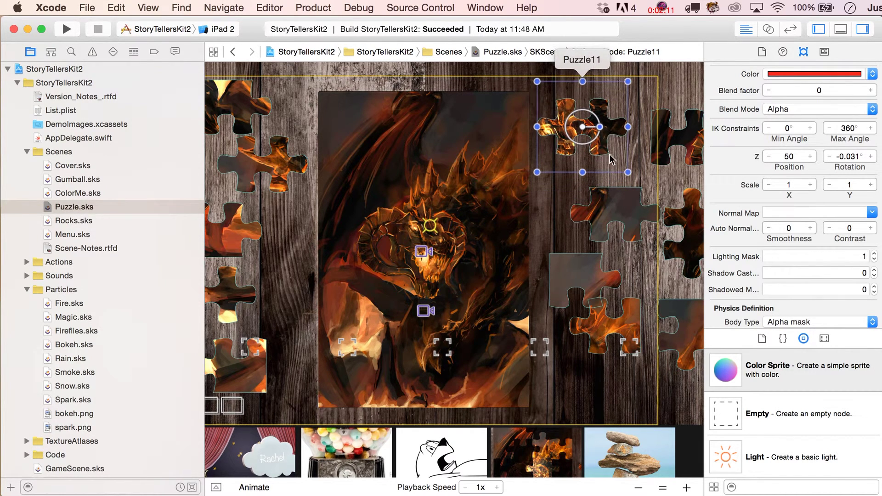
left_click(595, 331)
left_click_drag(595, 331, 594, 377)
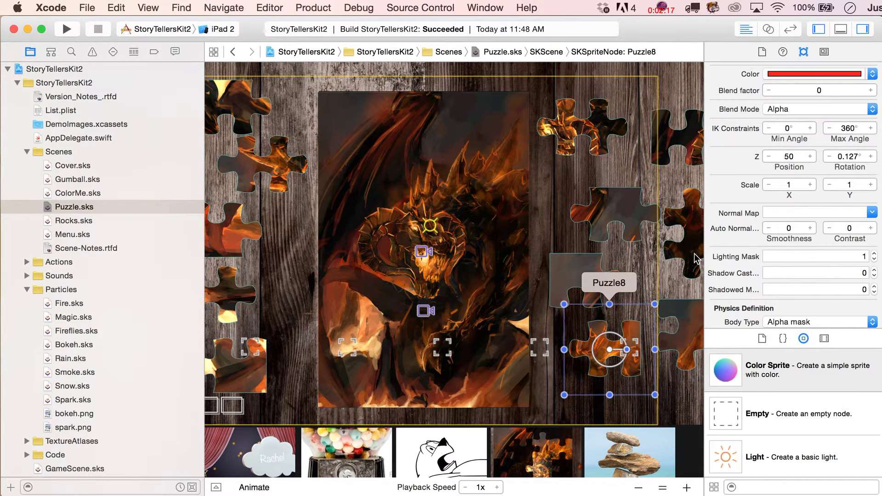
Set Puzzle8's shadow cast mask to 1 and move the piece around the light, leaving it at about X 862, Y 110.
left_click(816, 273)
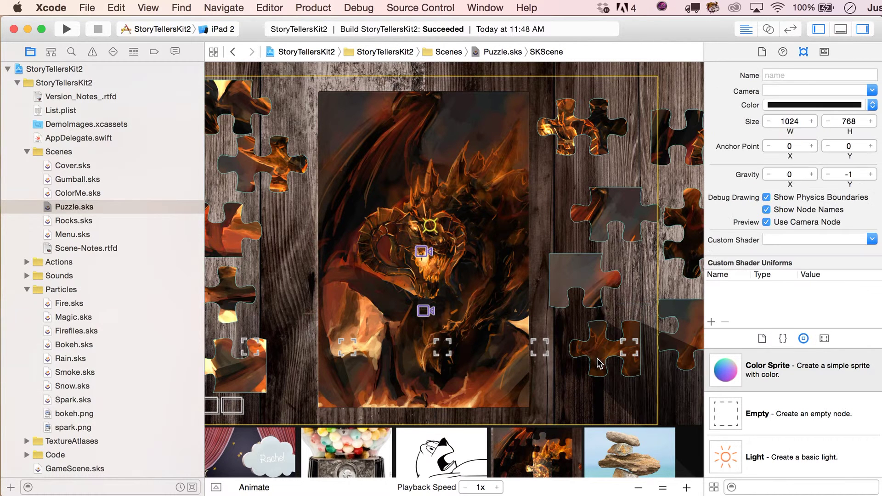
left_click(598, 362)
left_click_drag(598, 362, 337, 217)
left_click_drag(338, 248, 571, 402)
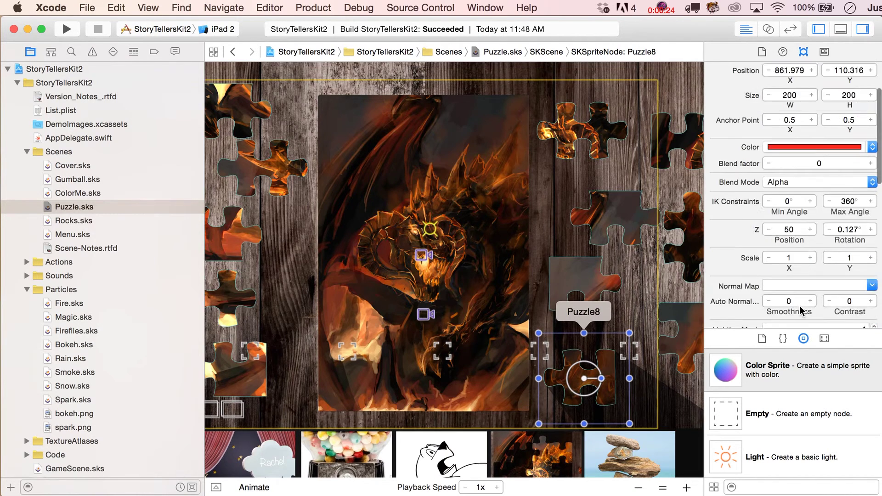
Set Puzzle8's shadow cast mask to 0 and save the Puzzle scene.
scroll(801, 310, "down", 5)
scroll(677, 300, "up", 2)
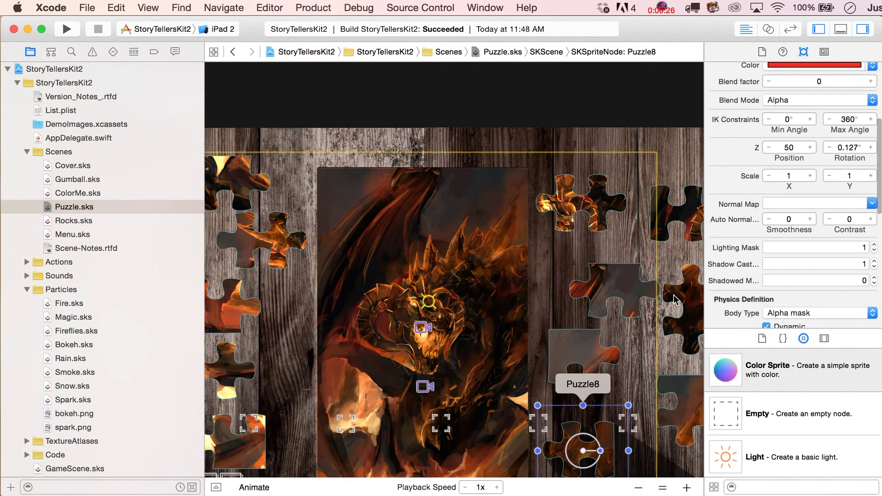
scroll(674, 301, "down", 5)
double_click(858, 265)
type("0")
key("Return")
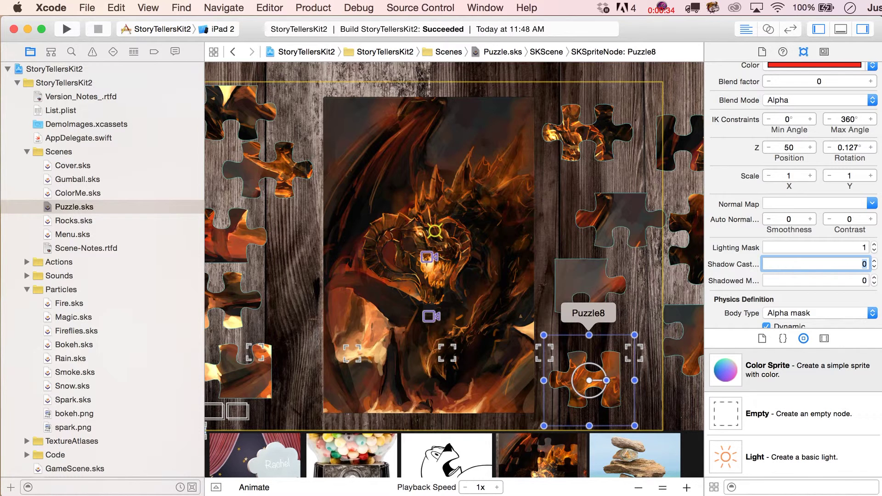
key("super+s")
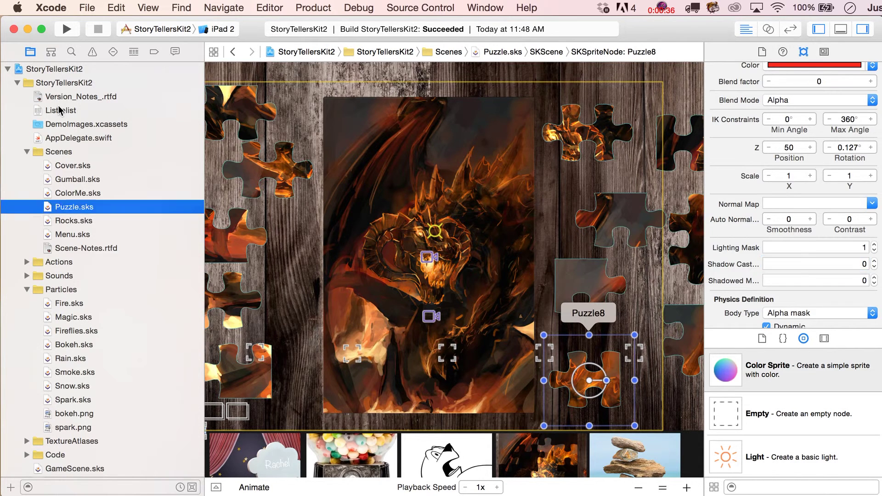
Open List.plist, collapse StickNodeToNode, and examine the PlayBackgroundSound and Show entries under the puzzle page's Events.
left_click(58, 110)
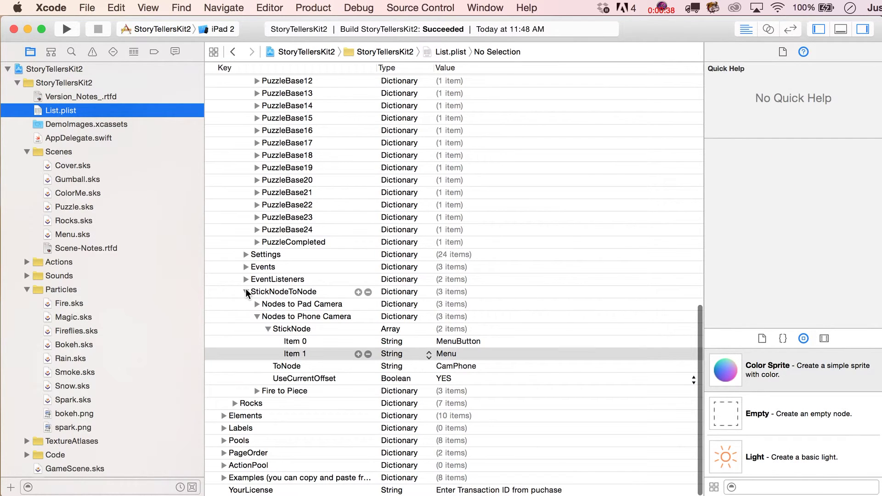
left_click(245, 291)
left_click(245, 366)
scroll(244, 366, "down", 3)
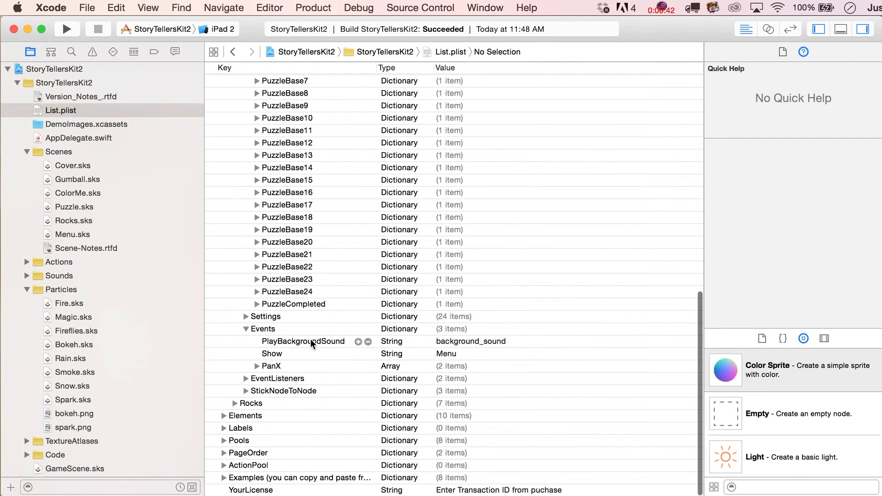
left_click(310, 339)
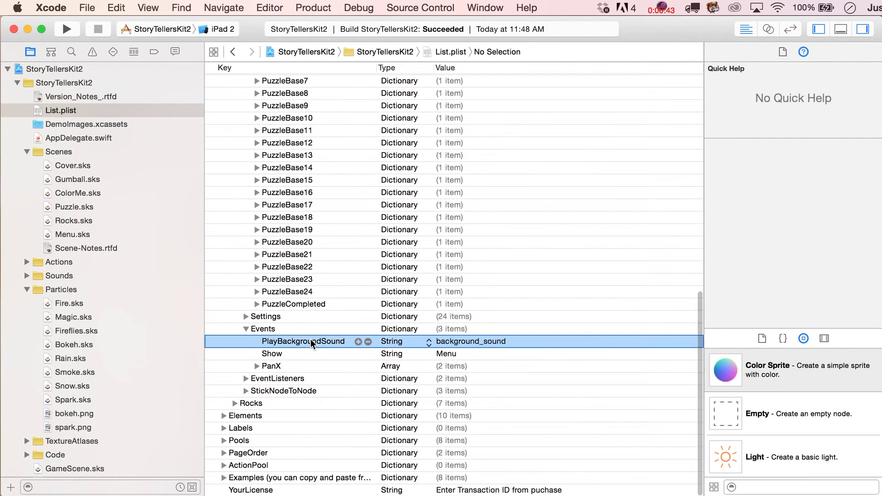
left_click(284, 354)
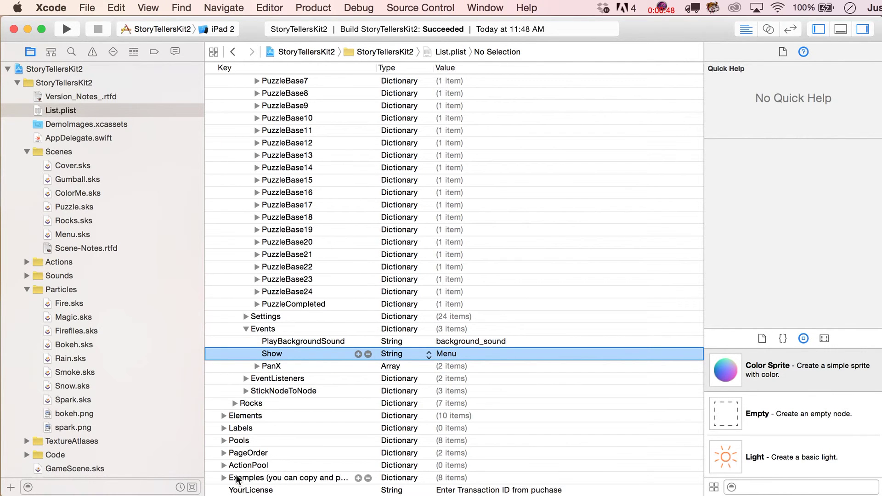
Open the Puzzle scene and toggle the Menu reference node's Hidden option on and back off to check the menu.
left_click(67, 206)
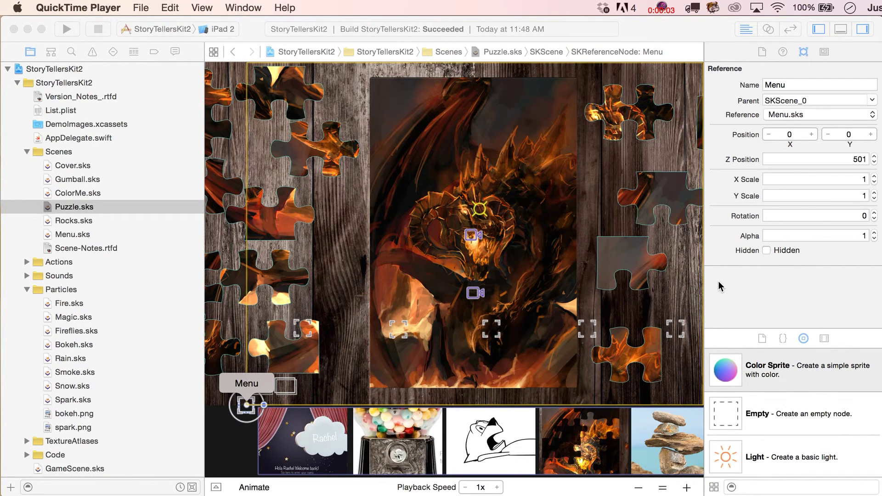
left_click(767, 250)
left_click(767, 250)
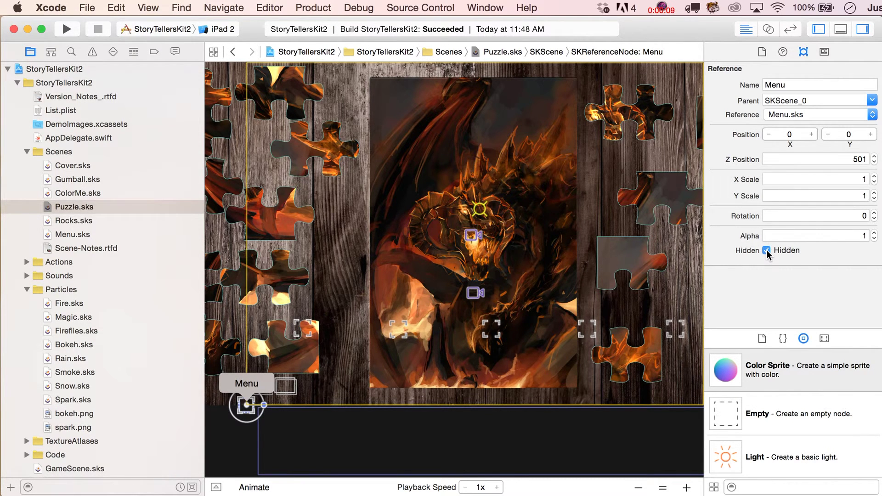
left_click(767, 251)
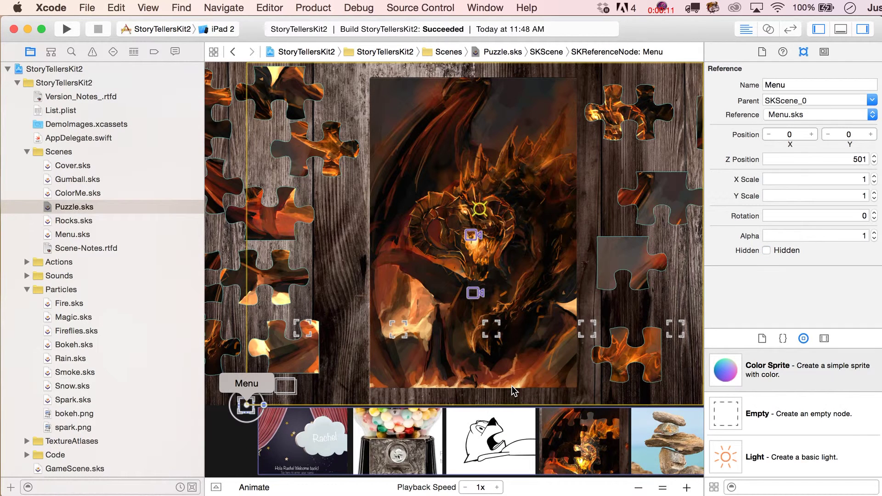
scroll(504, 318, "up", 3)
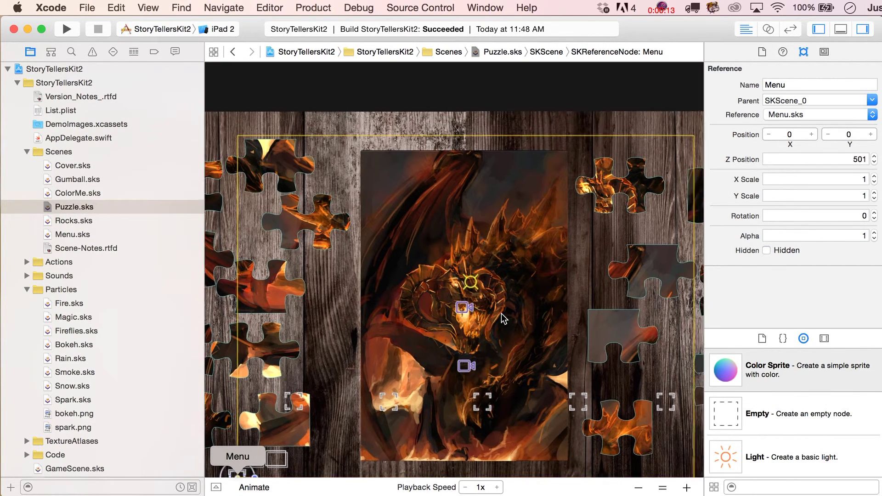
scroll(504, 318, "down", 2)
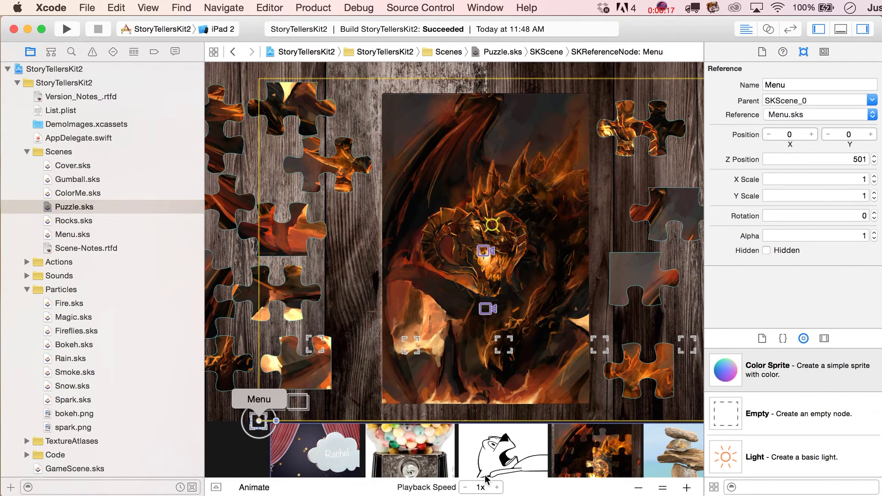
Open List.plist and examine the Hidden entry of PuzzleCompleted under the Puzzle page's Elements.
left_click(63, 111)
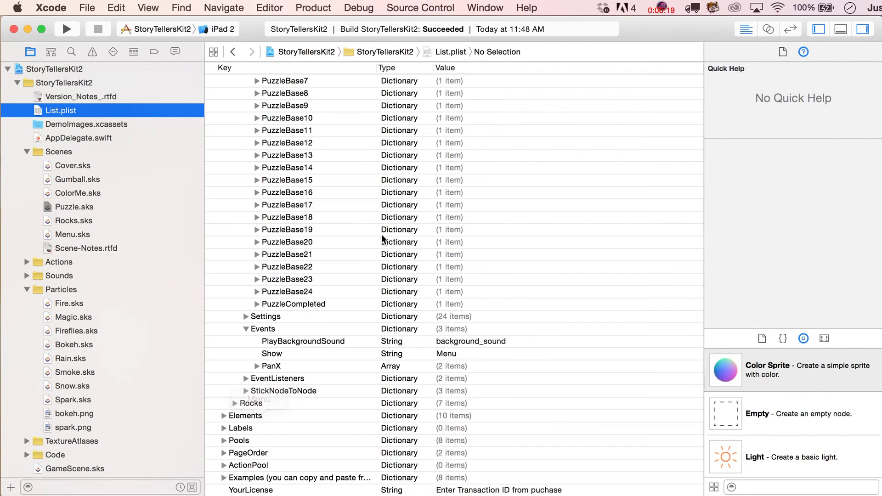
scroll(343, 219, "up", 4)
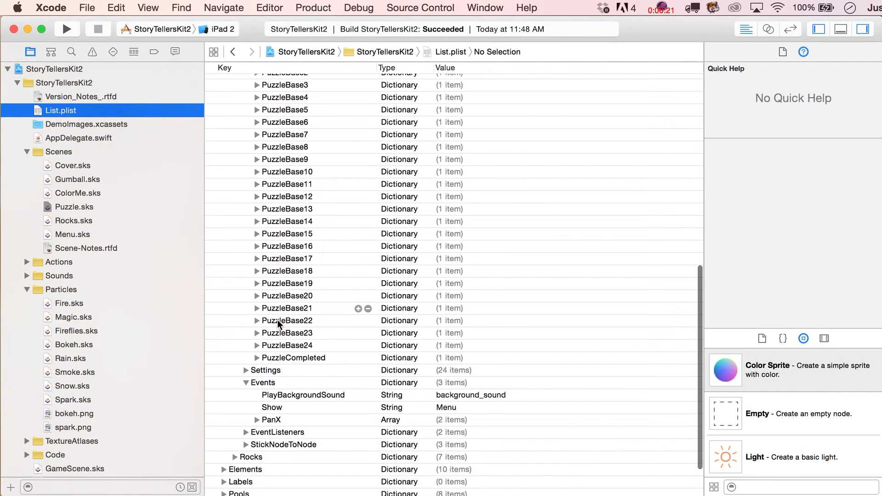
left_click(257, 358)
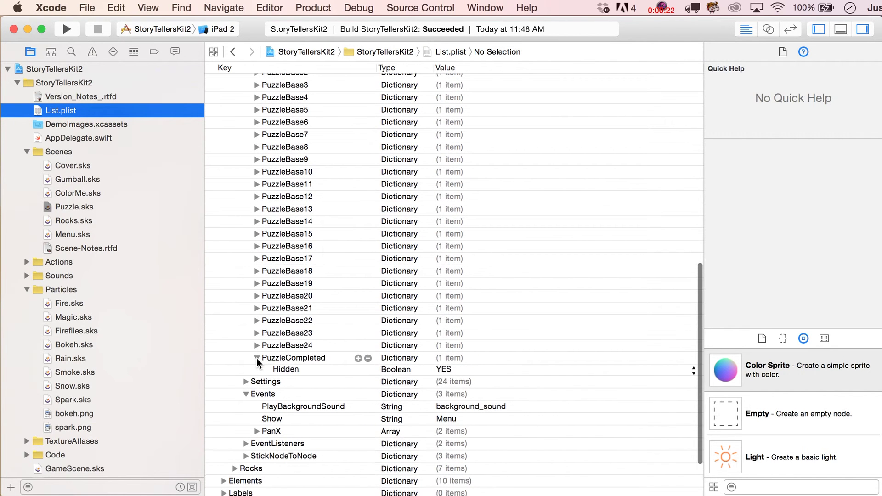
left_click(285, 370)
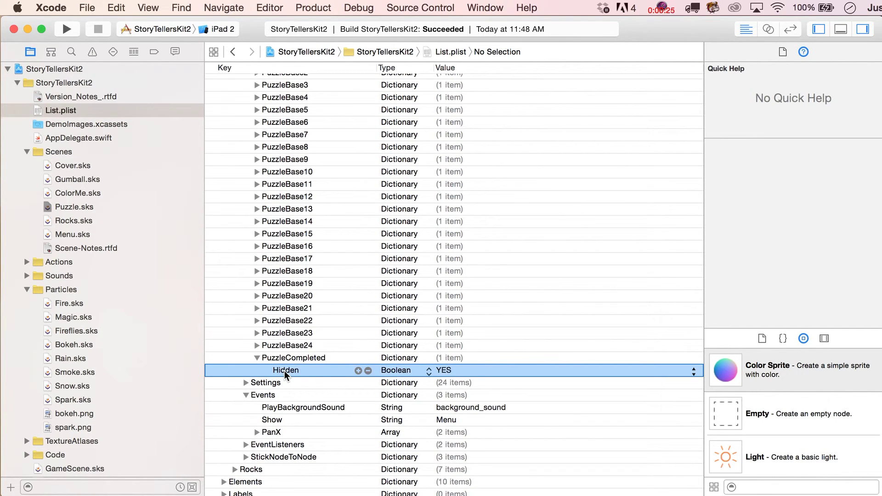
left_click(257, 359)
Expand the Table element's TouchEvent at the start of the Puzzle page's Elements and examine its PanX entry.
scroll(310, 290, "up", 10)
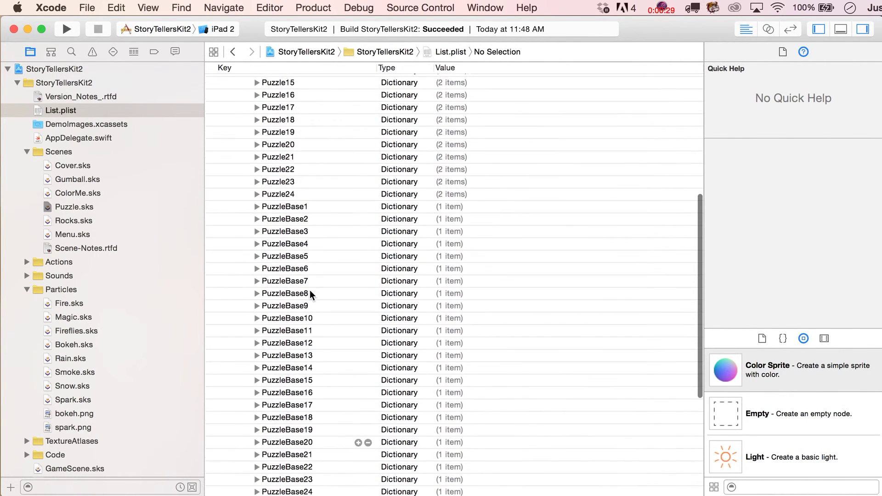
left_click(257, 133)
left_click(268, 145)
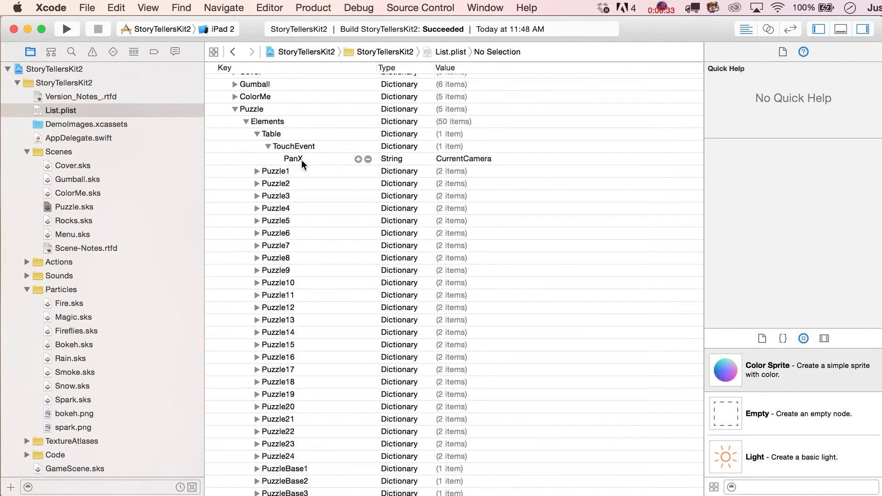
left_click(301, 160)
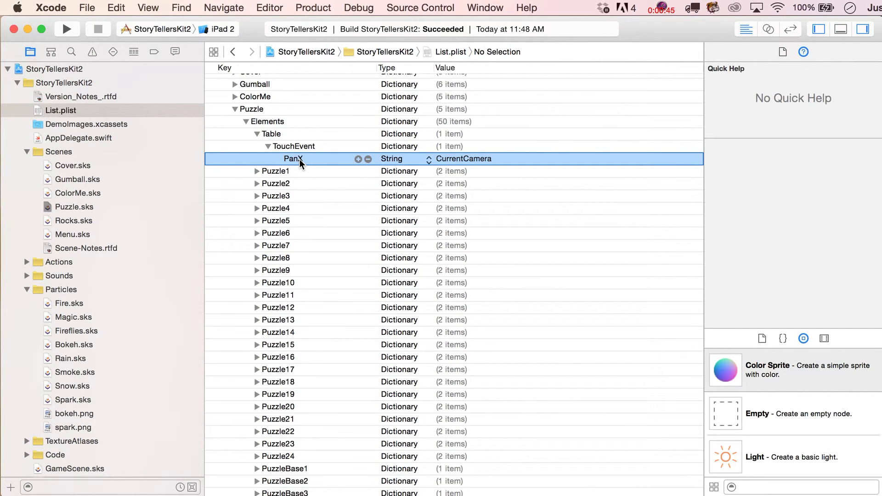
Expand Puzzle1's TouchEvent and TouchUpEvent, widen the Key column, and examine their entries, including PanX.
left_click(256, 171)
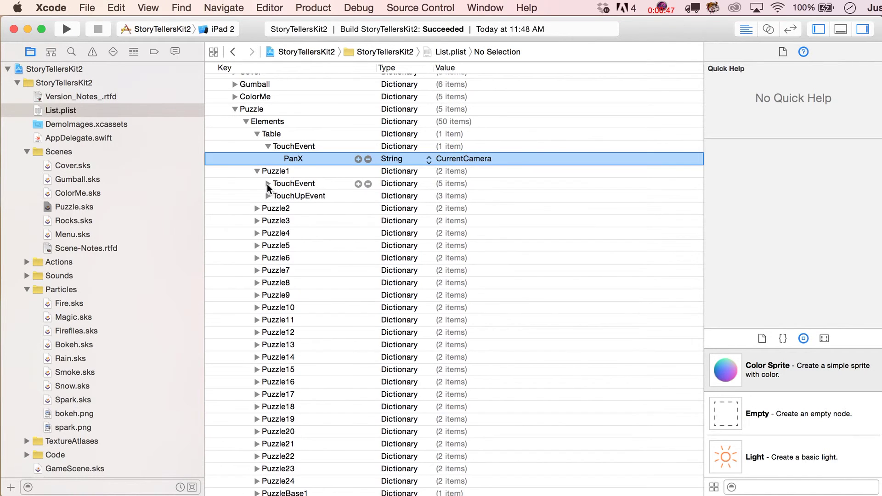
left_click(267, 183)
left_click(268, 258)
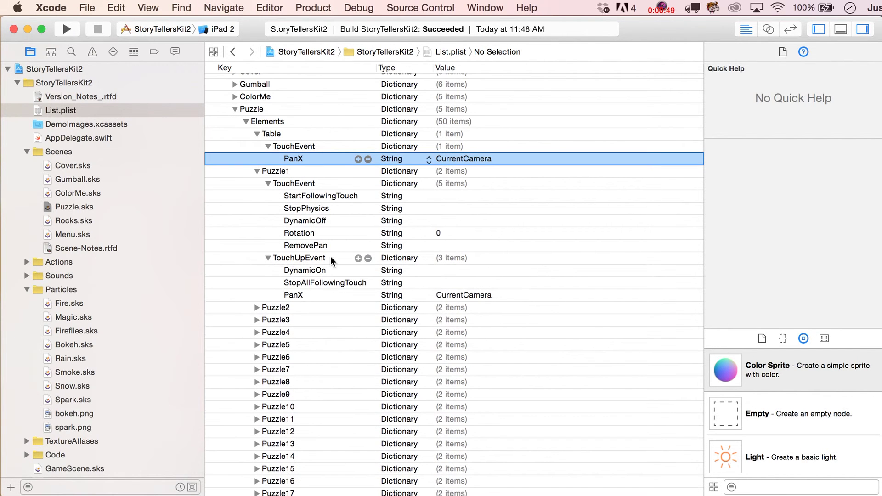
left_click_drag(377, 68, 421, 67)
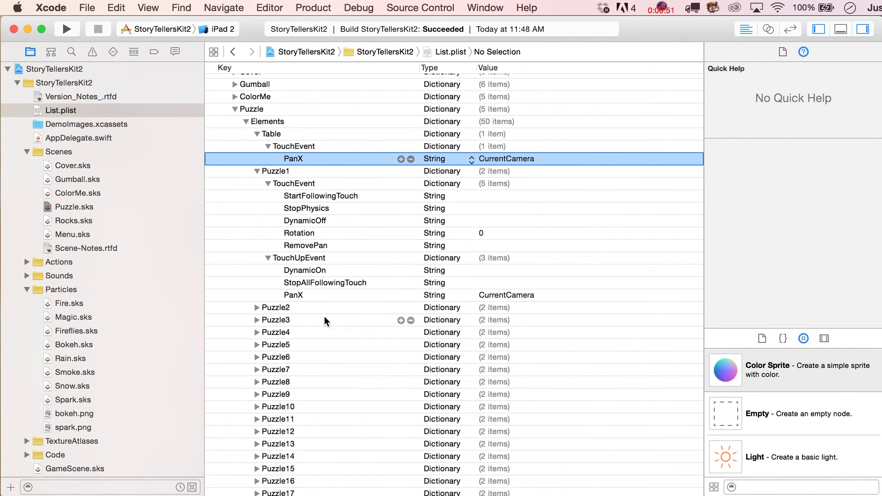
left_click(306, 294)
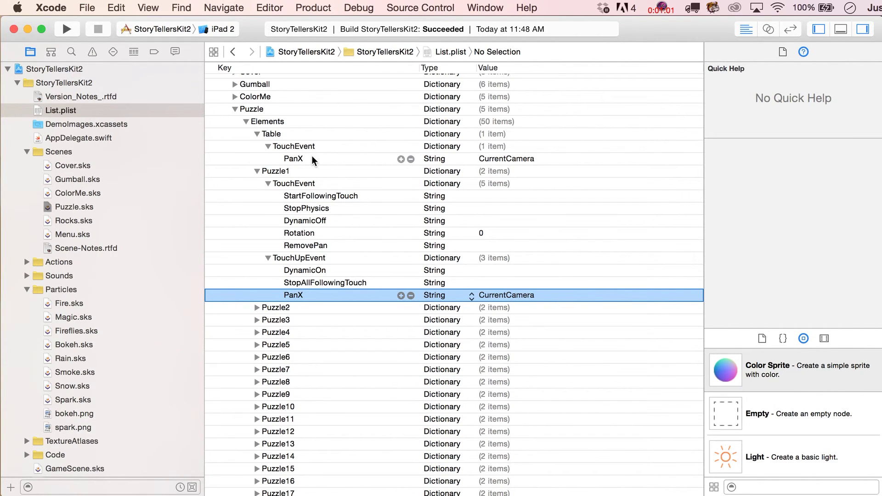
Collapse the Puzzle page's Elements and Events, and examine its Settings entries down to Gravity.
left_click(256, 171)
left_click(258, 134)
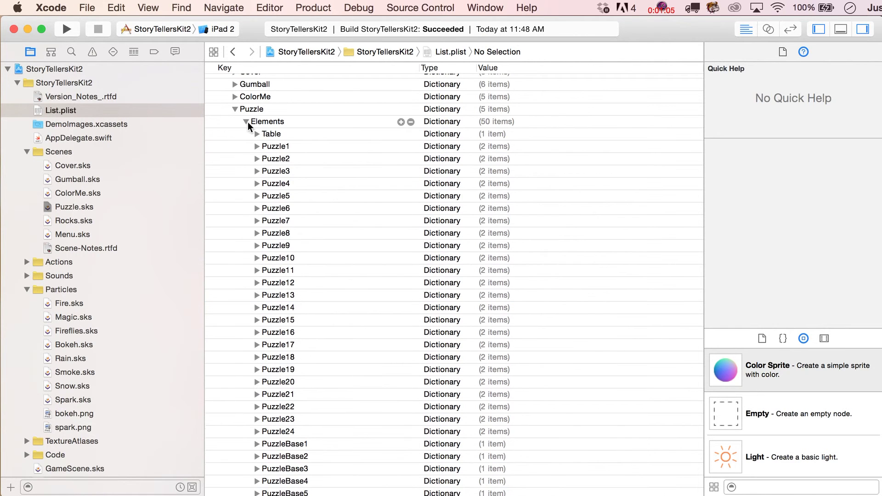
left_click(246, 122)
left_click(247, 178)
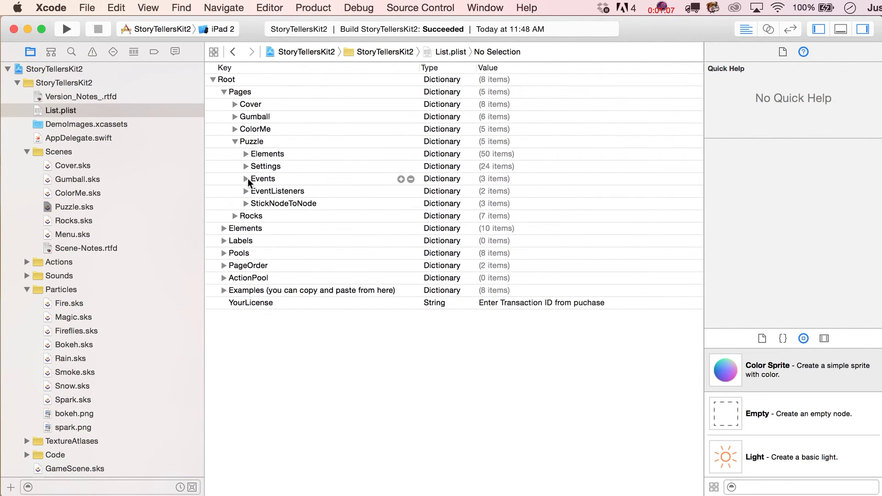
left_click(246, 166)
scroll(289, 182, "down", 1)
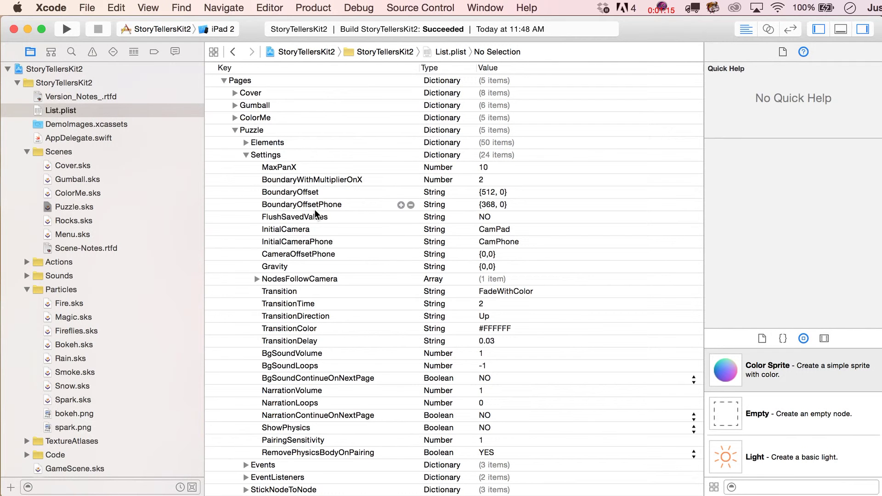
left_click(284, 271)
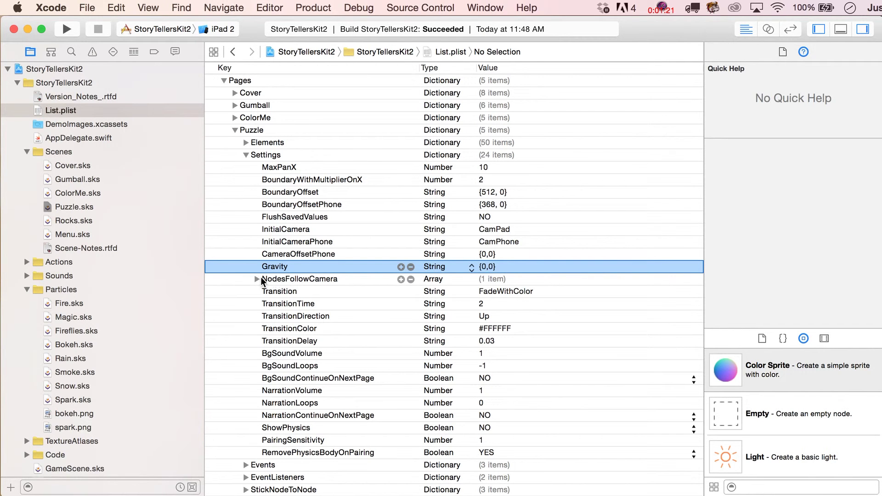
Delete the NodesFollowCamera array from the Puzzle page's Settings.
left_click(258, 279)
left_click(283, 280)
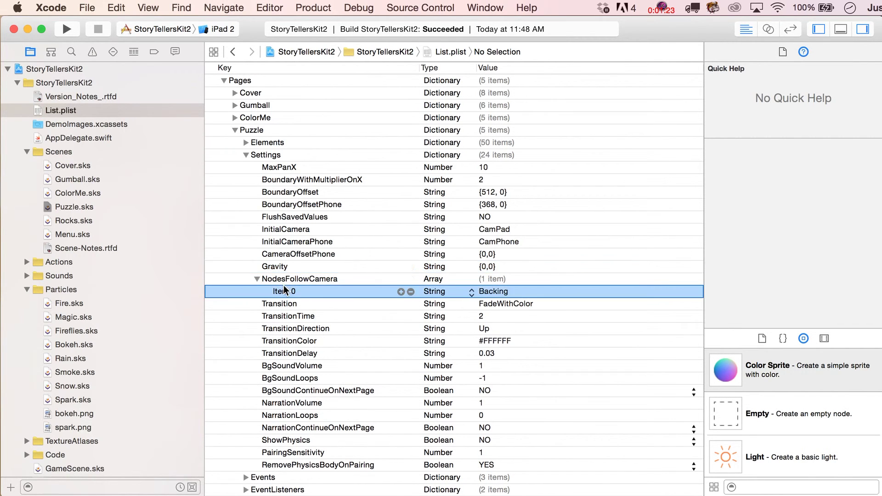
key("Delete")
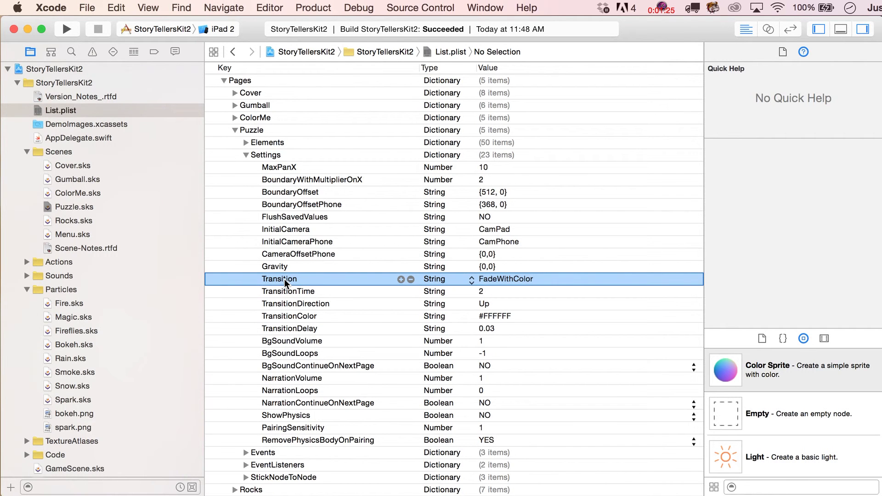
Examine the transition, sound, pairing, physics and boundary entries in the Puzzle page's Settings, and collapse Settings.
scroll(284, 279, "down", 1)
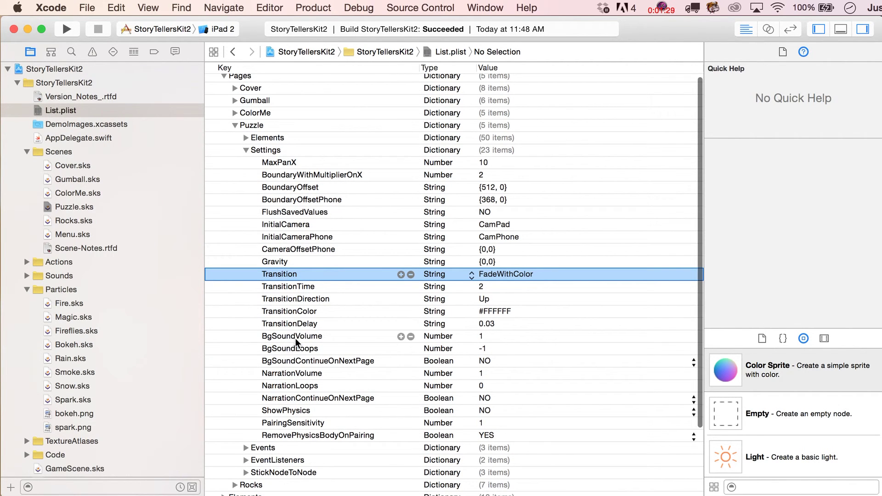
scroll(302, 368, "down", 2)
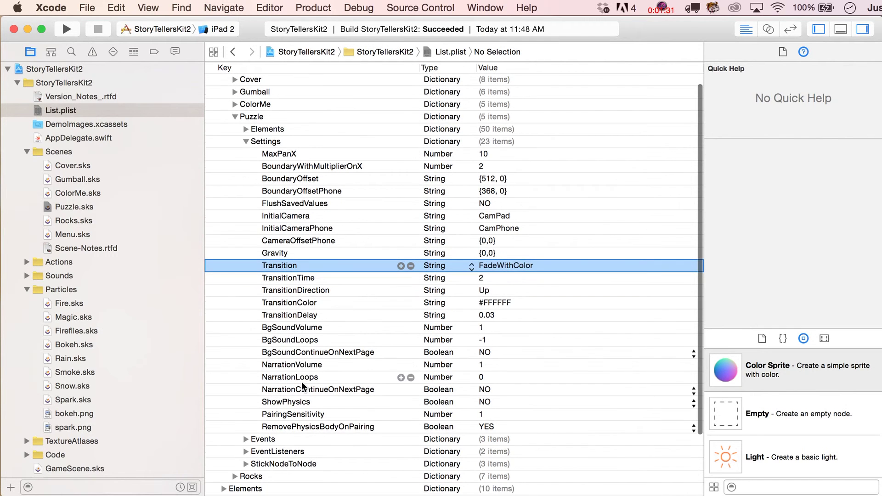
scroll(308, 402, "down", 2)
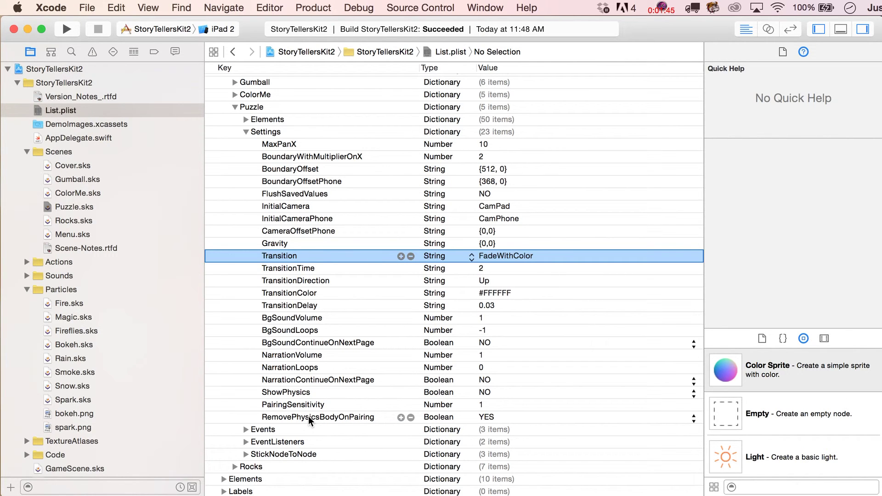
key("super+Tab")
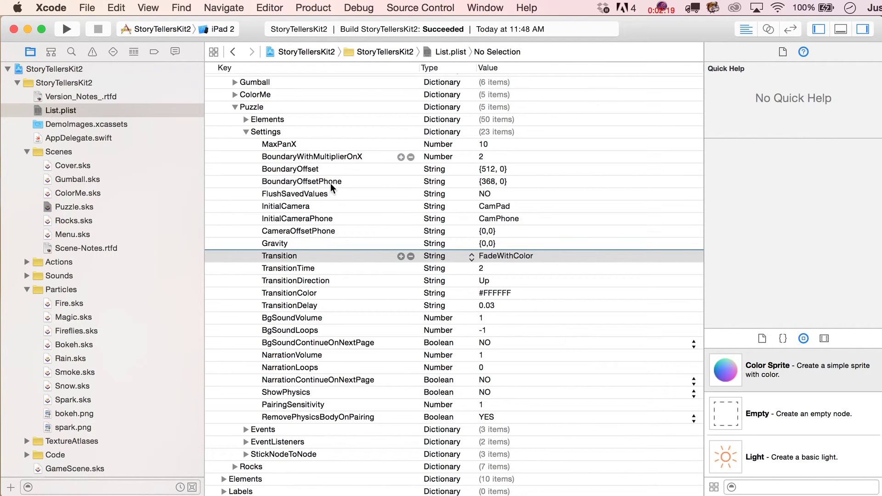
left_click(301, 156)
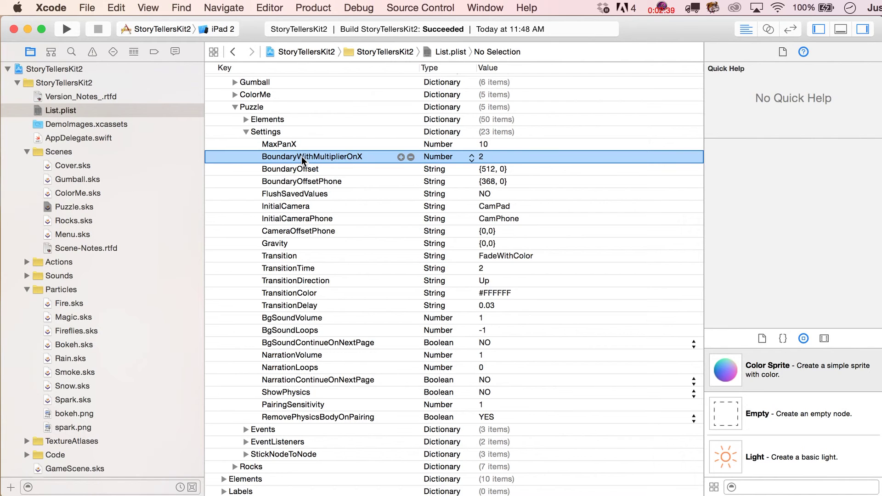
left_click(245, 131)
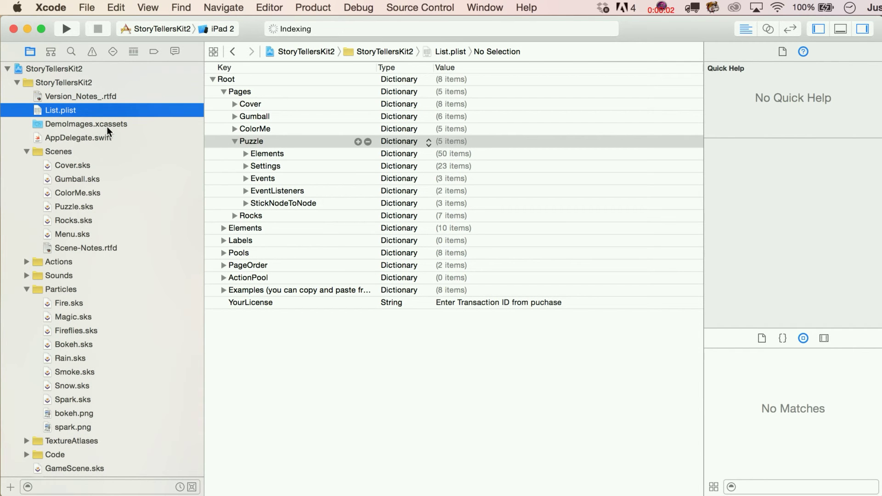
Open DemoImages.xcassets, look through the puzzle piece images, and display the Puzzle1 asset.
left_click(106, 126)
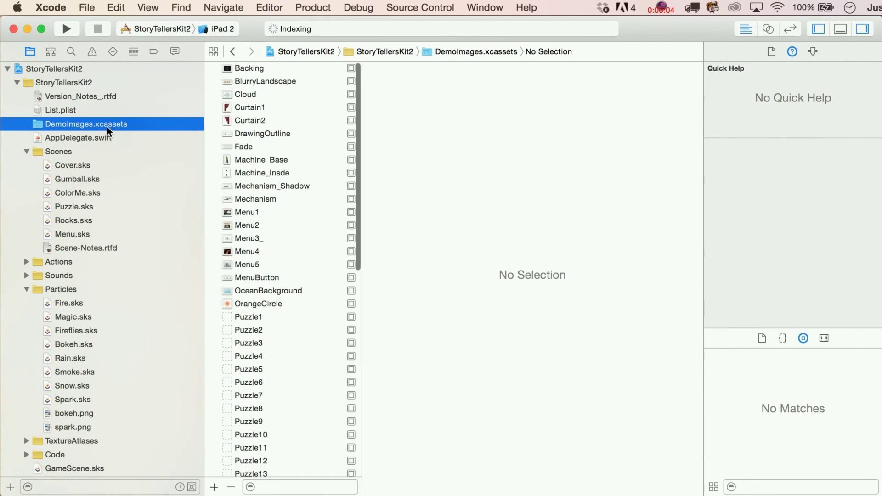
scroll(291, 315, "down", 3)
scroll(291, 315, "down", 4)
scroll(291, 315, "up", 2)
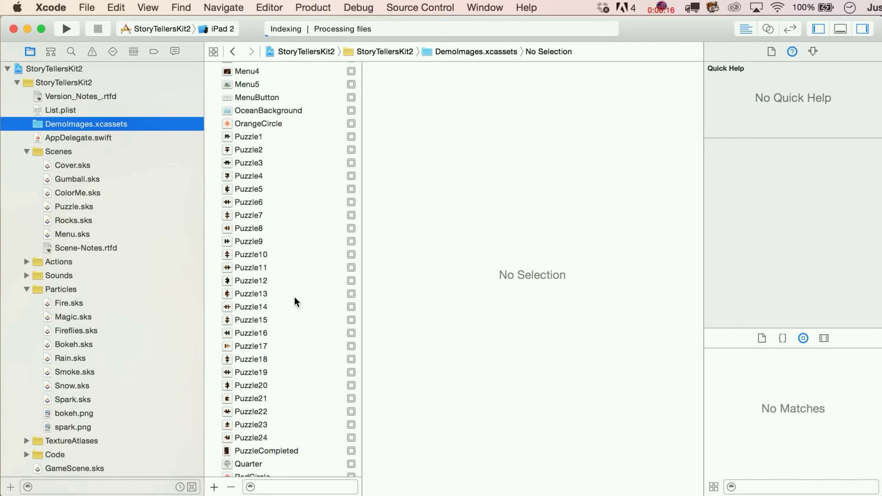
left_click(246, 136)
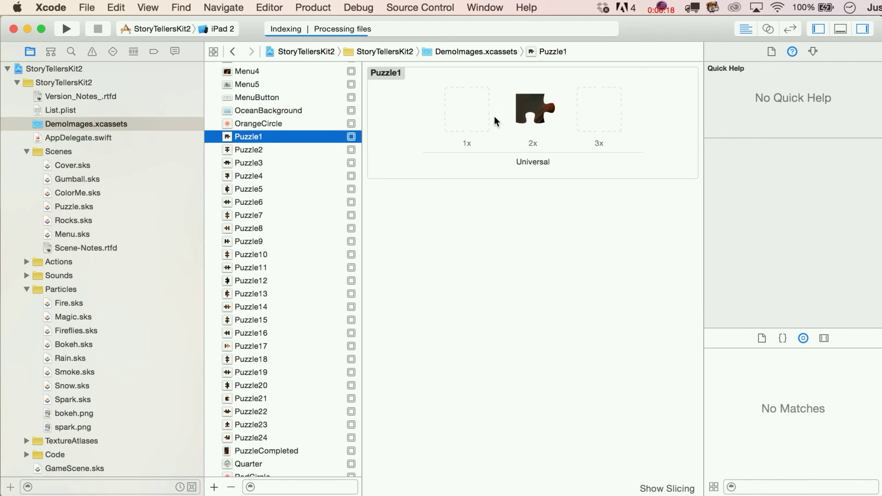
left_click(525, 106)
right_click(525, 106)
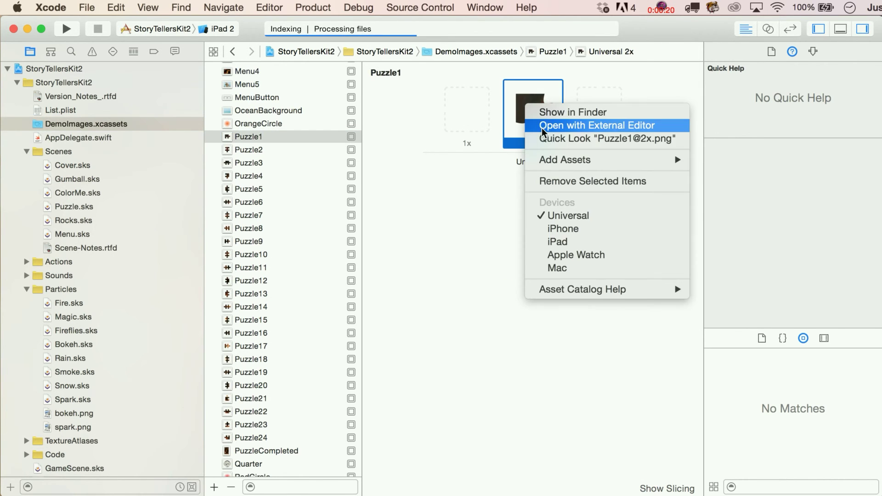
key("Escape")
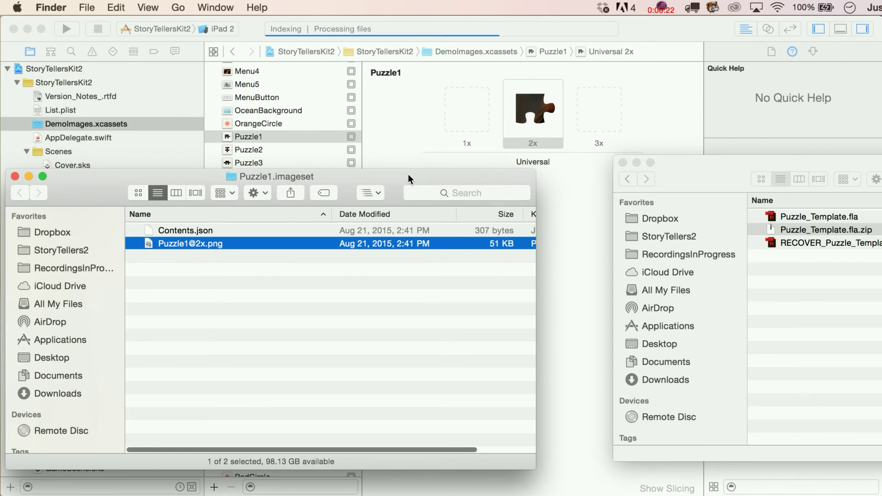
double_click(169, 244)
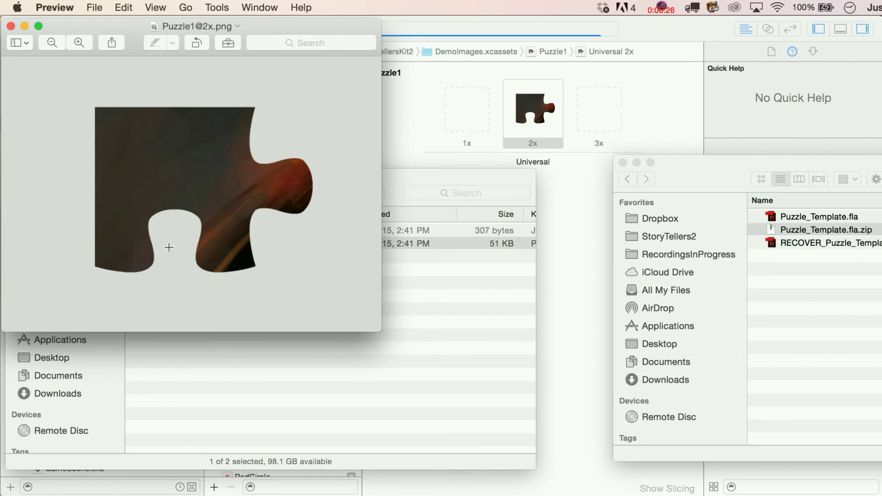
Check the puzzle piece image's pixel dimensions with Adjust Size, and cancel without resizing it.
left_click(217, 7)
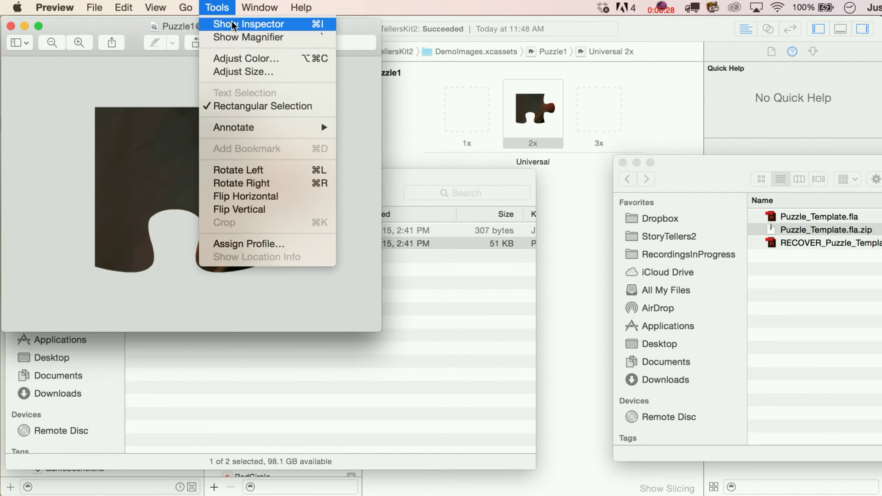
left_click(250, 72)
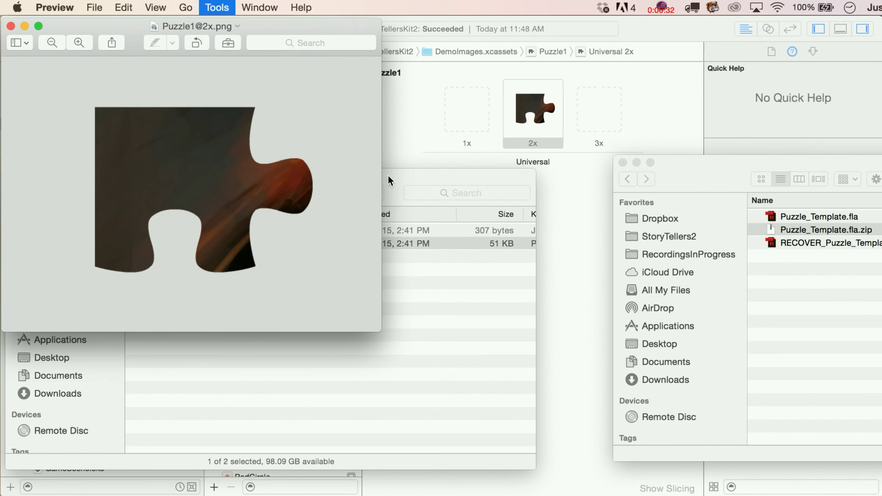
left_click(249, 323)
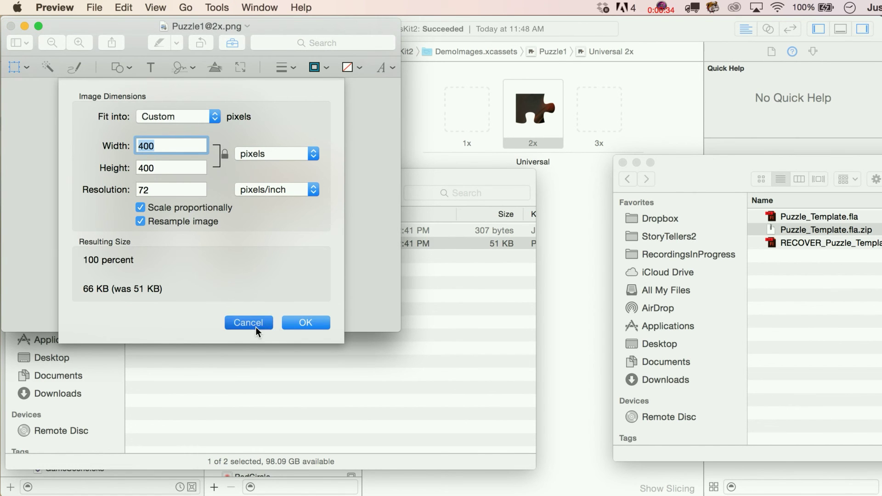
Switch to Puzzle_Template.fla in Flash, duplicate the Step 3 heading, and replace the copy's text with "Puzzle0001.png".
key("super+Tab")
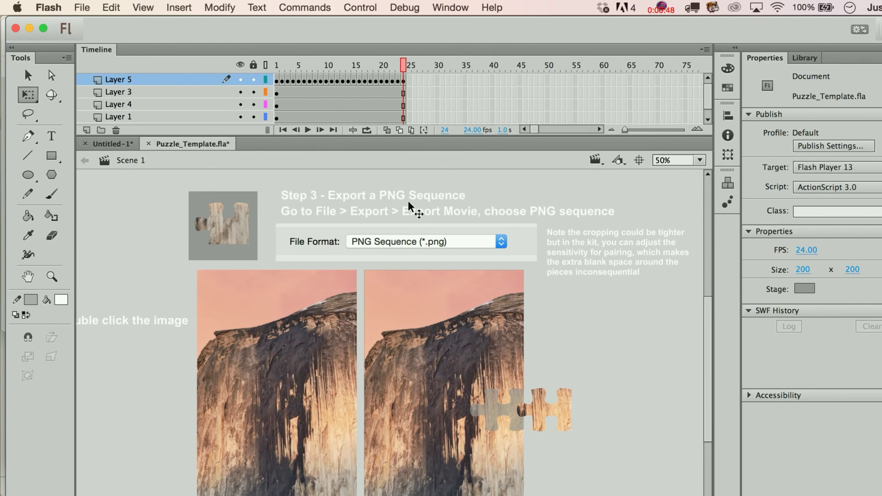
left_click(448, 200)
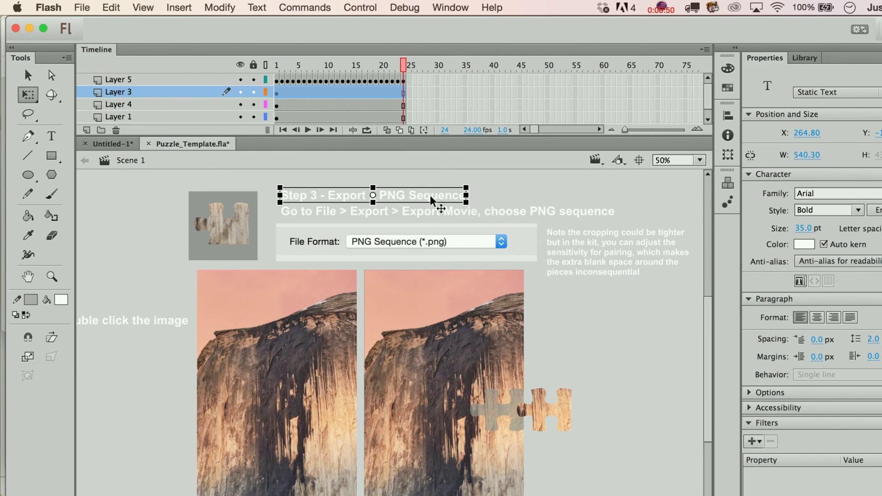
key("super+c")
key("super+v")
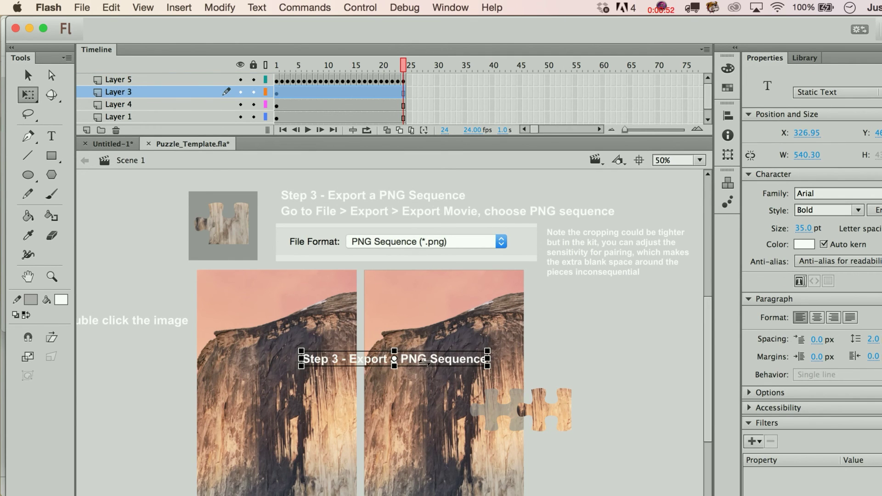
double_click(450, 368)
type("Puzz")
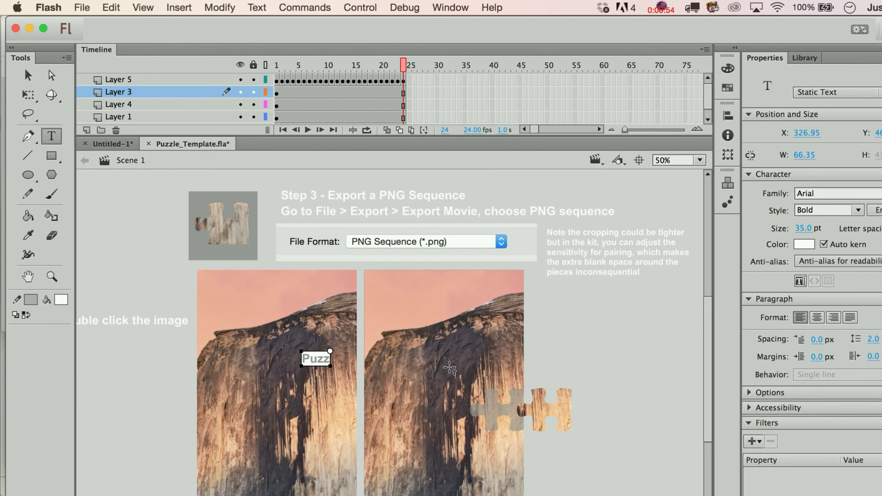
type("le0001.png")
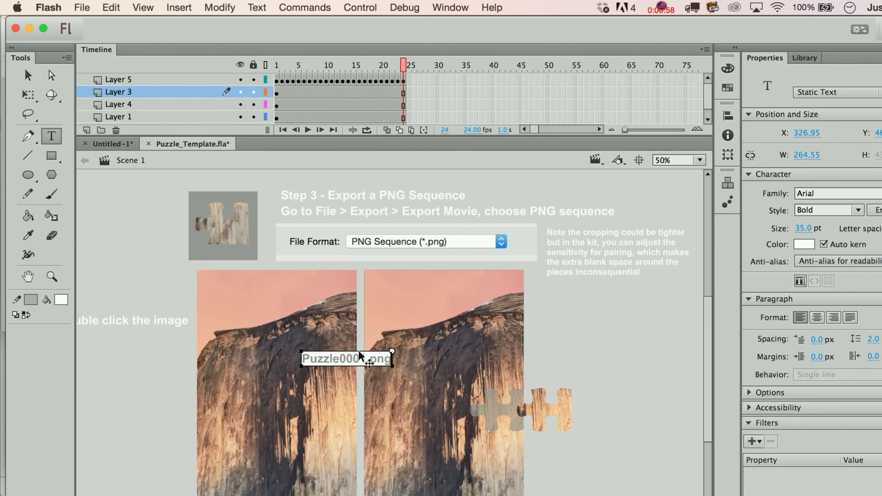
left_click_drag(360, 358, 343, 358)
key("BackSpace")
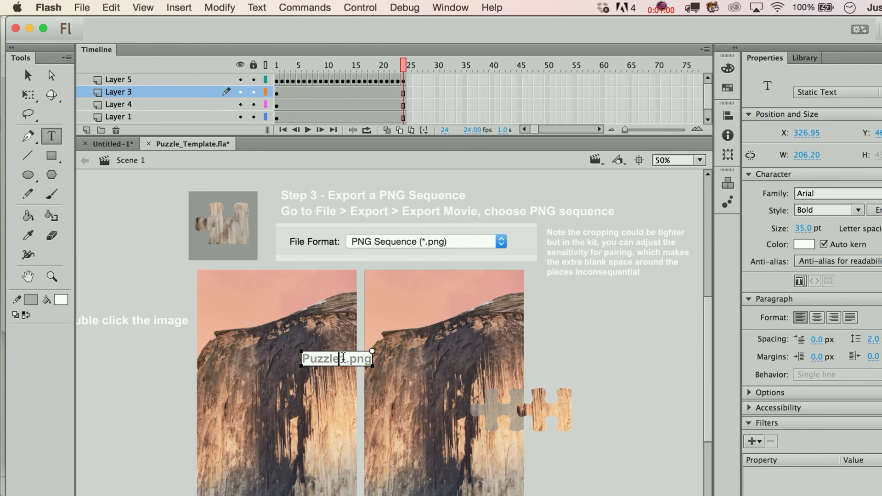
type("@2x")
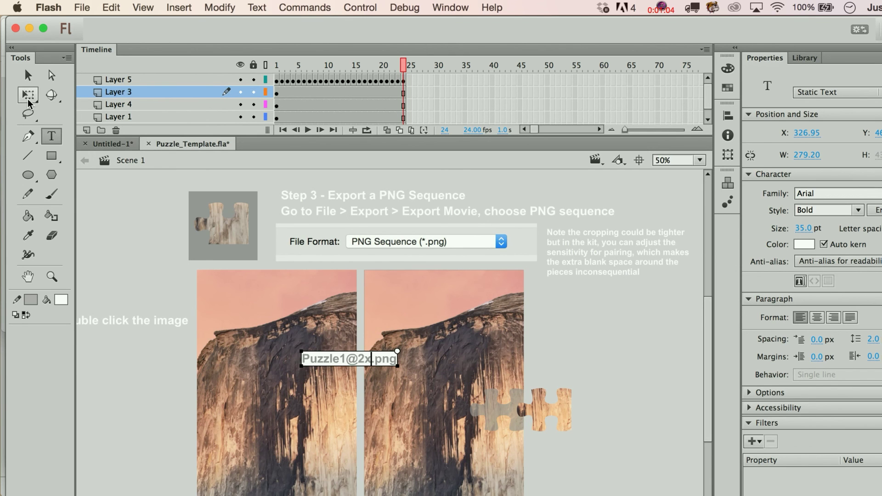
left_click(28, 75)
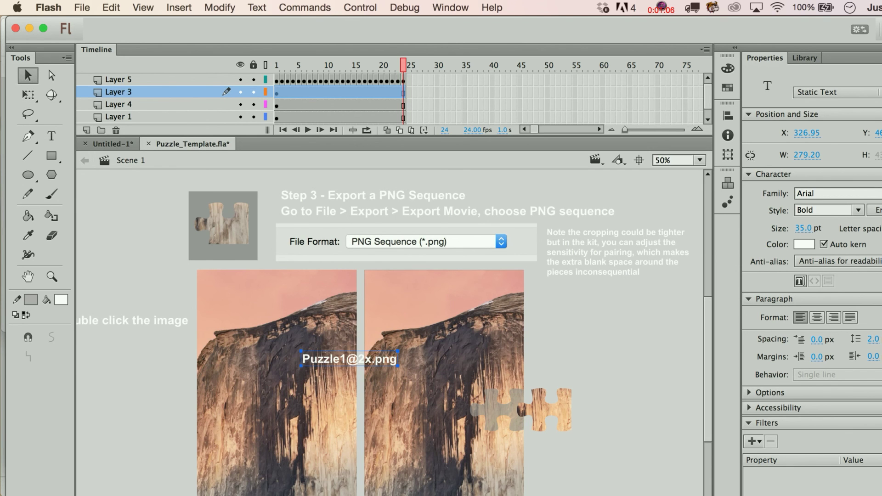
Delete the example file name text from the Flash template and switch back to Xcode.
key("Delete")
key("super+Tab")
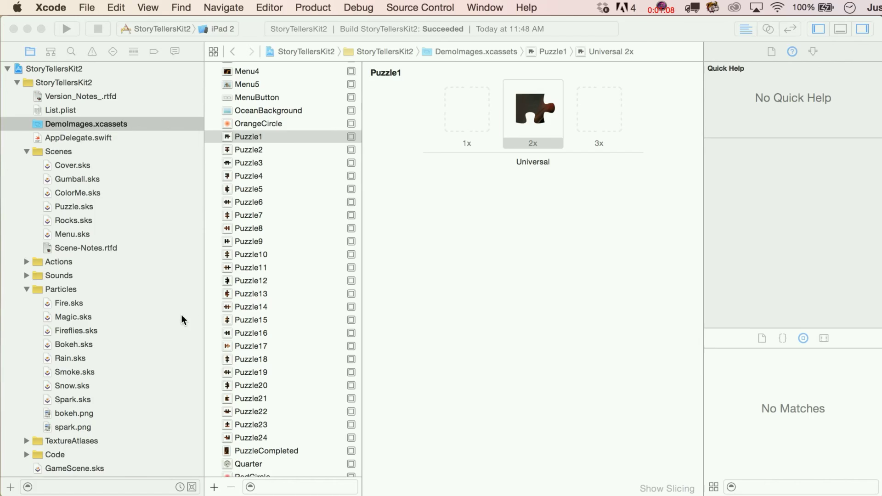